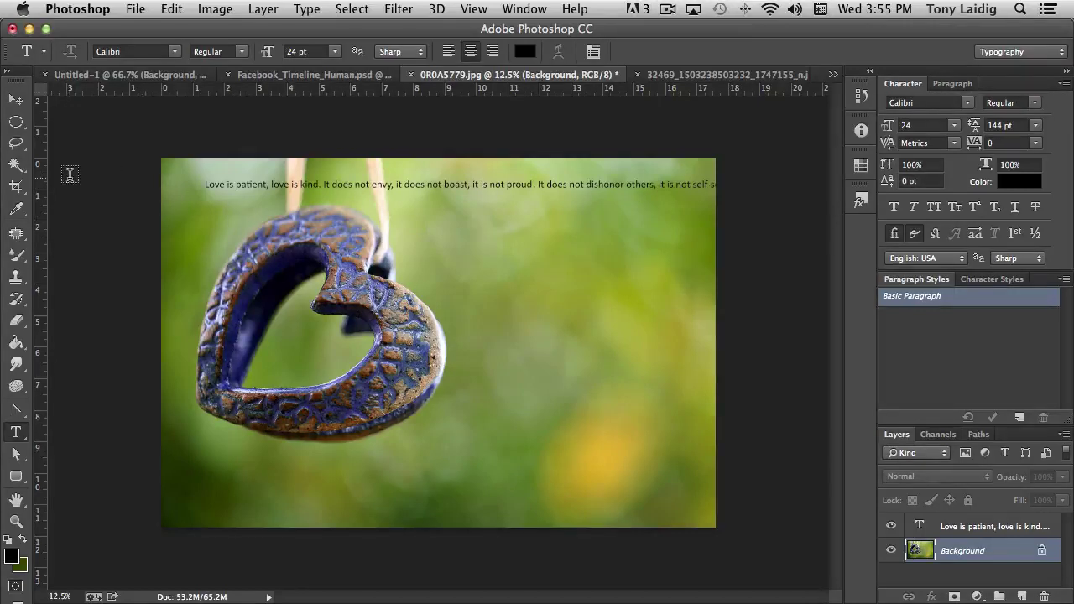
Step: Enter text editing in the 'Love is patient, love is kind…' passage at the top of the photo
left_click(323, 188)
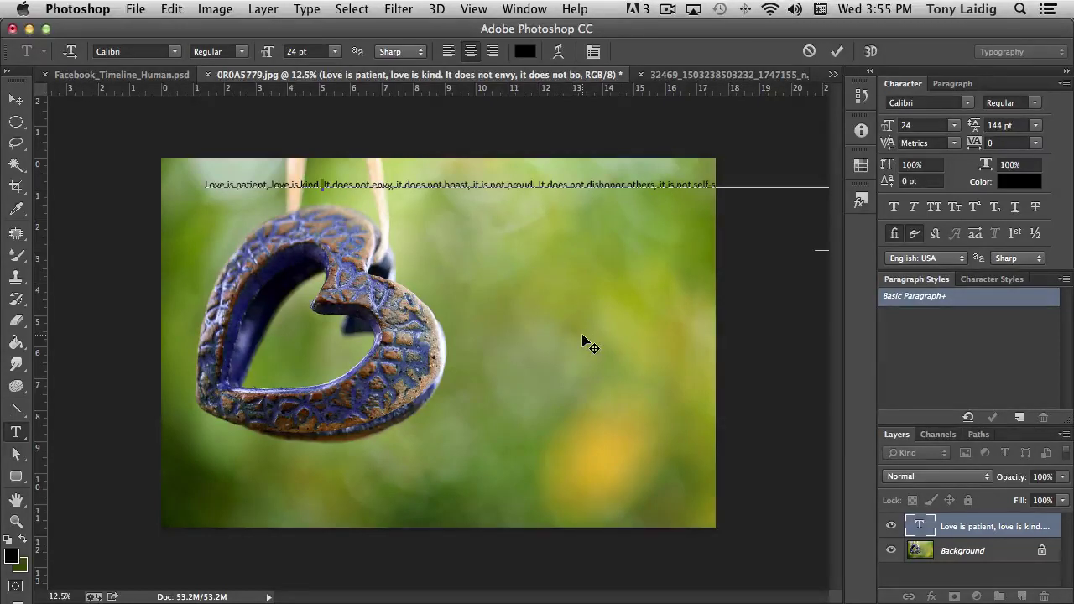
Step: Break the passage after 'proud.' and before 'it is not easily angered', then reposition it
left_click_drag(587, 344, 587, 344)
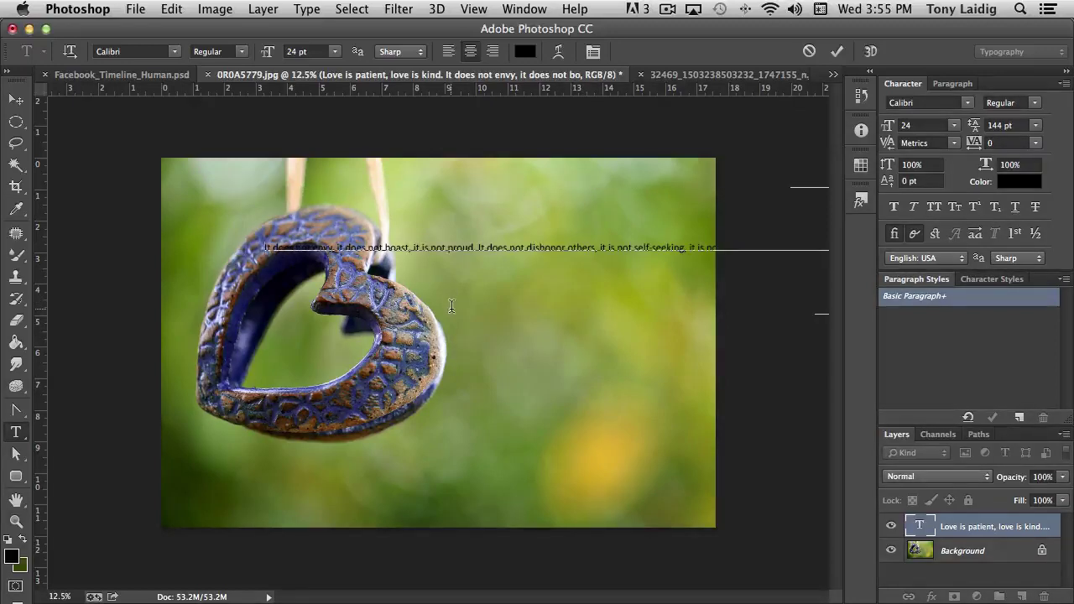
left_click(478, 248)
key("Return")
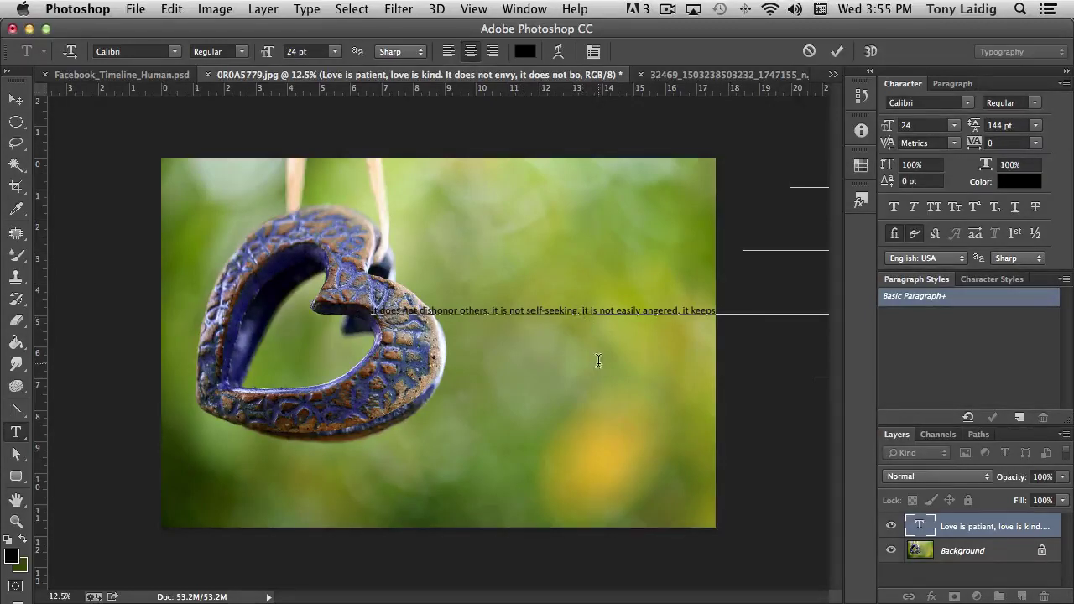
key("Return")
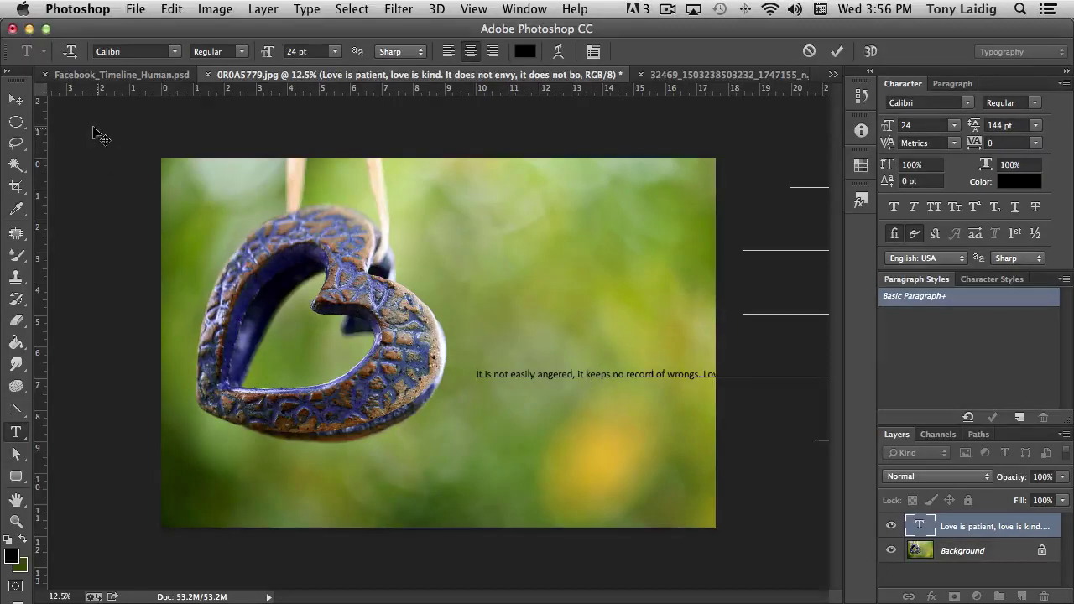
left_click(15, 99)
left_click_drag(676, 383, 411, 306)
Step: Hide the photo, start 'Love does not delight' and 'It always protects' on new lines, and move the block
left_click(891, 551)
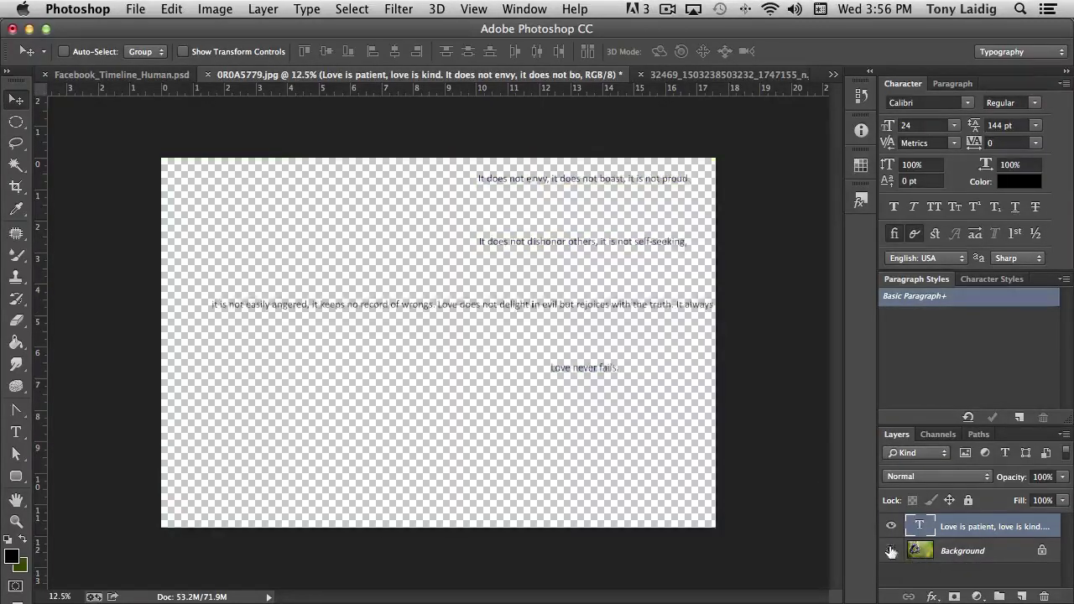
left_click(17, 433)
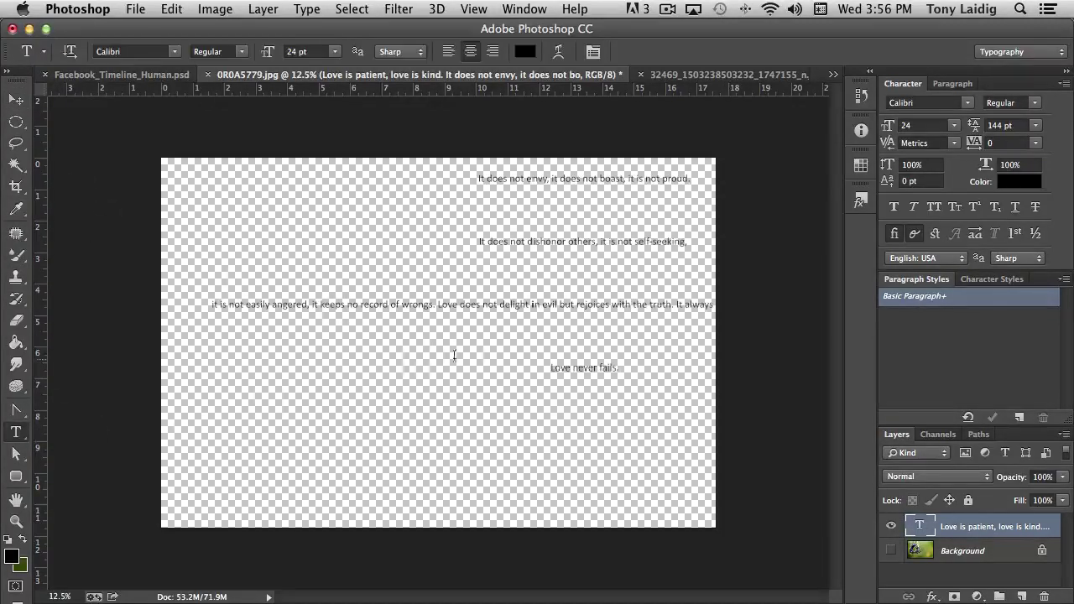
left_click(437, 305)
key("Return")
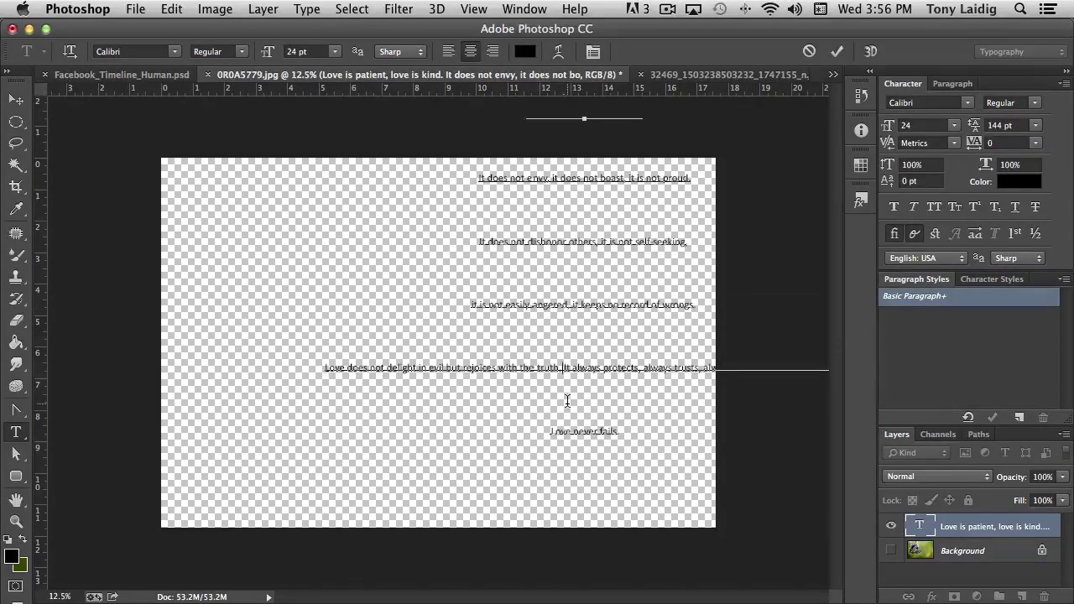
key("Return")
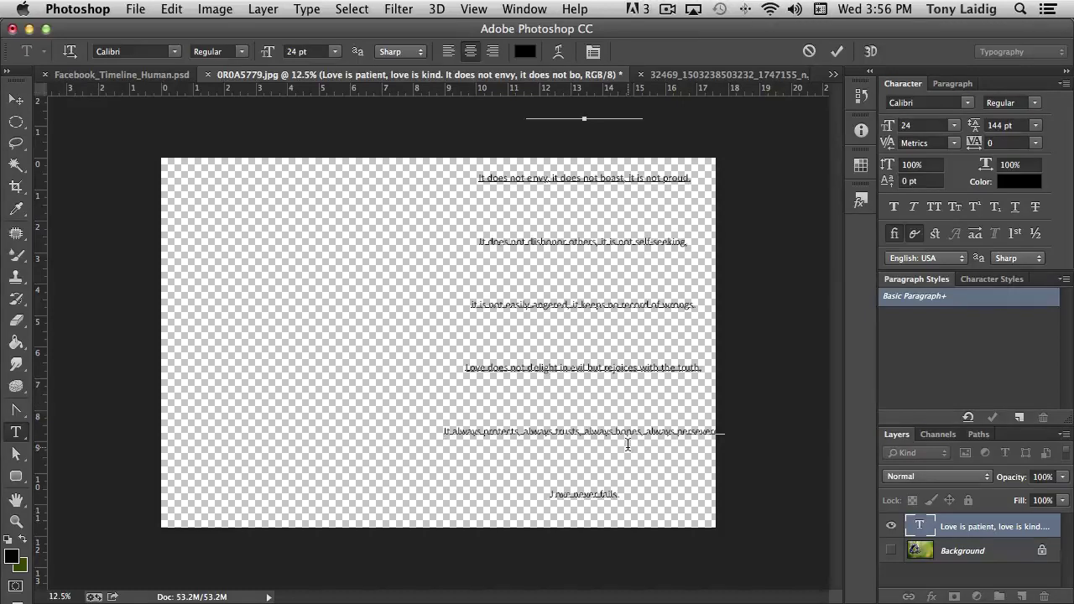
left_click(17, 100)
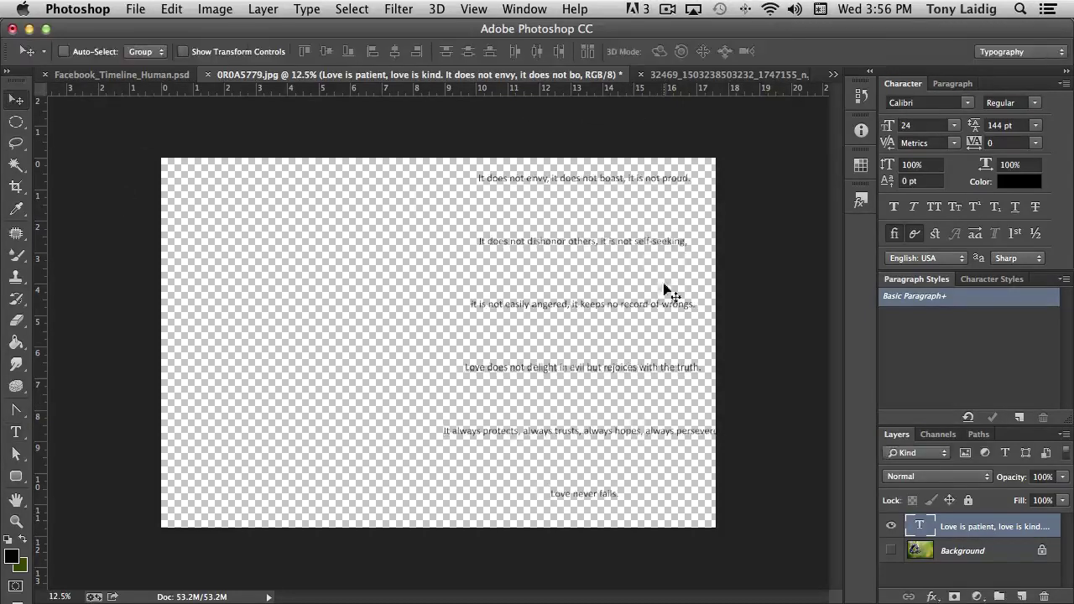
left_click_drag(616, 309, 561, 290)
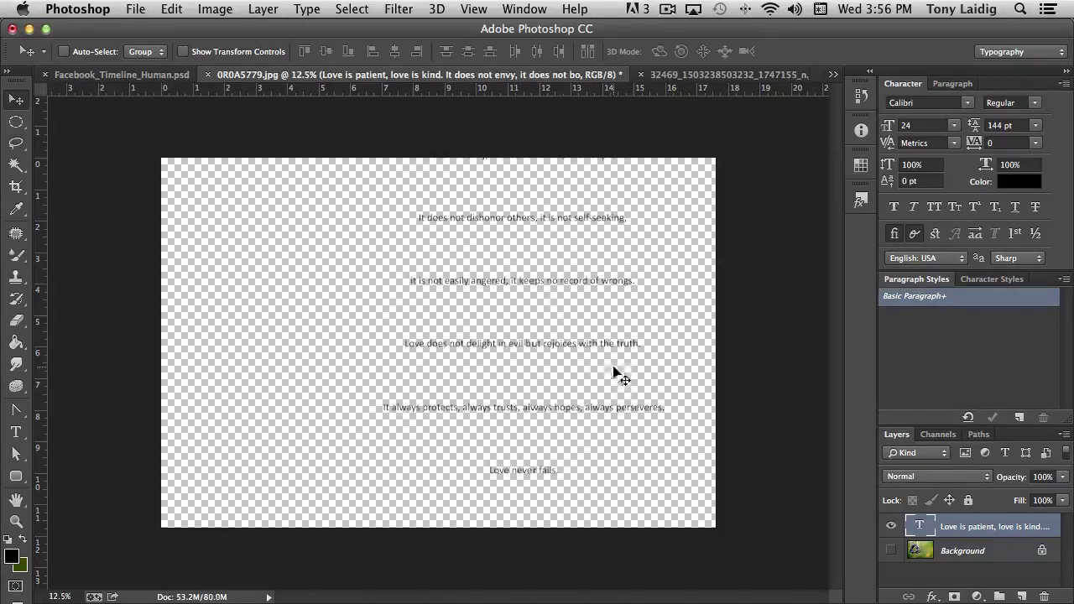
Step: Give the passage 72 pt leading, move it down and right, and show the heart photo again
double_click(920, 526)
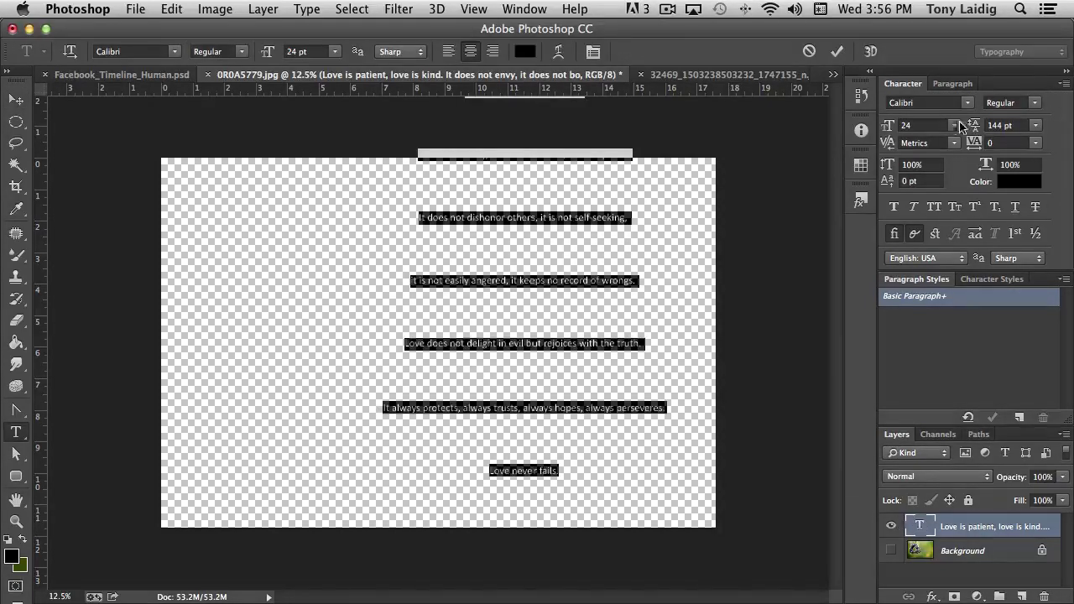
left_click(1011, 125)
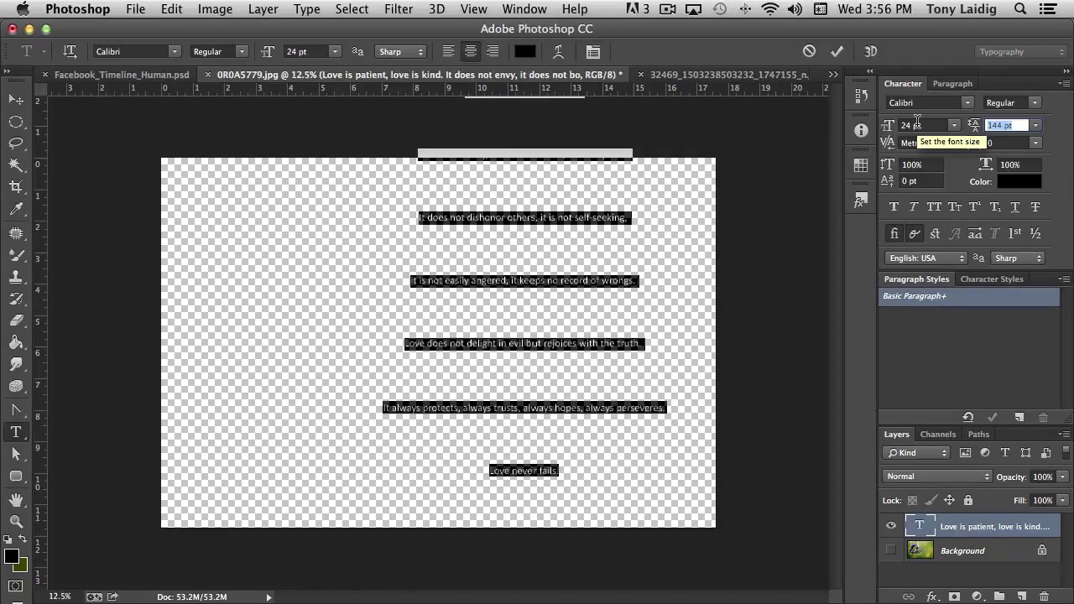
type("72")
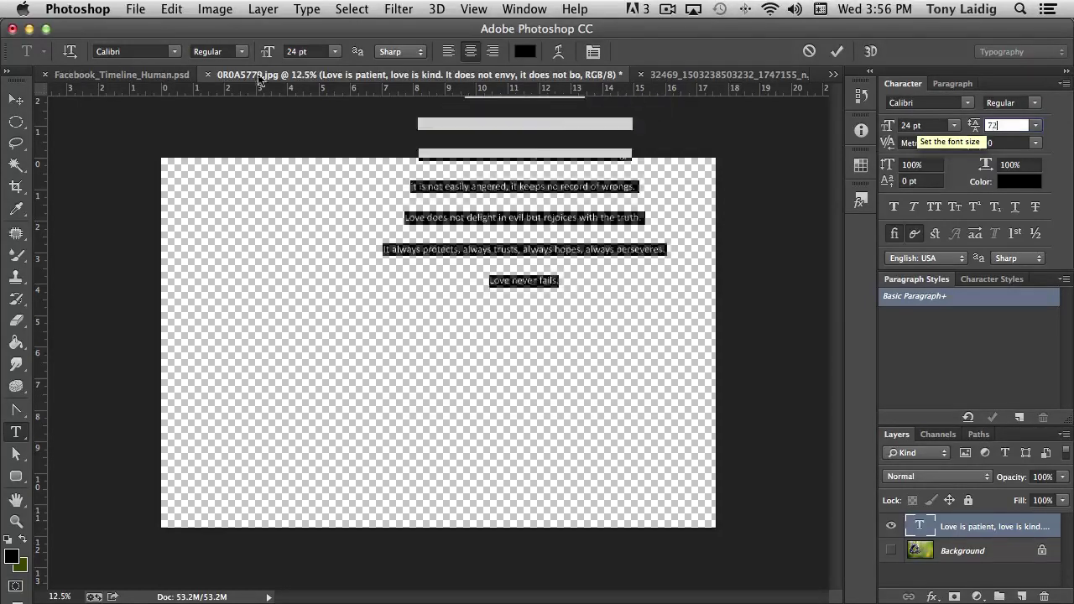
left_click(19, 102)
left_click_drag(537, 210, 567, 359)
left_click(890, 550)
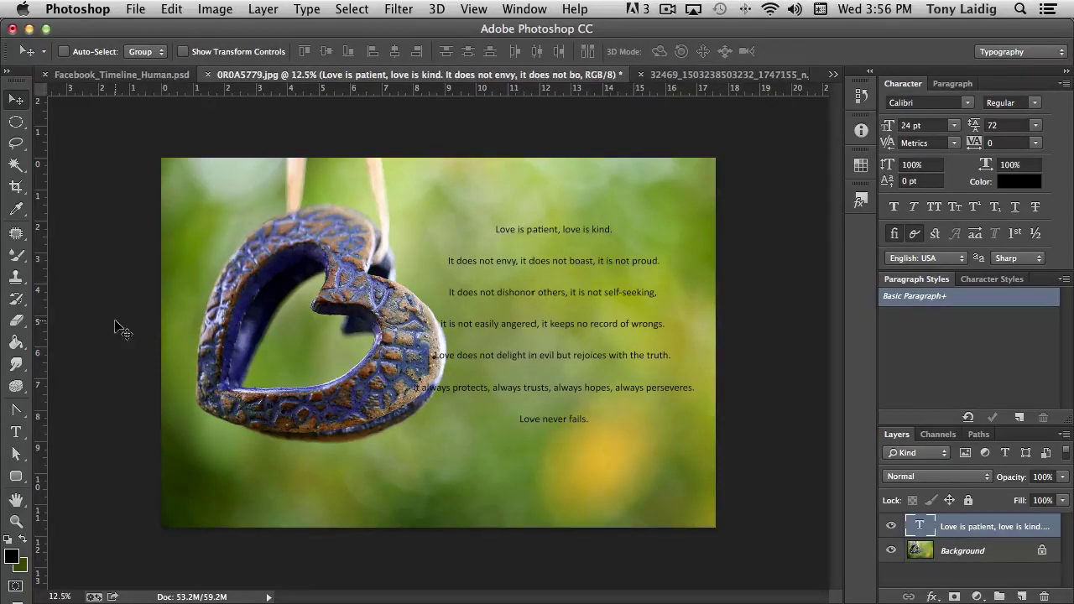
Step: Break the line after 'trusts,' and nudge the passage slightly right and up
left_click(17, 432)
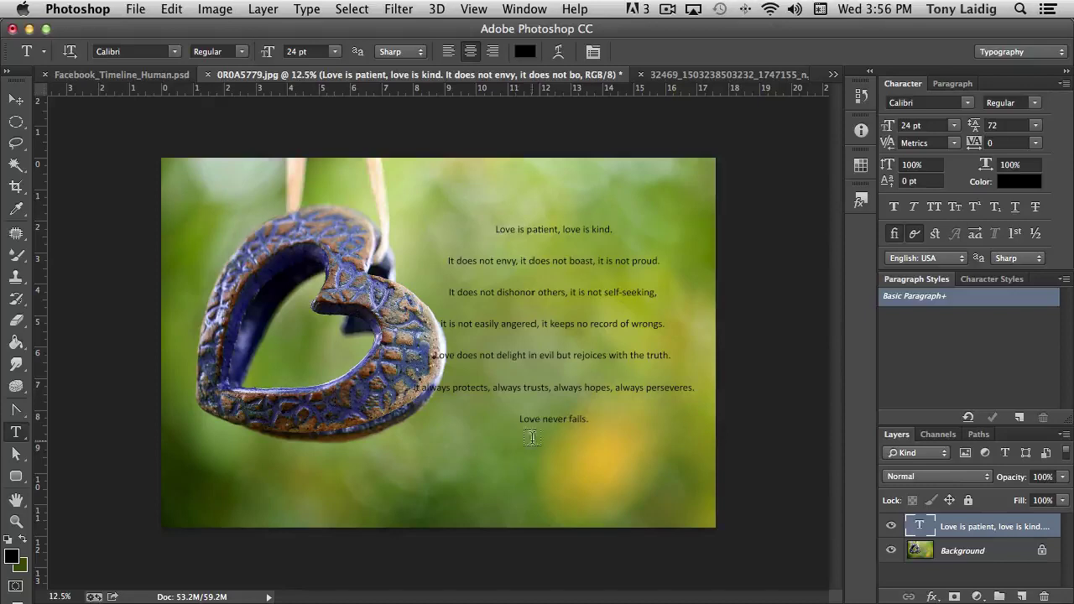
left_click(552, 391)
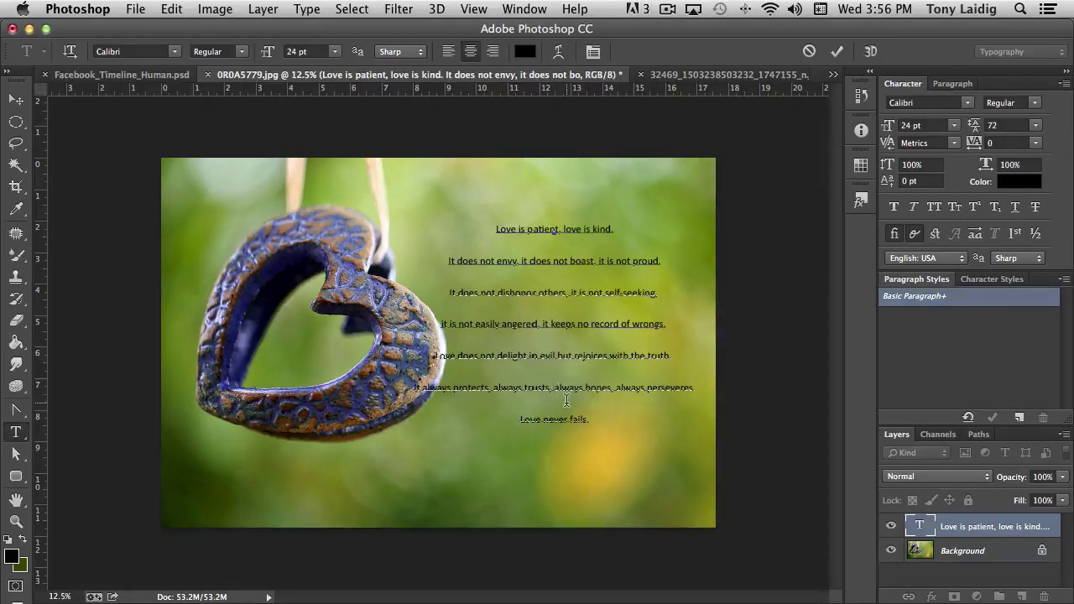
key("Return")
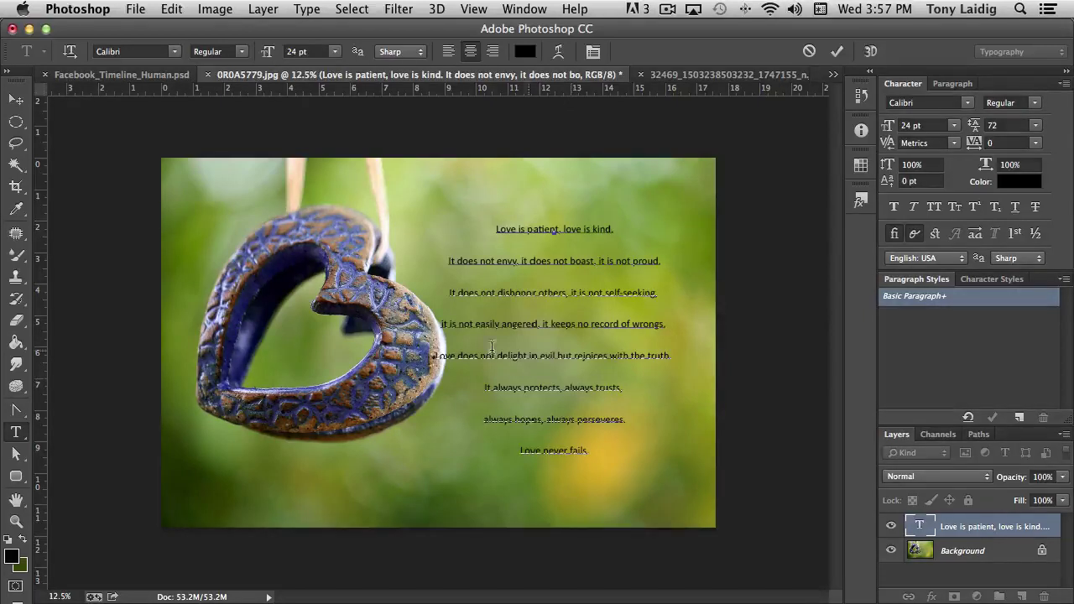
left_click(16, 99)
left_click_drag(581, 298, 594, 295)
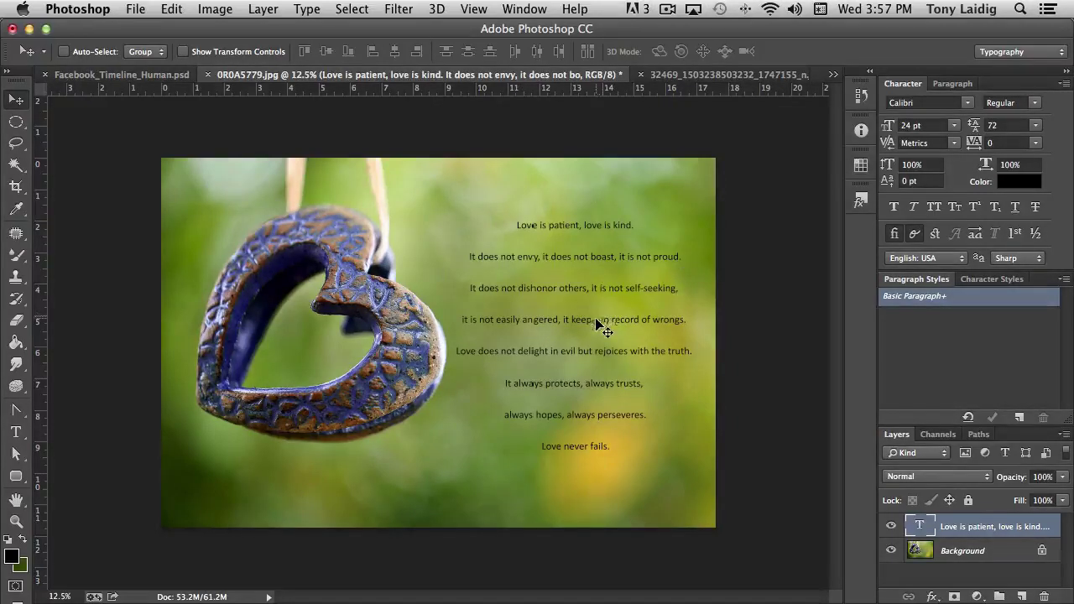
left_click_drag(597, 318, 595, 312)
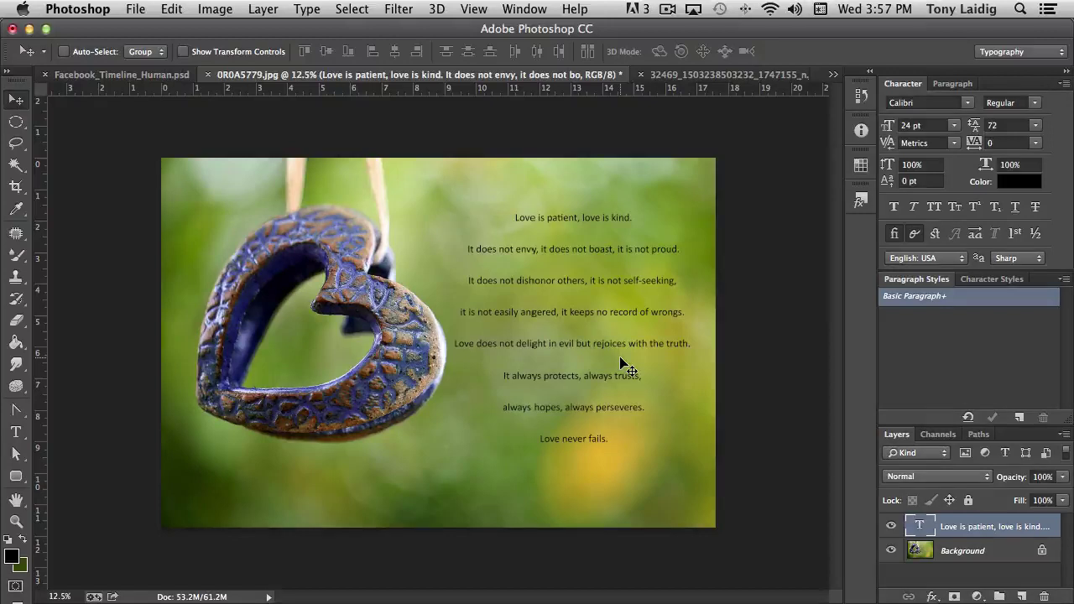
key("shift+Up")
key("shift+Up")
key("shift+Up")
key("shift+Up")
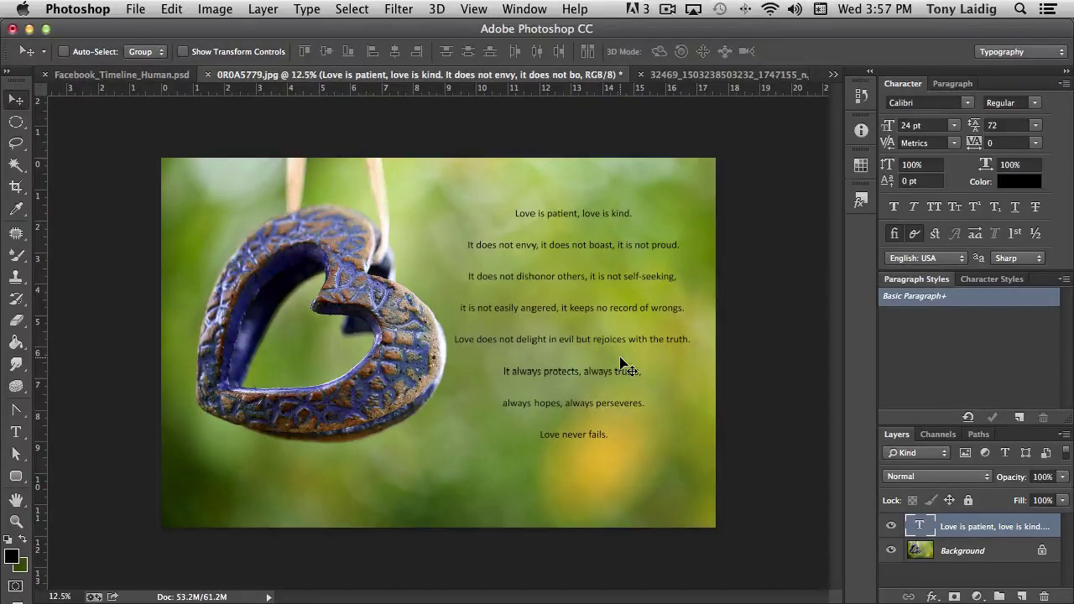
Step: Add a 'Love Never Fails.' text layer, break it before 'Never', and move it up and right
left_click(17, 430)
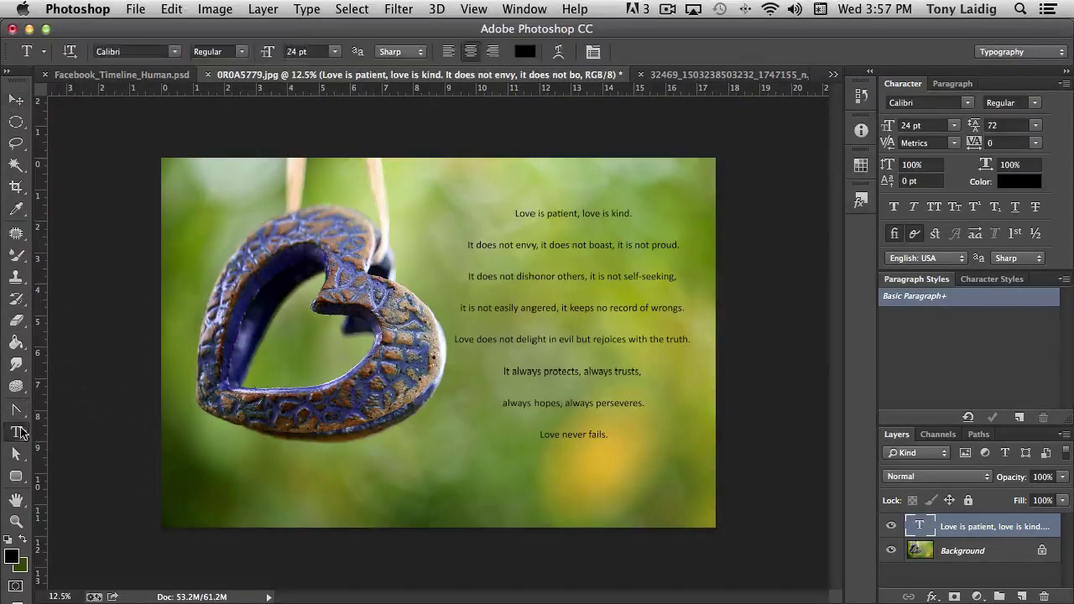
left_click(420, 494)
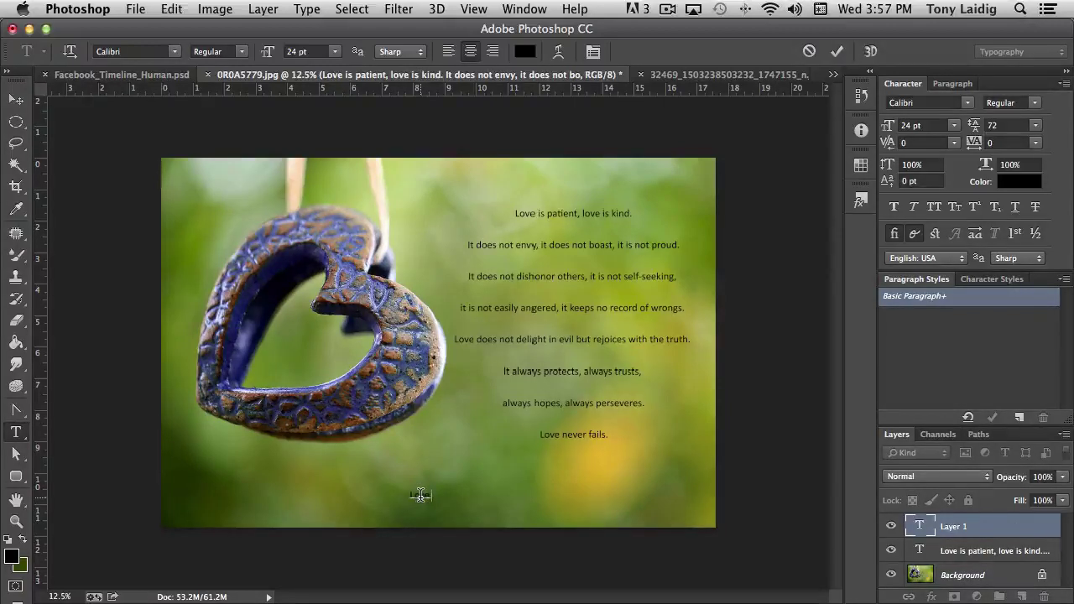
type("Love Never")
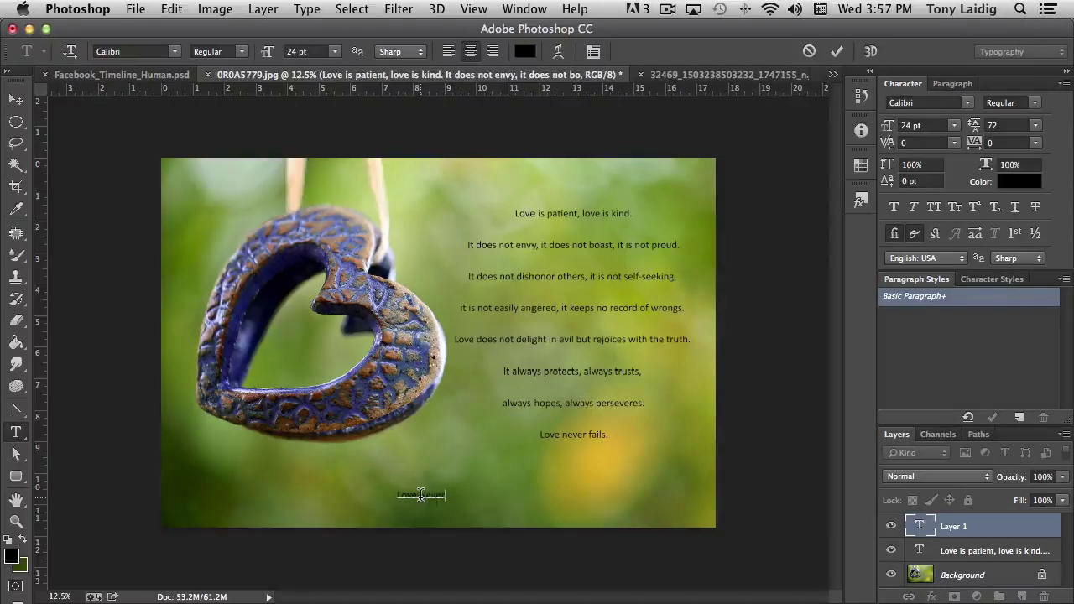
type(" Fails.")
left_click(410, 496)
key("Return")
left_click(16, 99)
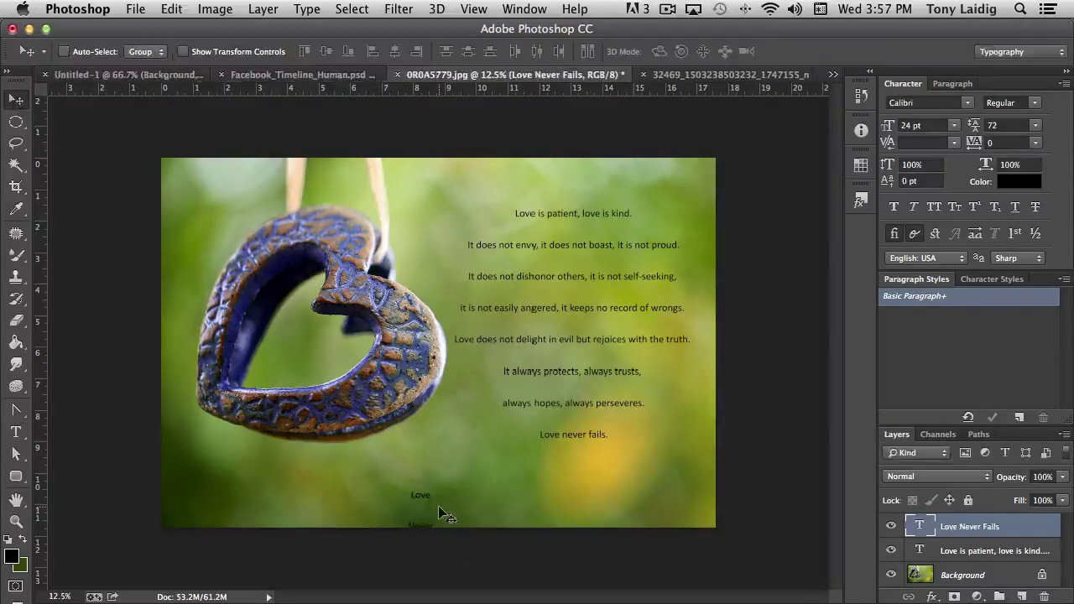
left_click_drag(419, 495, 442, 409)
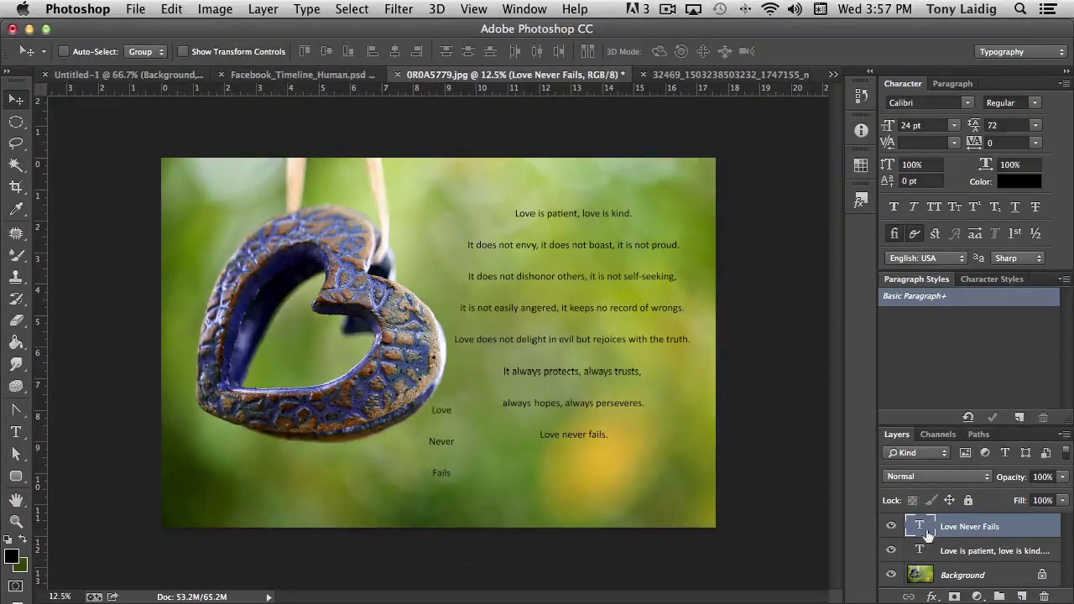
Step: Change the 'Love Never Fails' font to the Satisfaction script
double_click(920, 527)
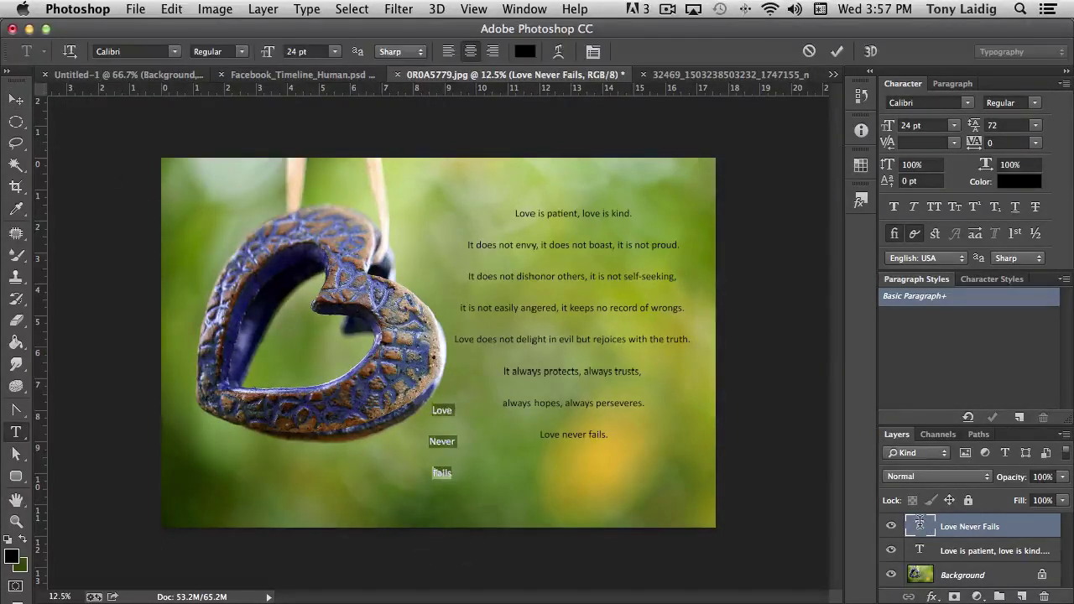
left_click(952, 102)
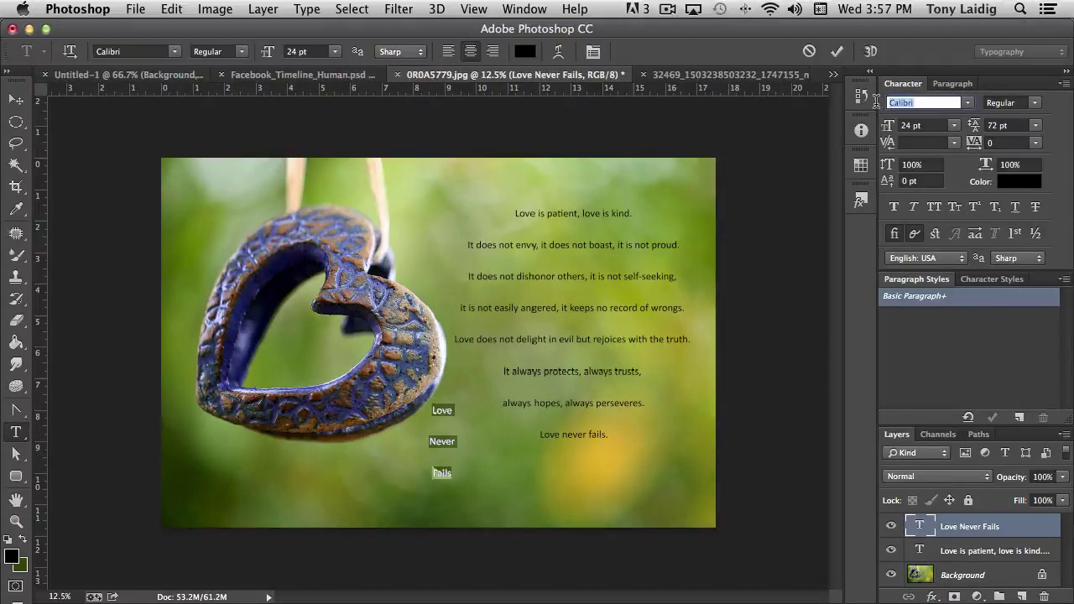
type("Sati")
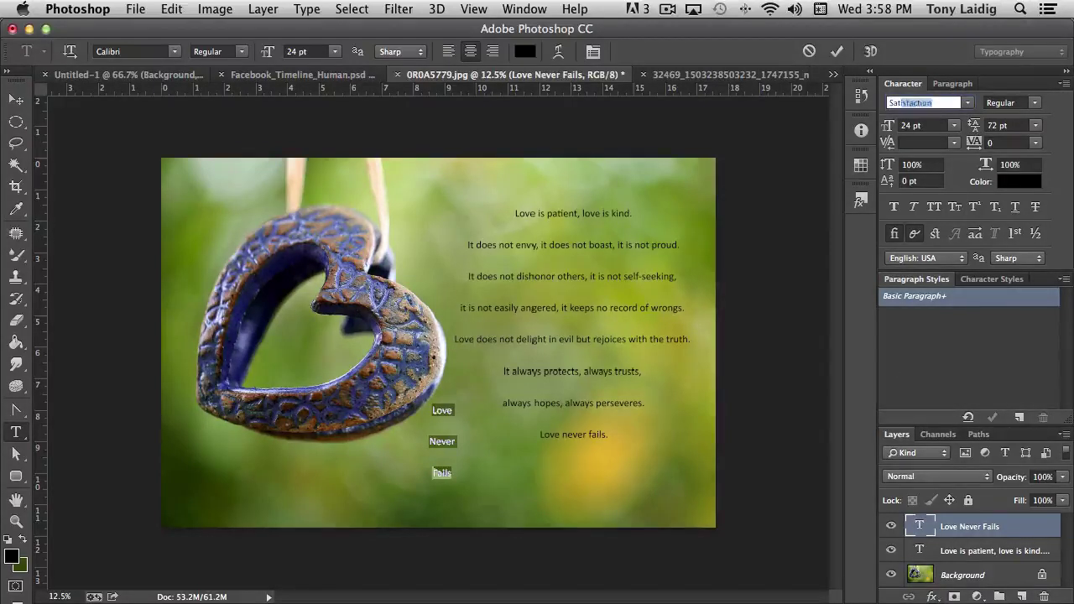
type("s")
key("Return")
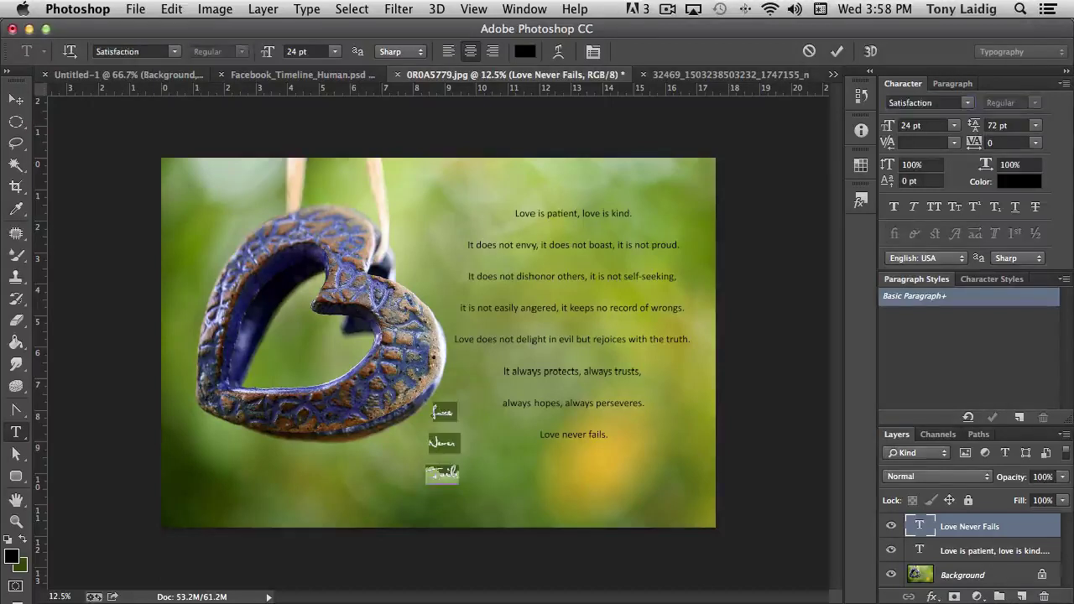
Step: Set the script size to 96 pt and its leading to 160 pt
key("Tab")
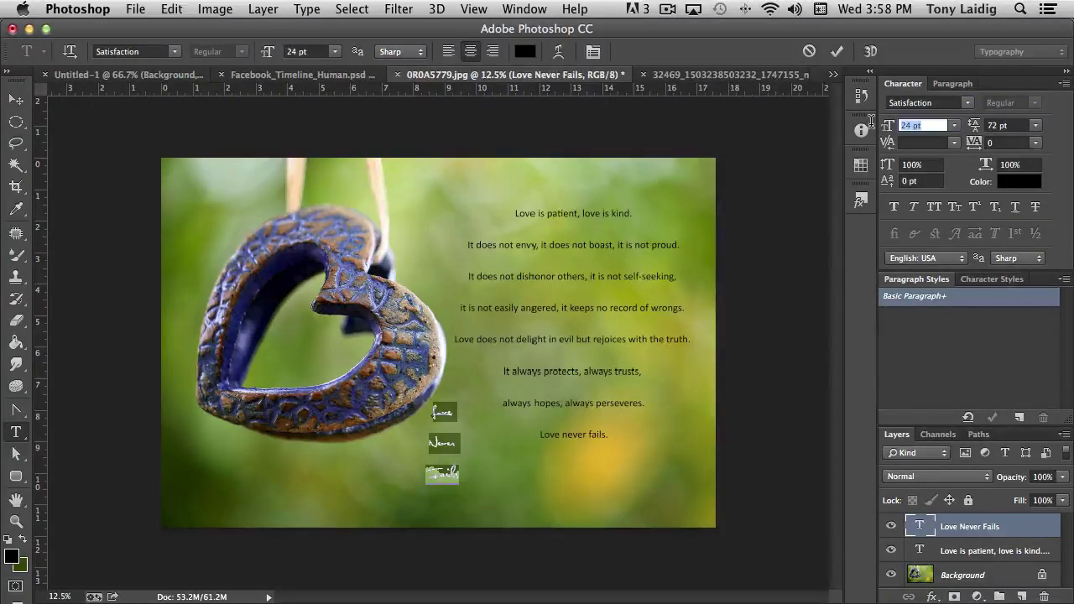
type("72")
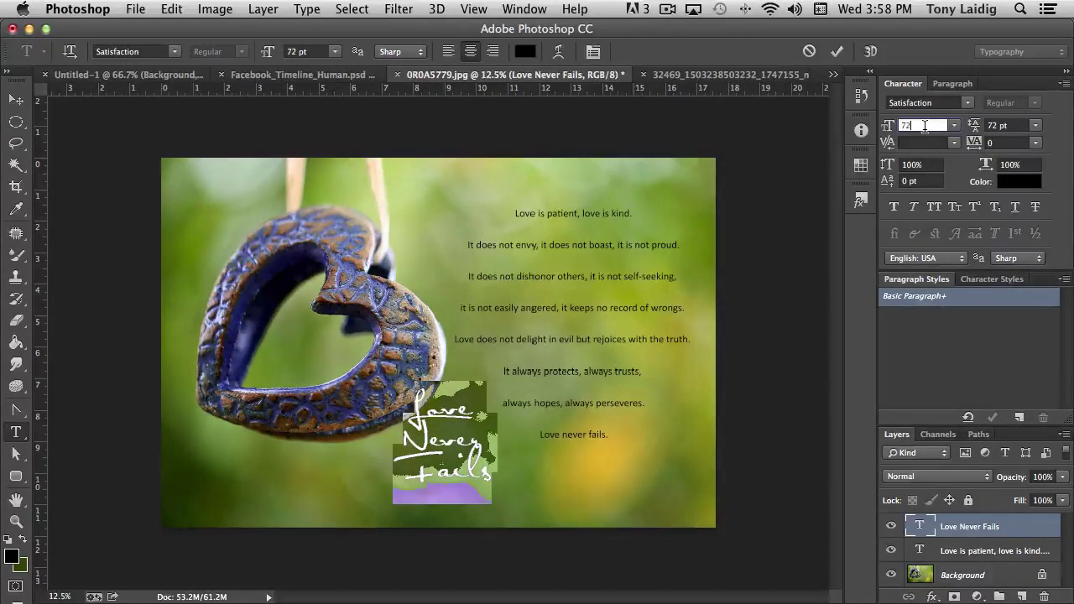
key("Return")
type("96")
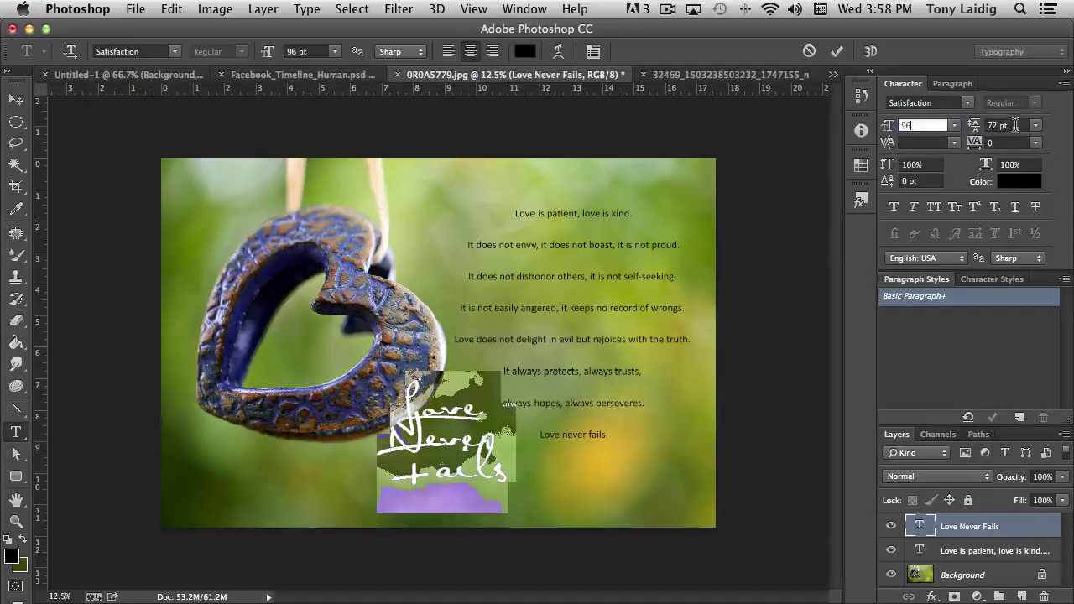
left_click(1016, 125)
type("1")
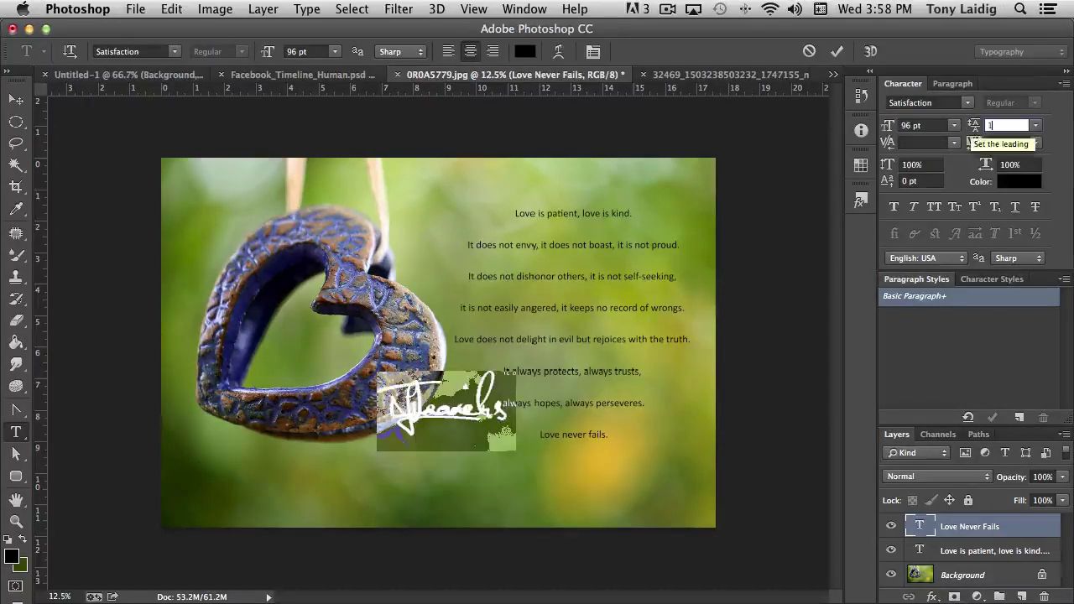
type("60")
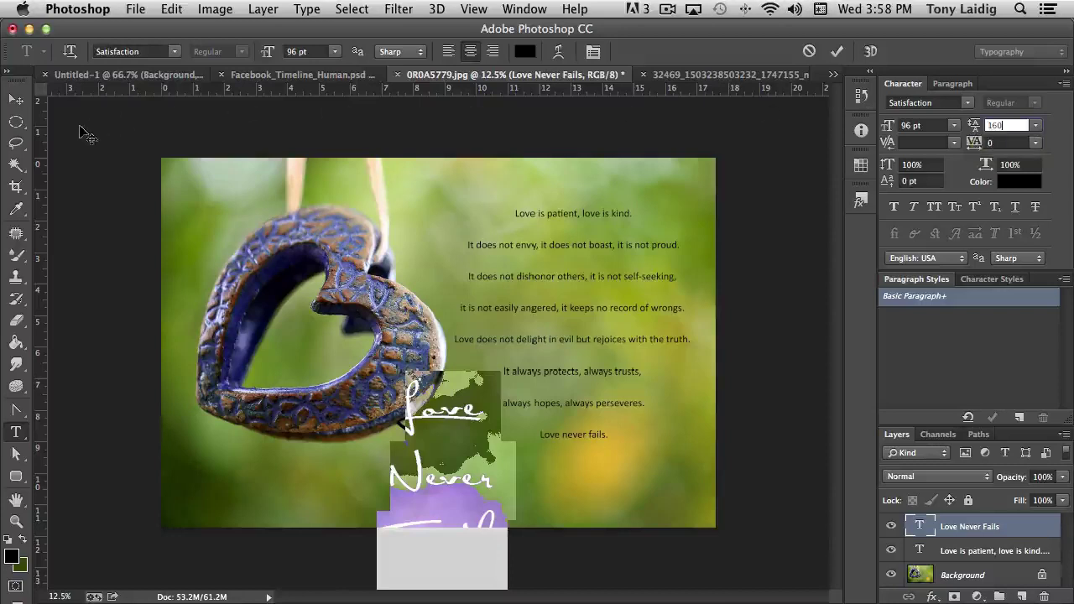
Step: Move the script over the verse on the right, enlarge it to 120 pt, and nudge it up
left_click(15, 99)
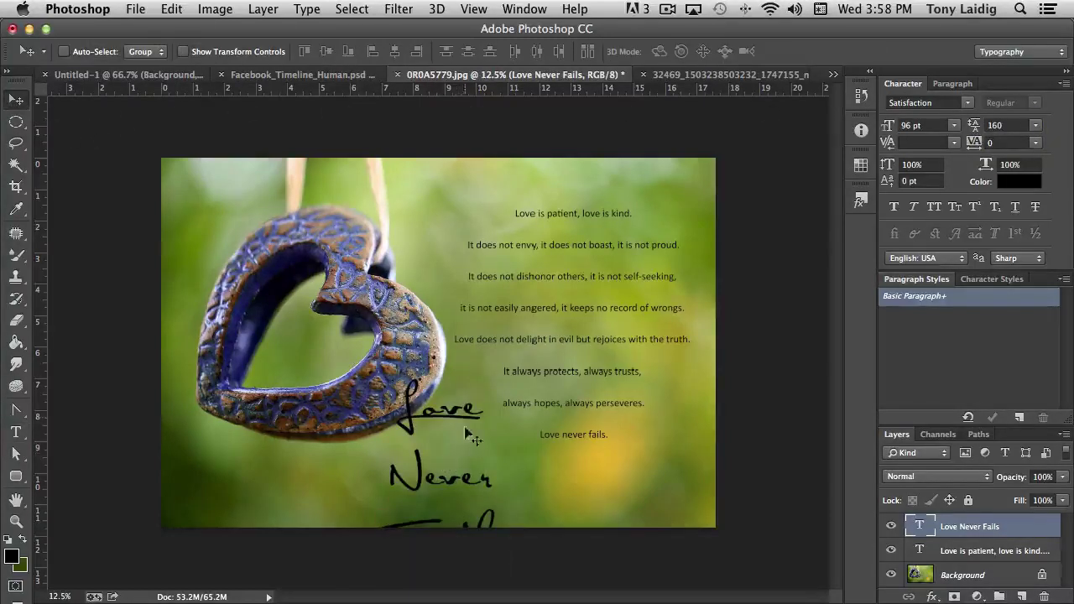
left_click_drag(467, 429, 577, 262)
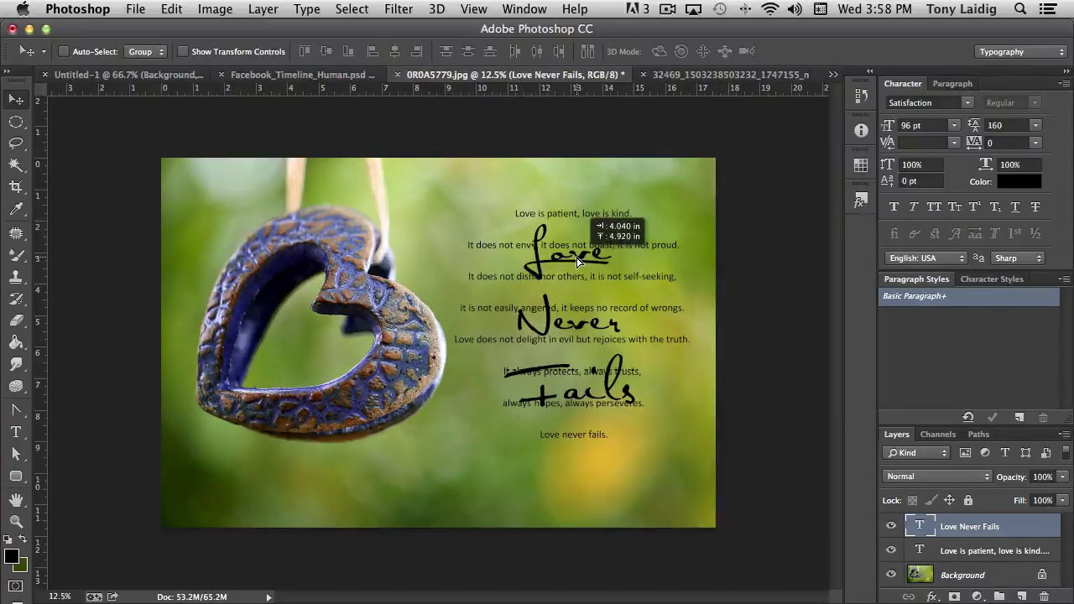
left_click_drag(577, 262, 577, 262)
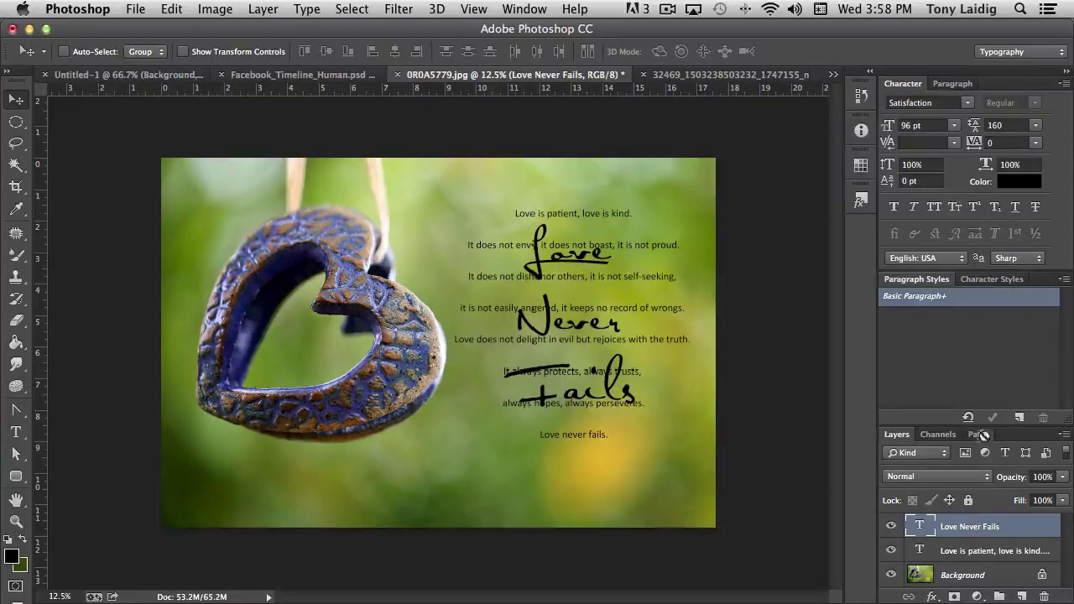
double_click(916, 527)
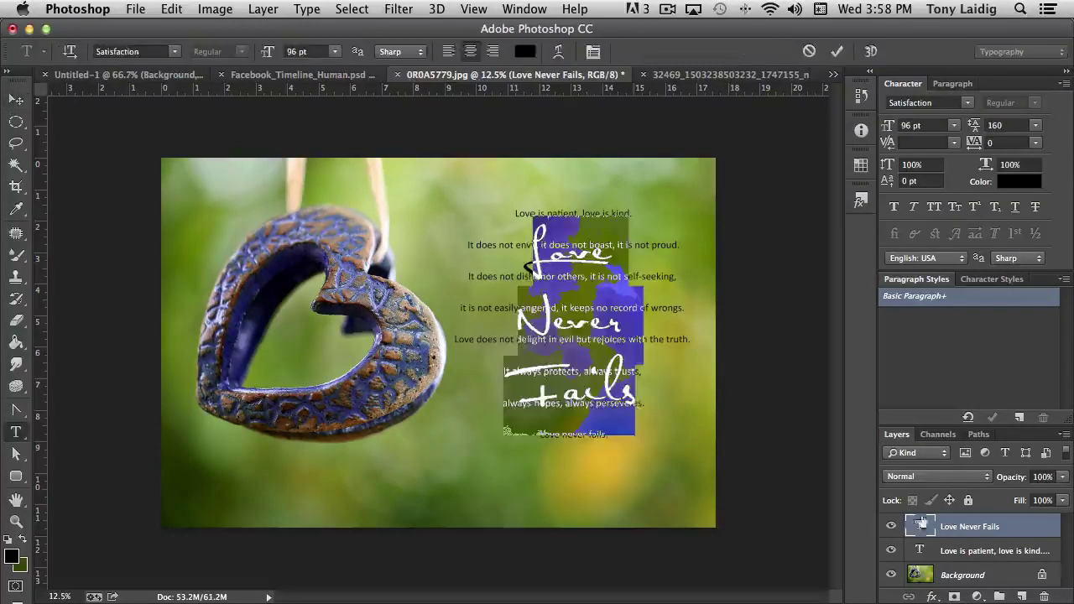
left_click(896, 126)
type("120")
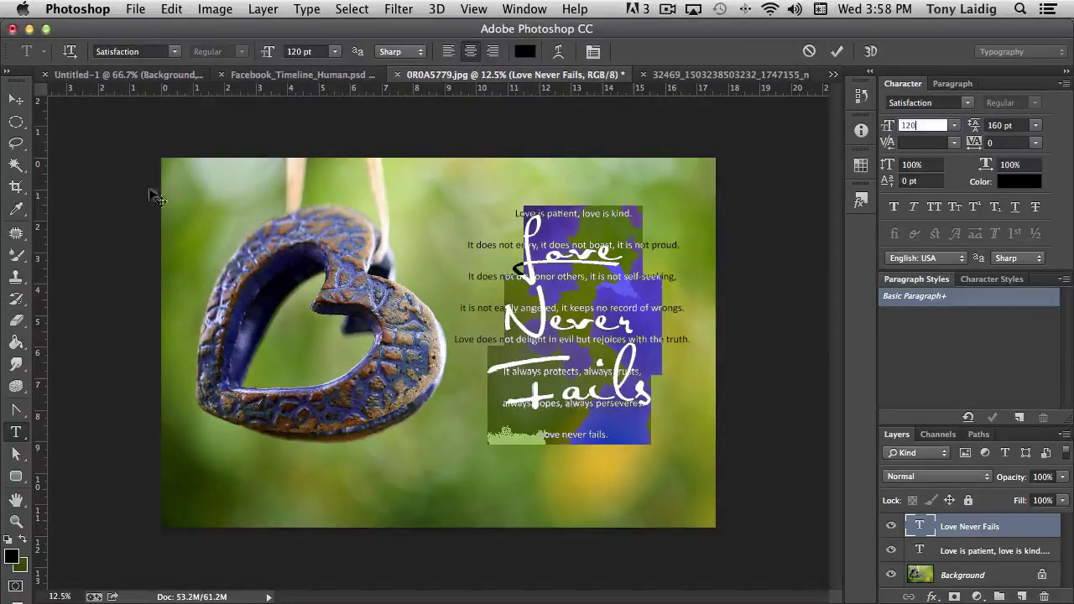
left_click(15, 99)
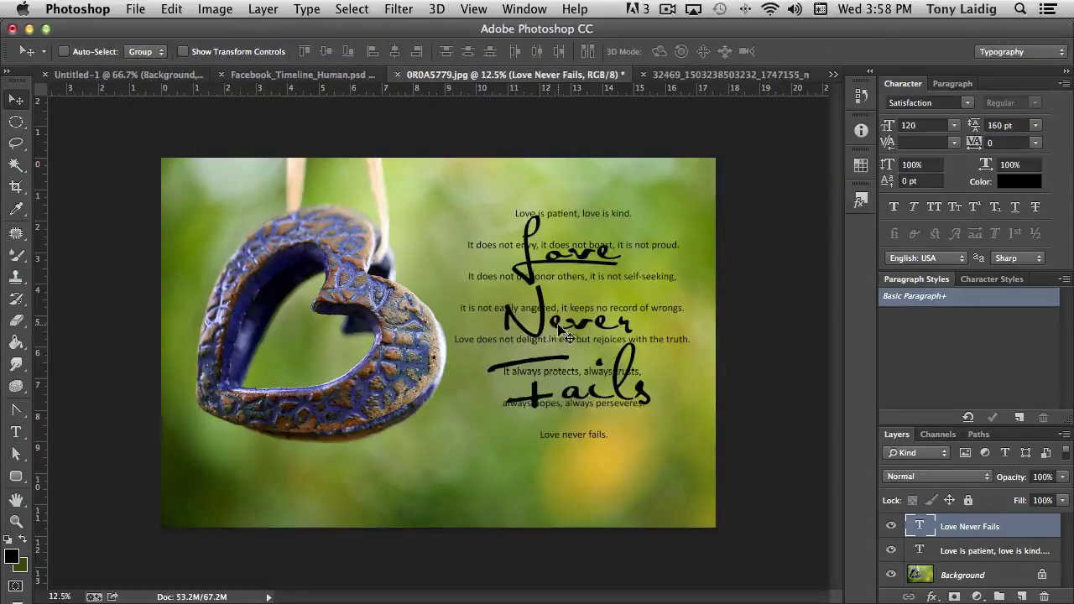
left_click_drag(562, 335, 558, 327)
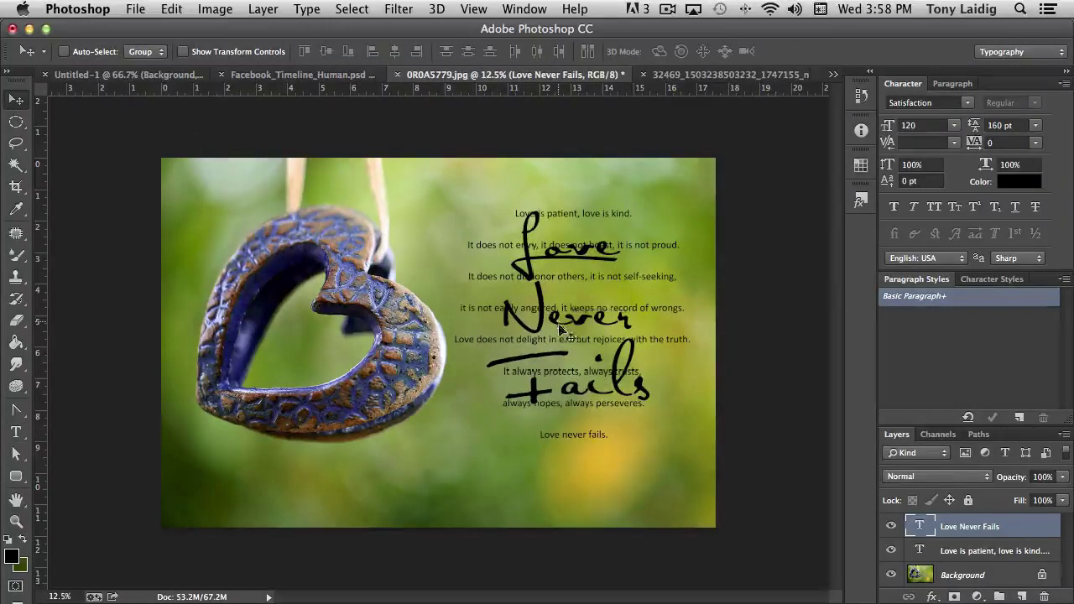
Step: Recolour the script dark olive green (#405205) by sampling the photo background
double_click(920, 525)
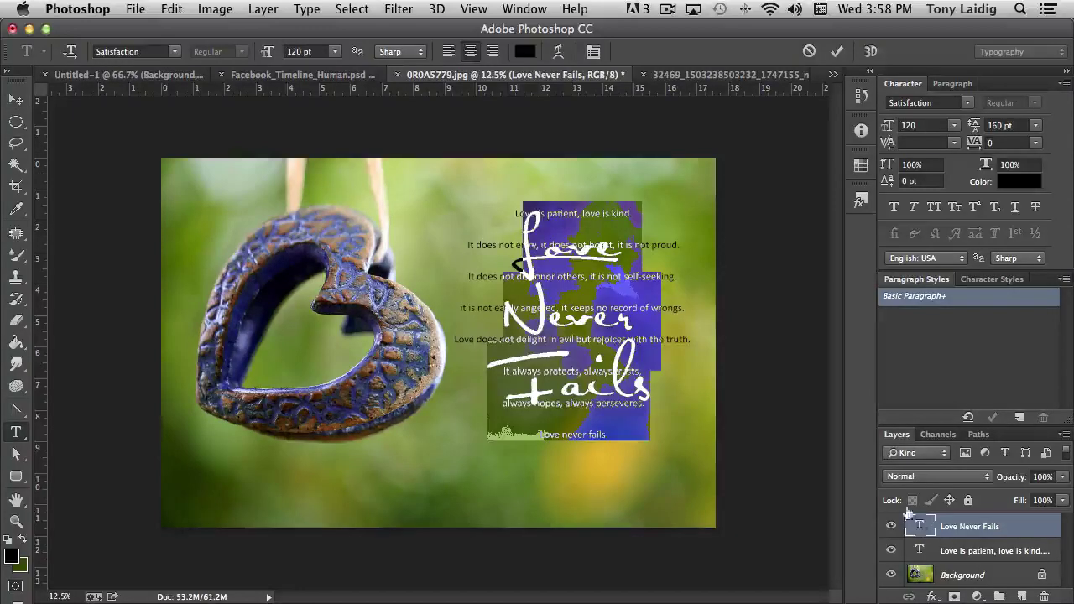
left_click(525, 51)
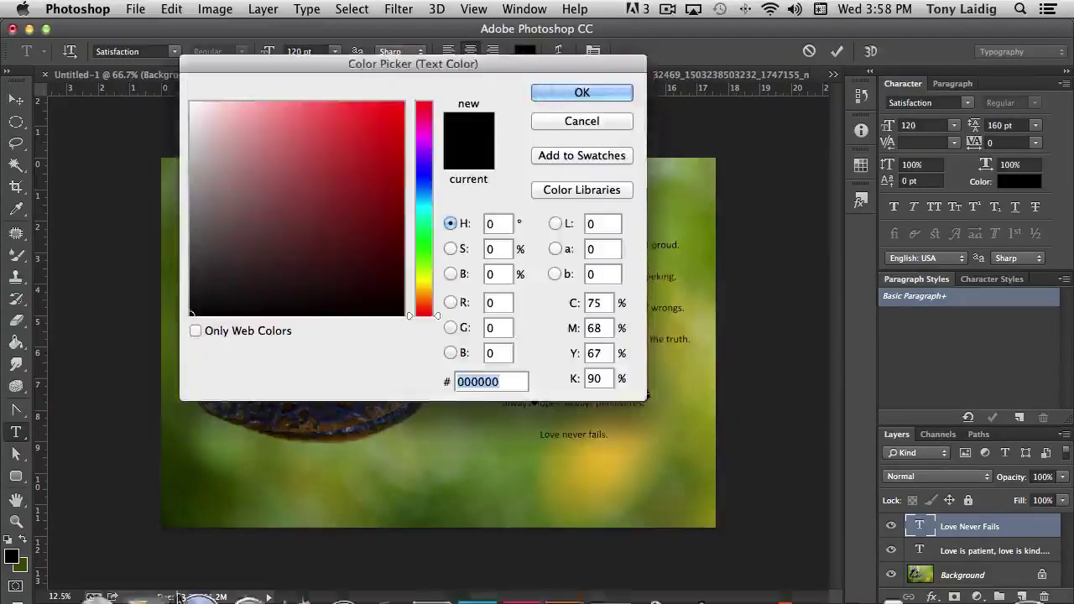
left_click(232, 492)
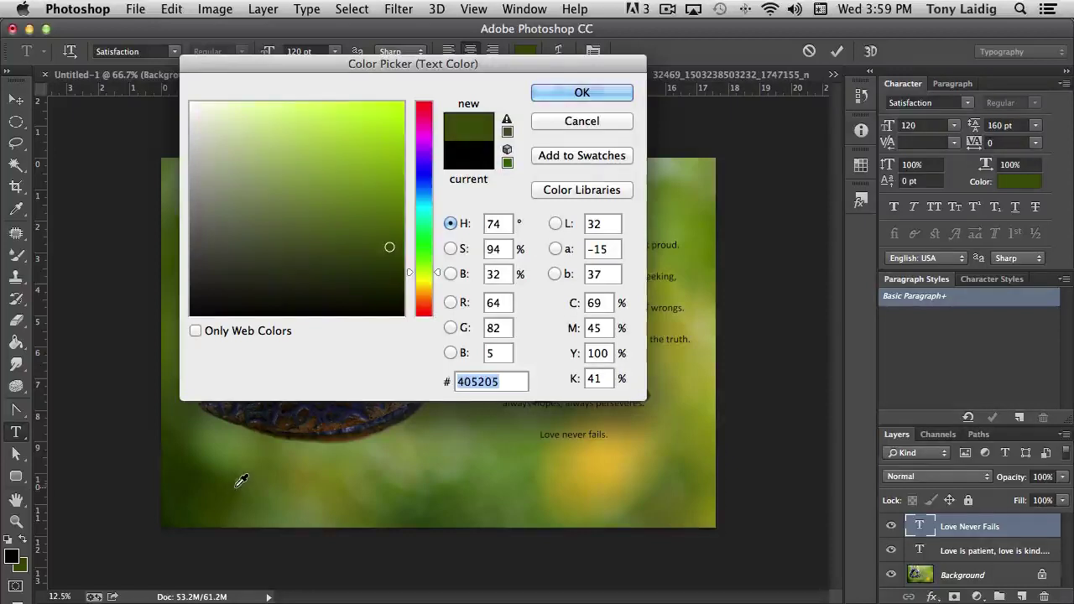
left_click(596, 91)
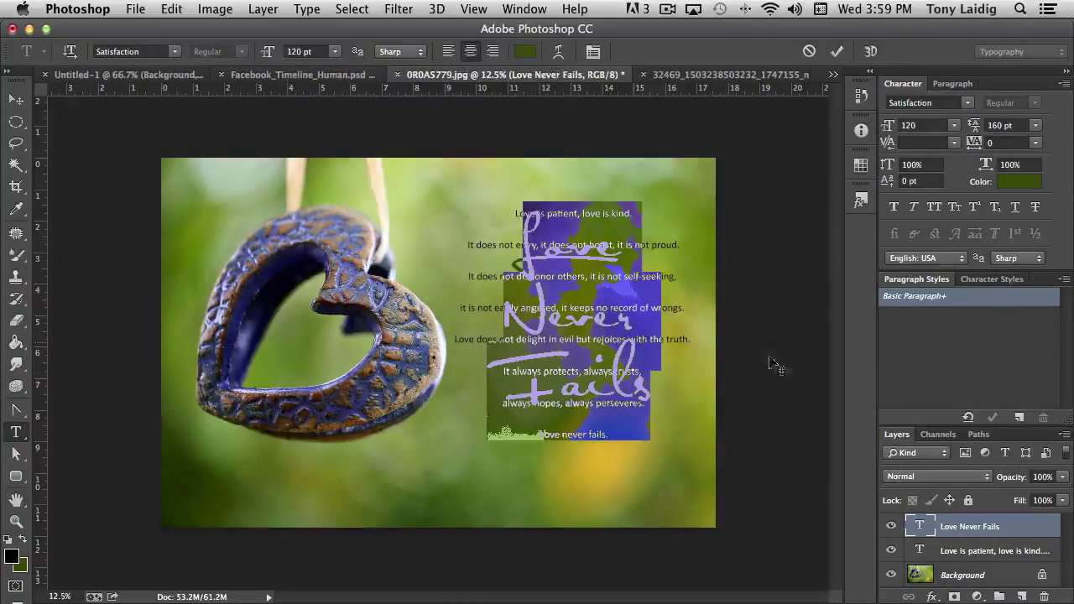
key("super+Return")
key("v")
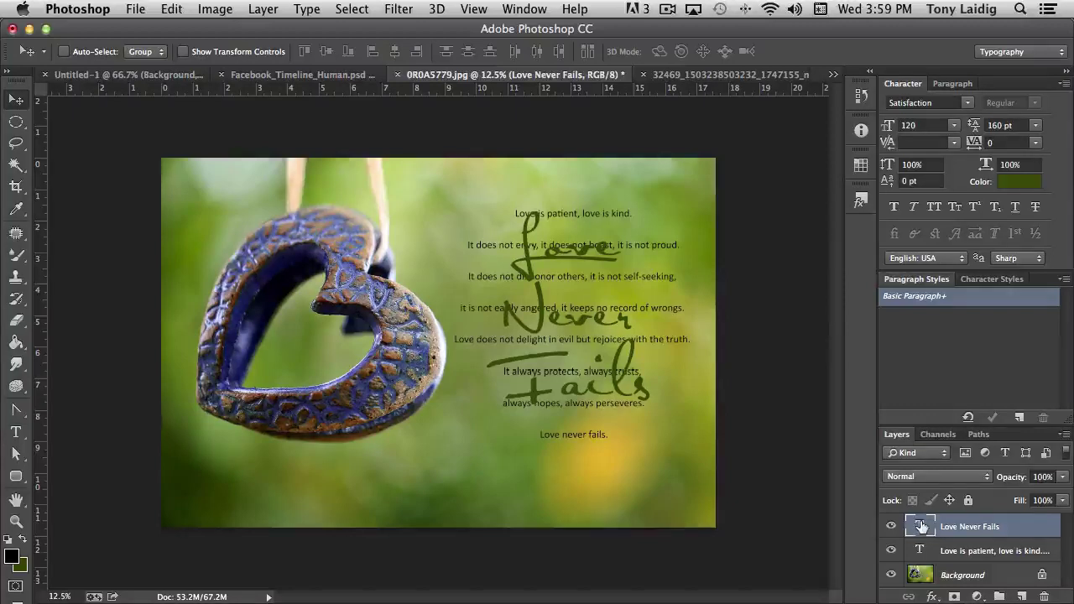
Step: Drag the 'Love Never Fails' layer below the 'Love is patient…' layer in the Layers panel
left_click_drag(926, 527, 933, 561)
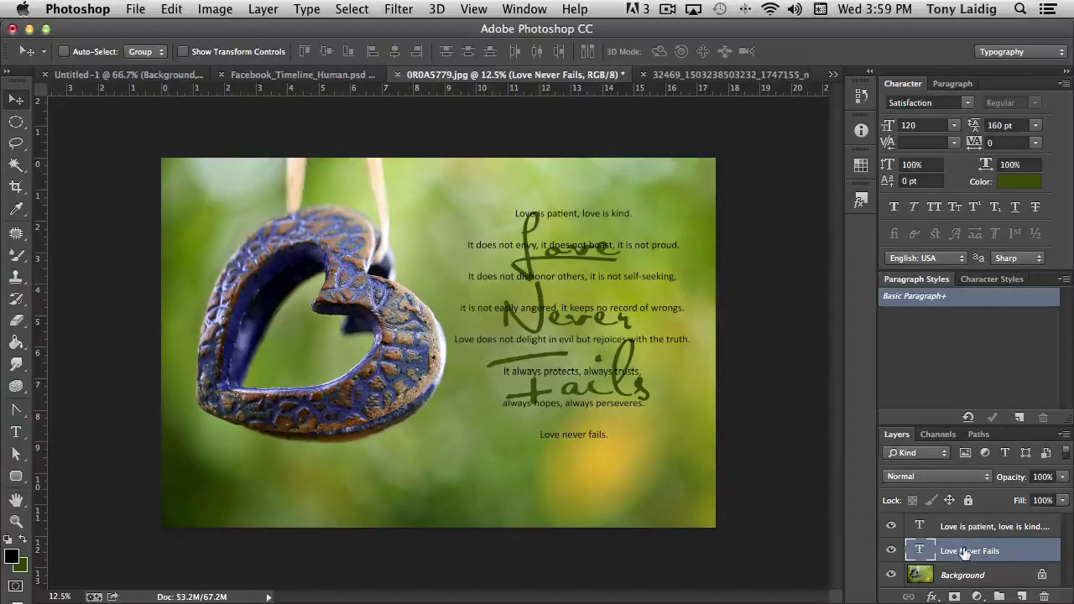
mouse_move(965, 551)
left_mouse_down()
mouse_move(957, 522)
mouse_move(979, 546)
mouse_move(974, 561)
left_mouse_up()
Step: Try Multiply blending on the script layer, fading it to about 40% opacity and back to full
left_click(939, 475)
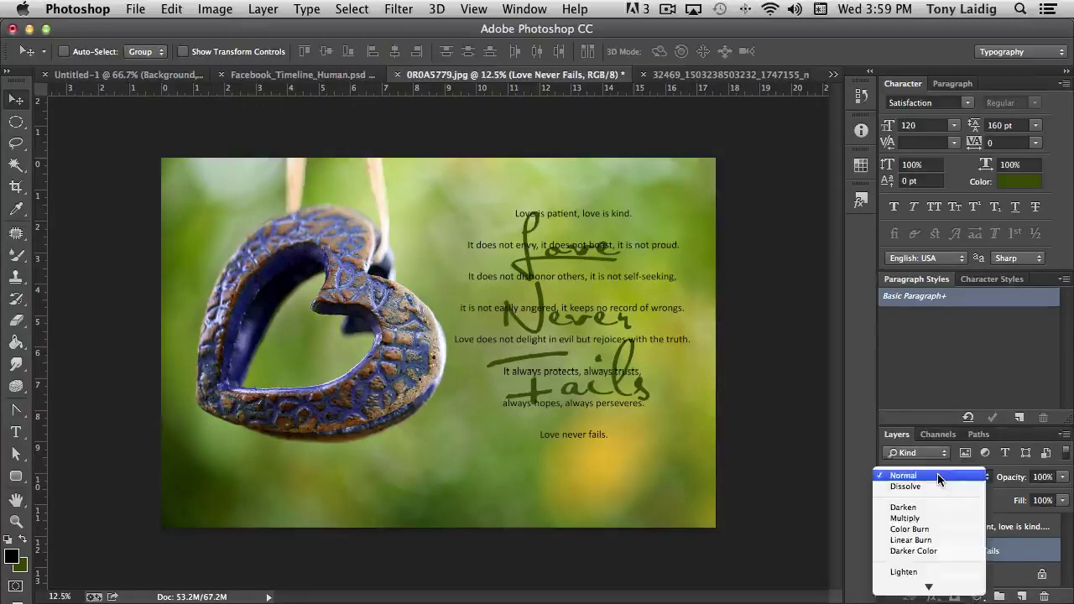
left_click(928, 518)
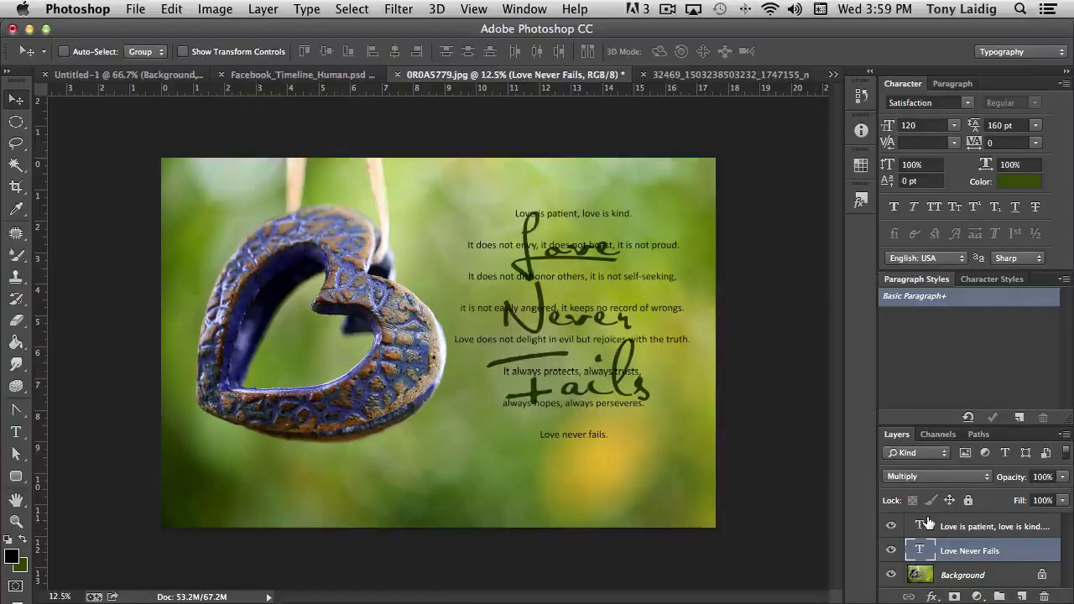
left_click(1062, 500)
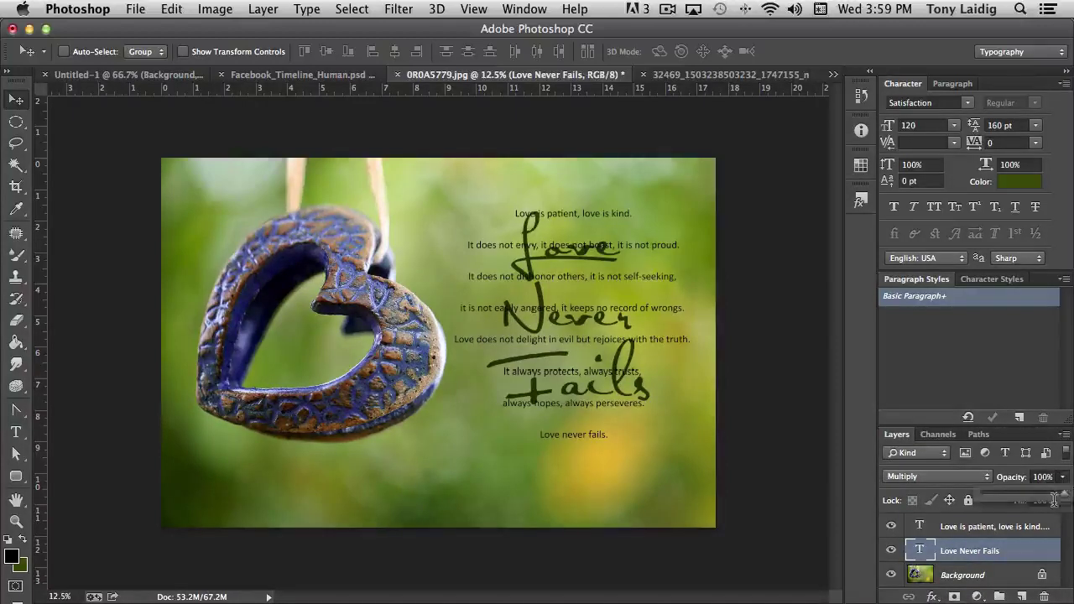
left_click_drag(1066, 498, 1010, 503)
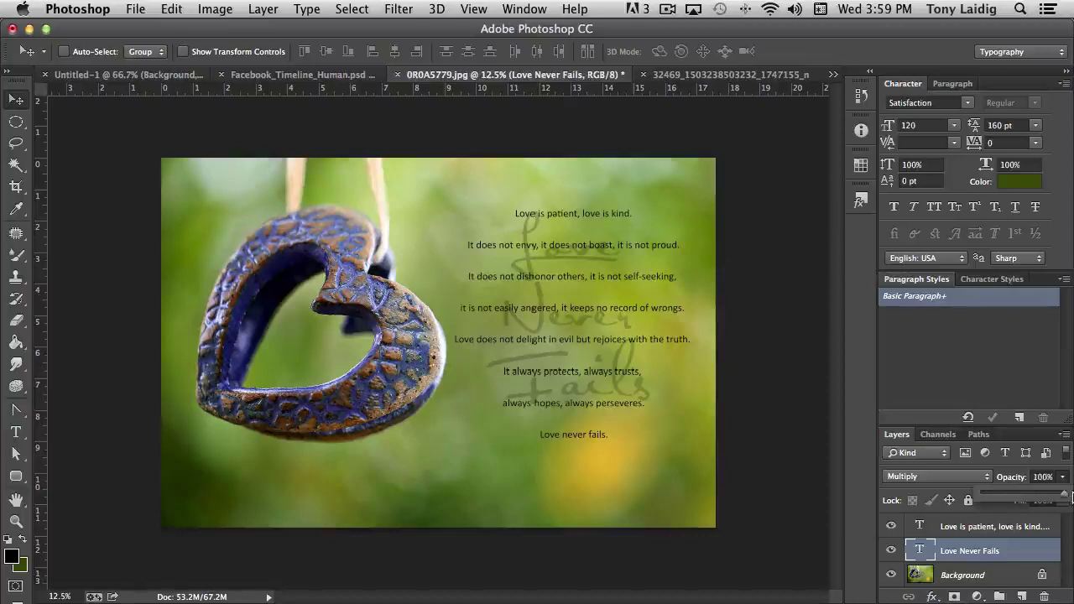
left_click_drag(1009, 498, 1072, 497)
Step: Compare Screen and Hard Light blending on the script, then return it to Multiply
left_click(931, 477)
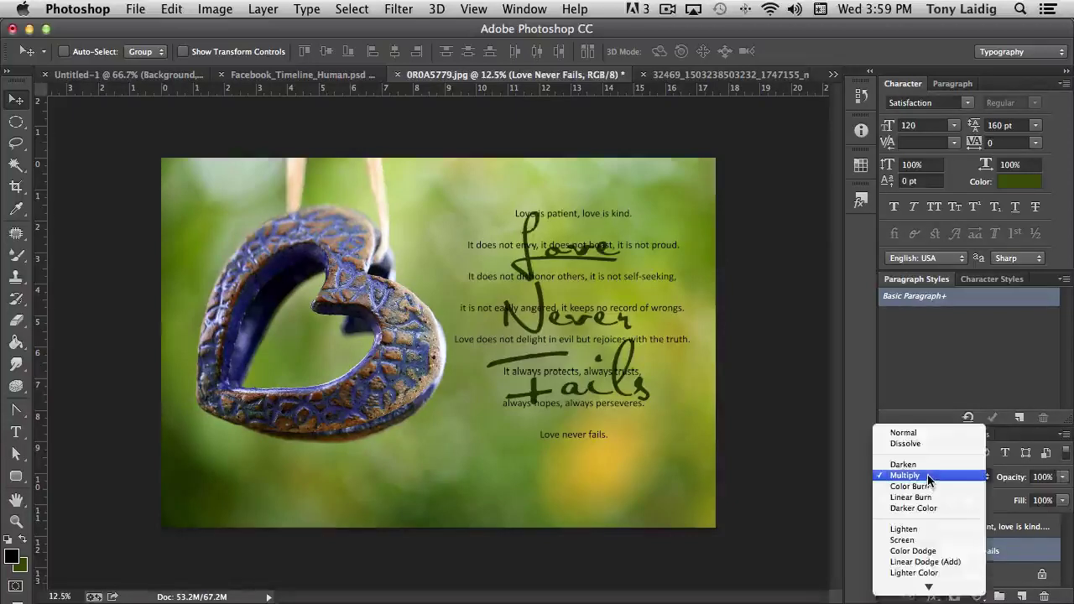
left_click(923, 540)
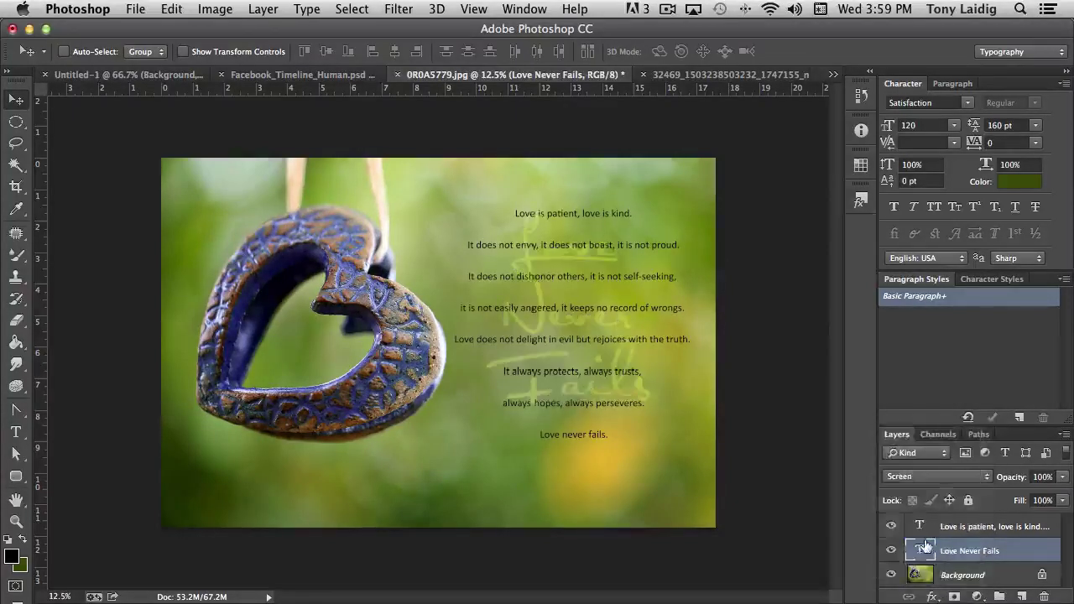
left_click(934, 477)
left_click(923, 555)
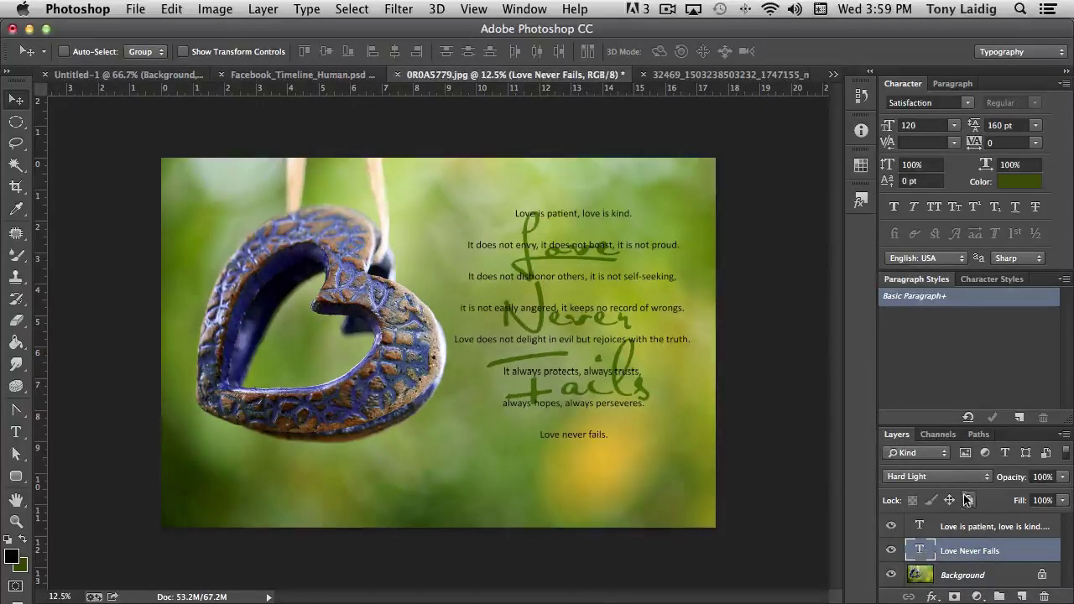
left_click(937, 476)
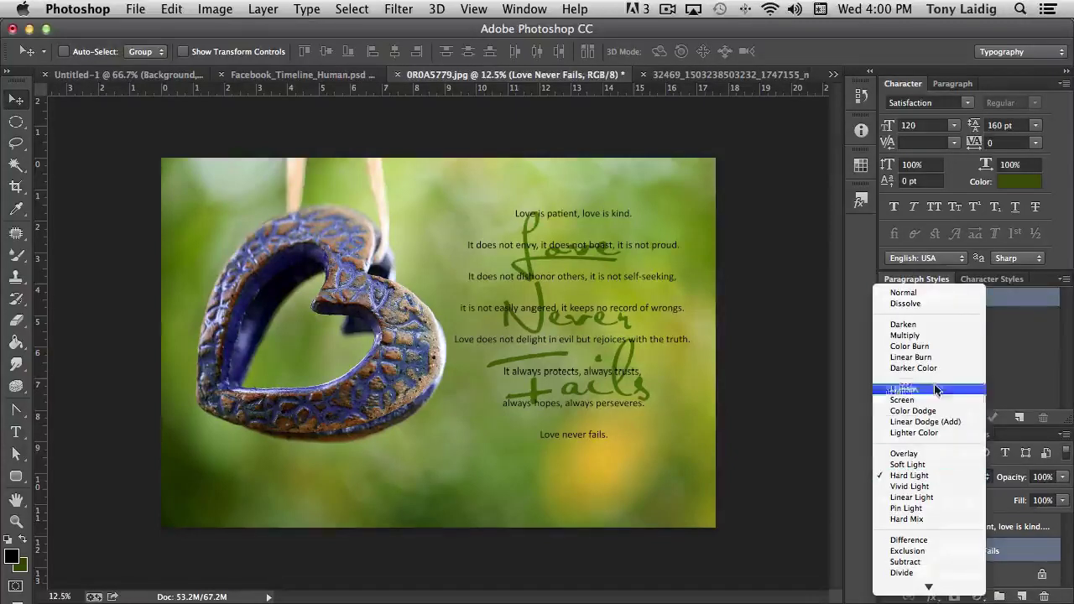
left_click(920, 336)
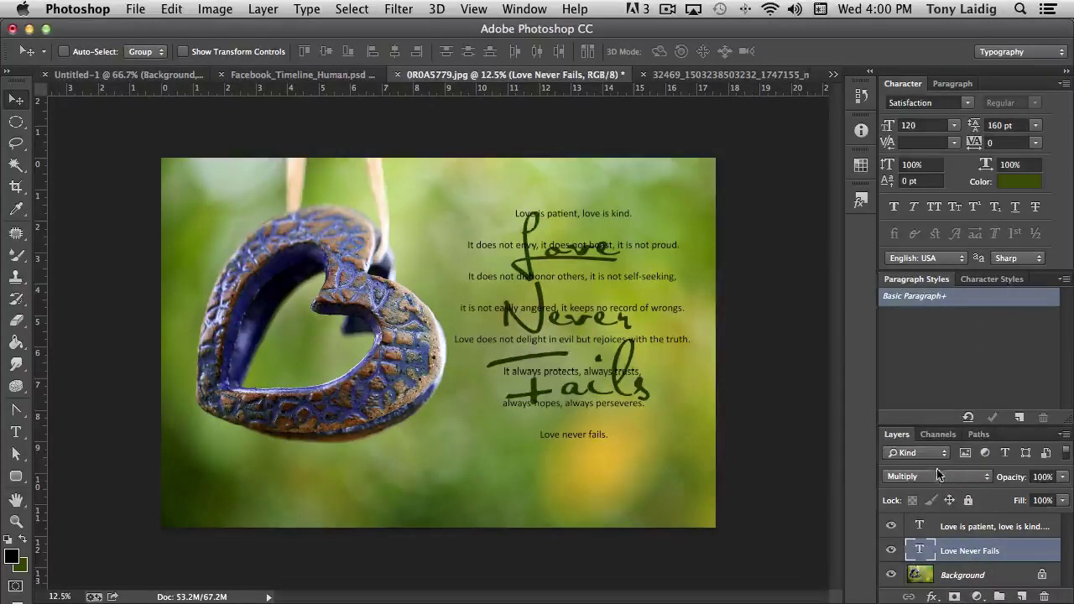
Step: Set the script layer to Overlay blending at about 48% opacity
left_click(937, 478)
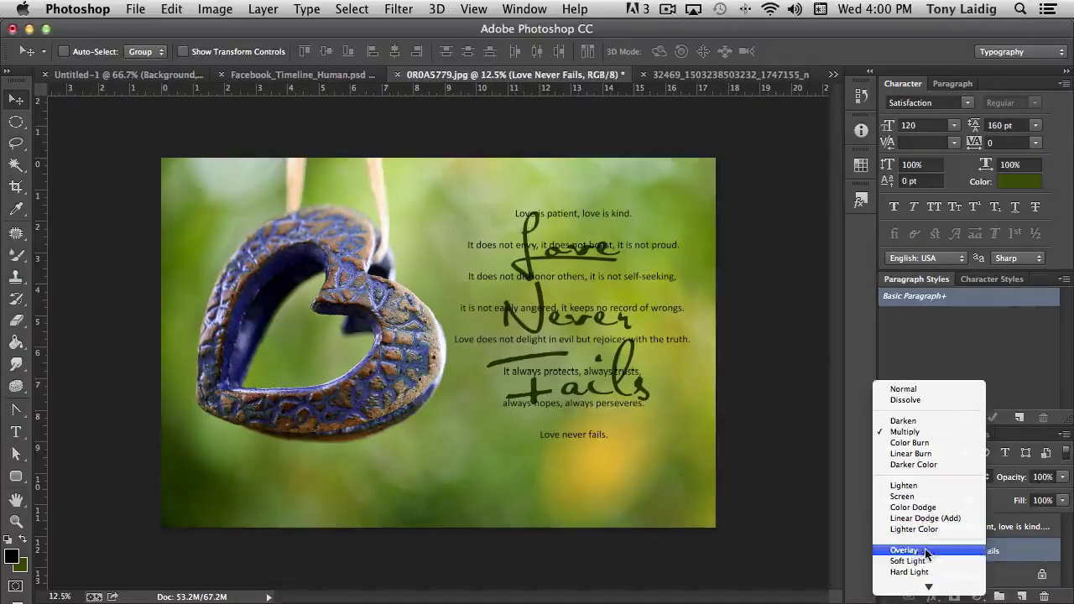
left_click(927, 550)
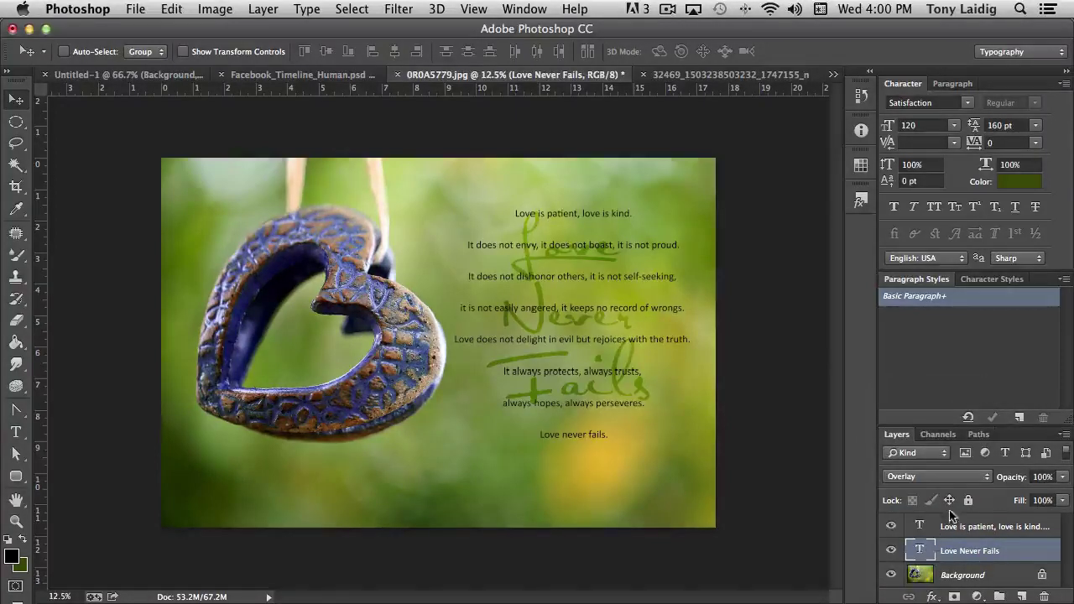
left_click(1062, 476)
left_click_drag(1062, 495, 1016, 501)
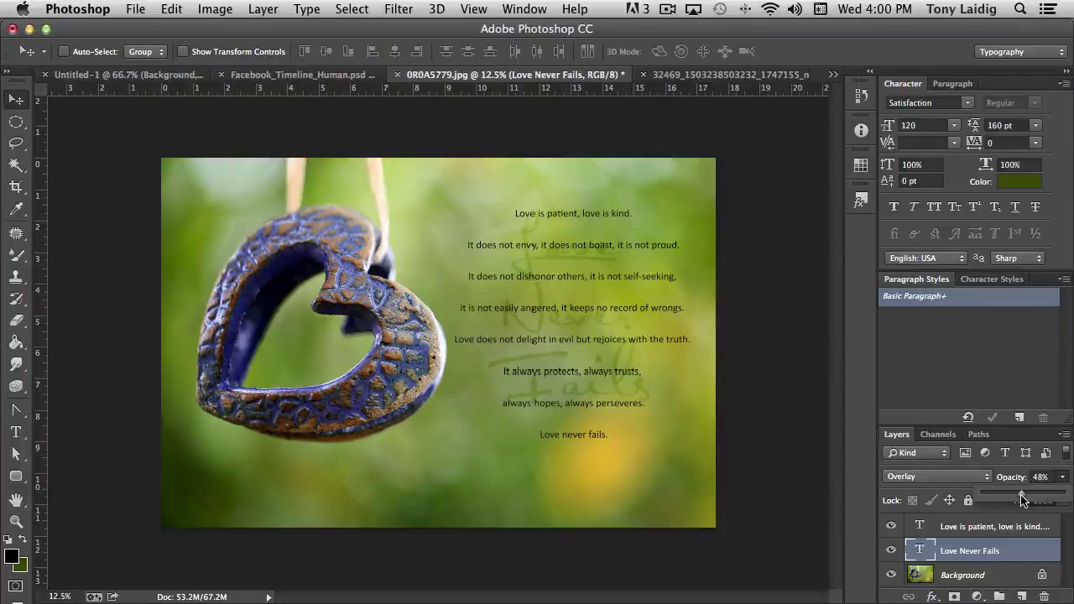
Step: Select all the verse text, change its style to Calibri Italic and commit the edit
left_click(996, 534)
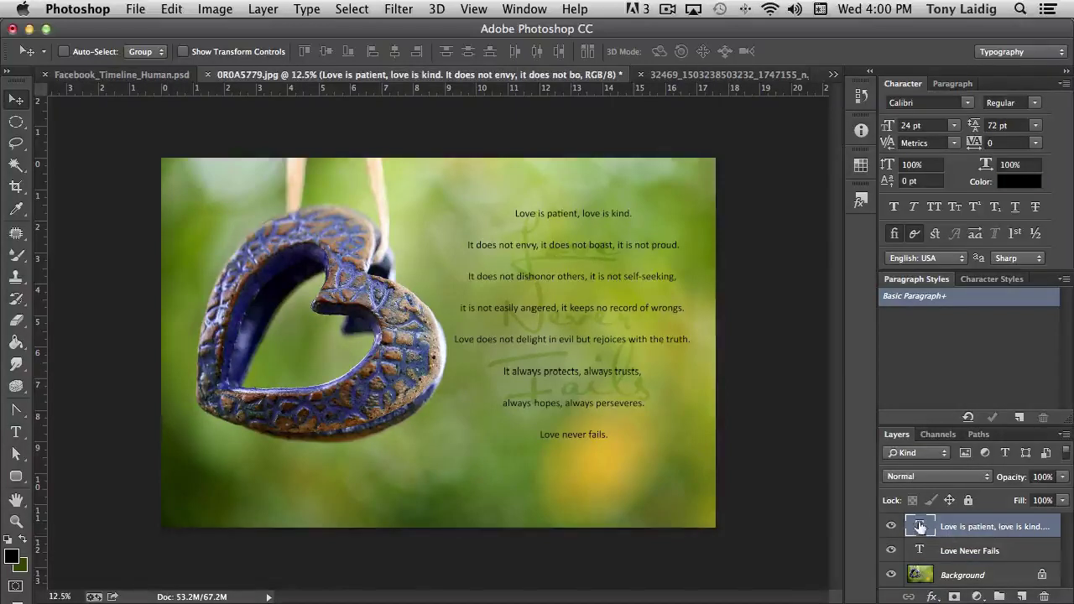
double_click(920, 526)
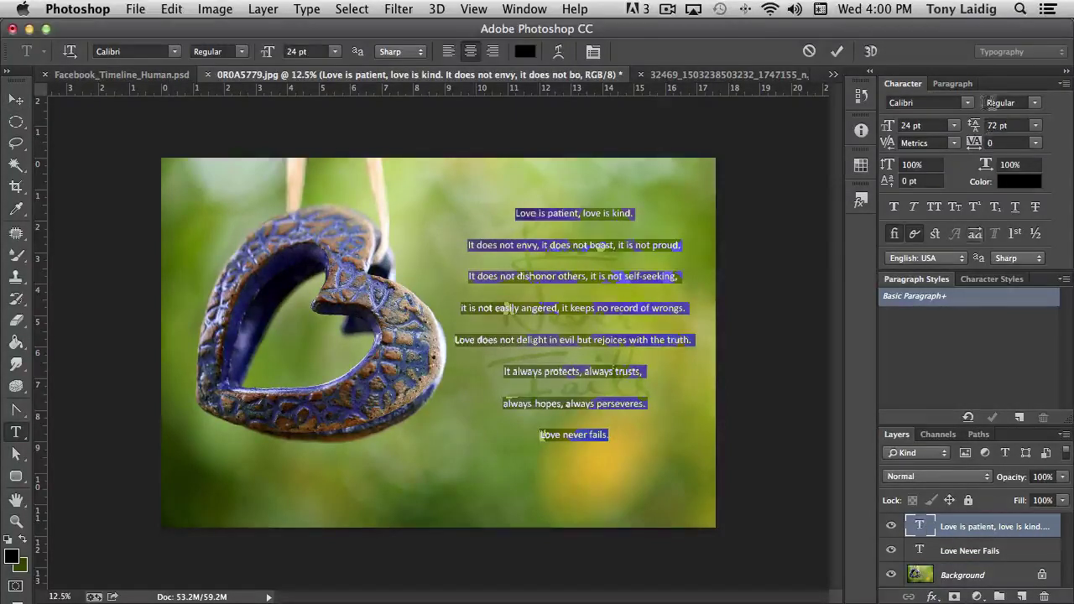
left_click(1034, 103)
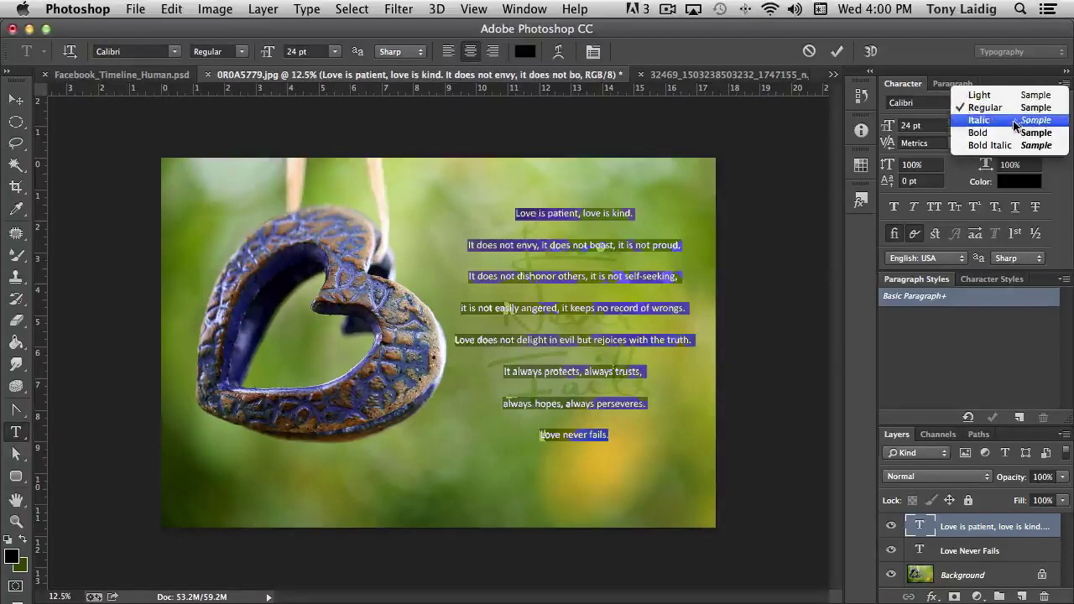
left_click(1016, 122)
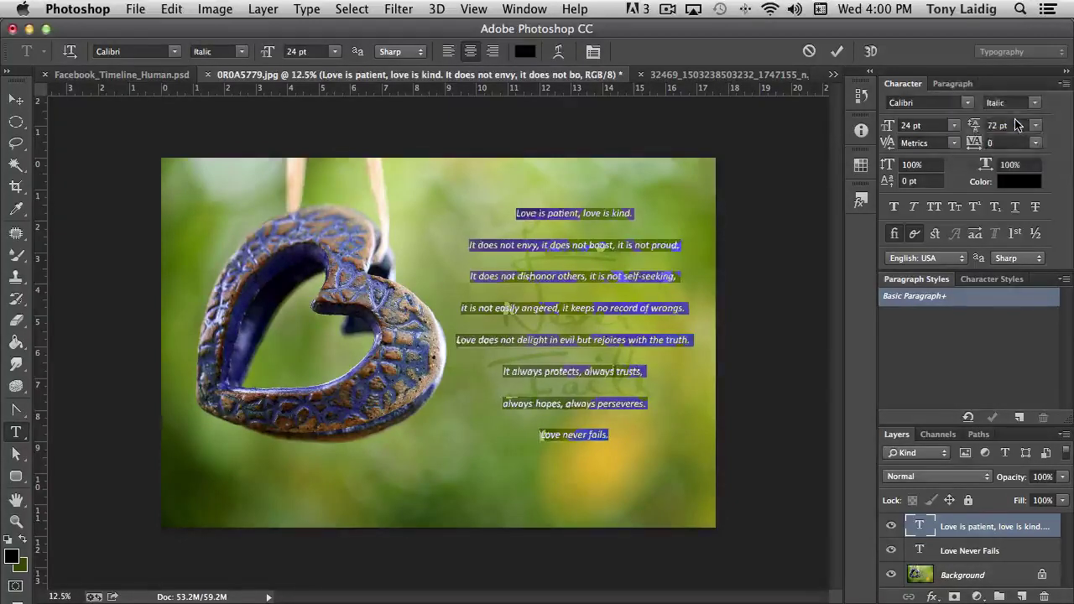
left_click(973, 527)
key("v")
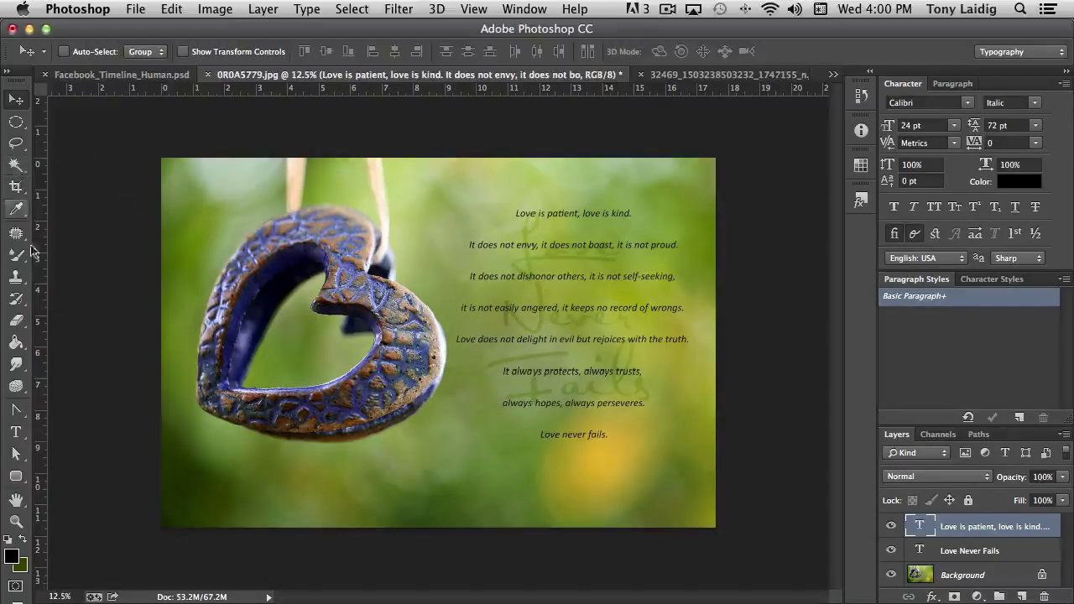
left_click(23, 435)
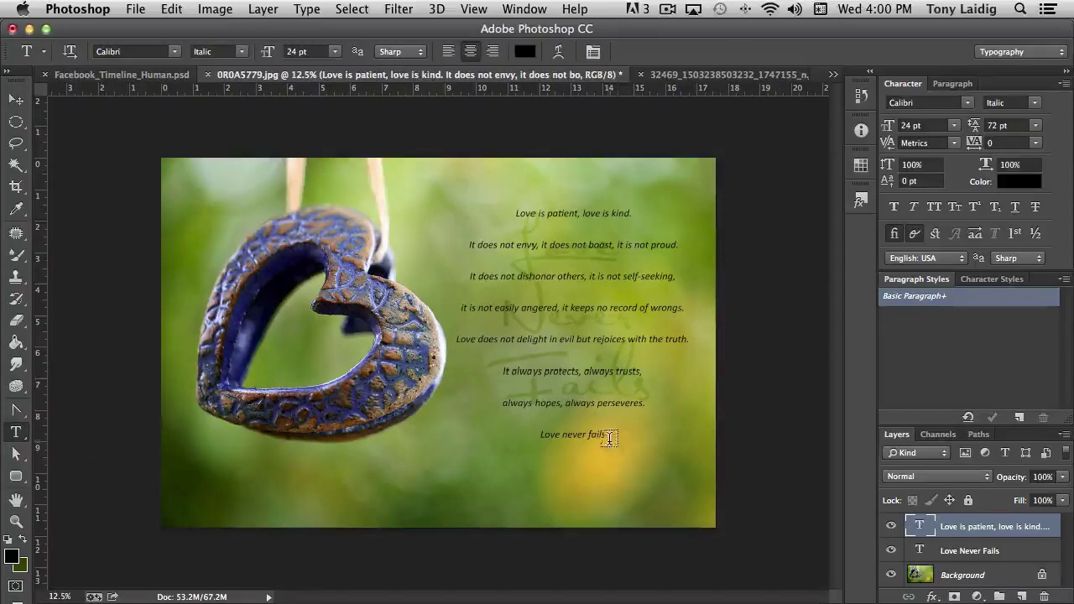
Step: Make 'Love never fails.' Bold Italic and colour it dark green 354601 sampled from the photo
left_click_drag(608, 435, 528, 434)
left_click(1034, 103)
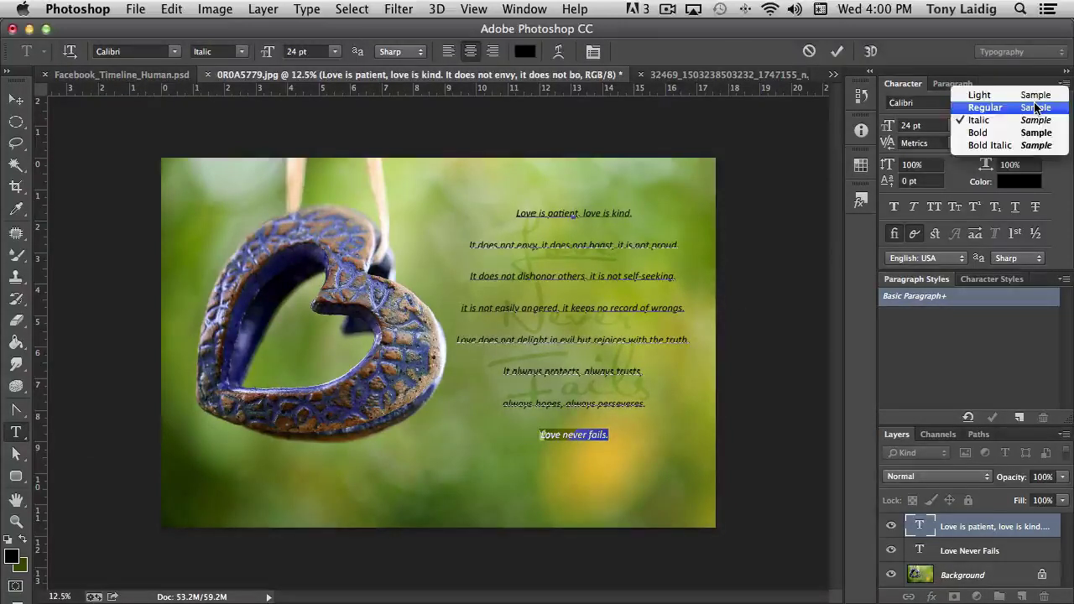
left_click(995, 146)
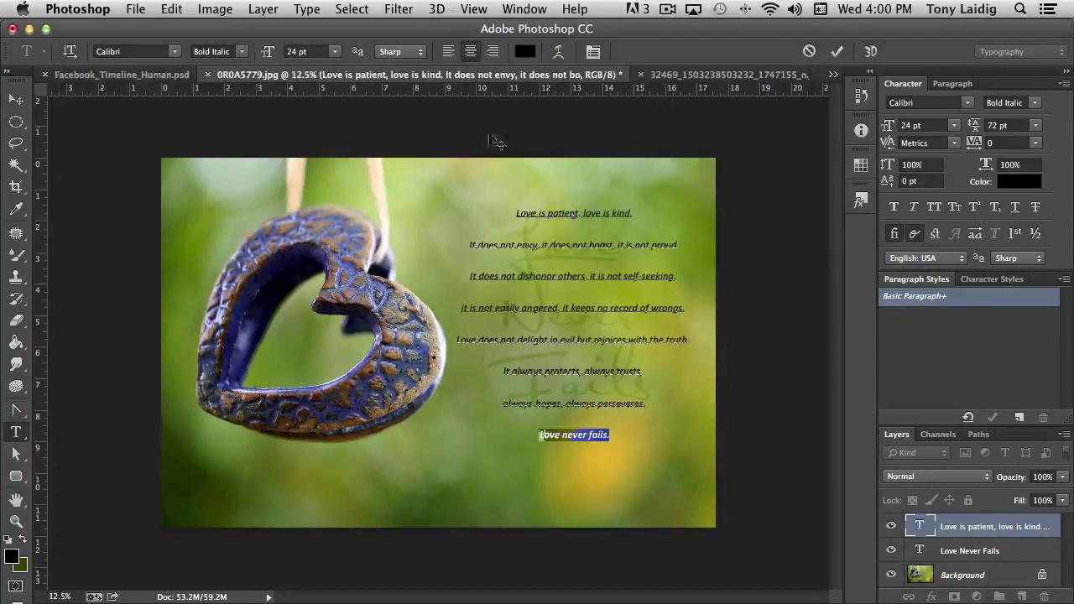
left_click(522, 57)
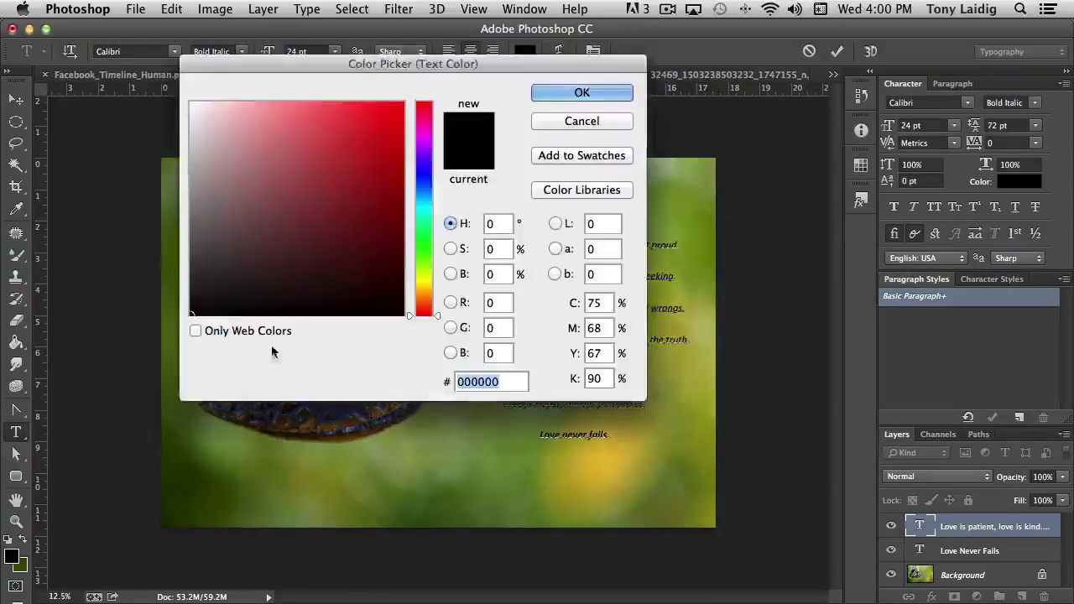
left_click(219, 483)
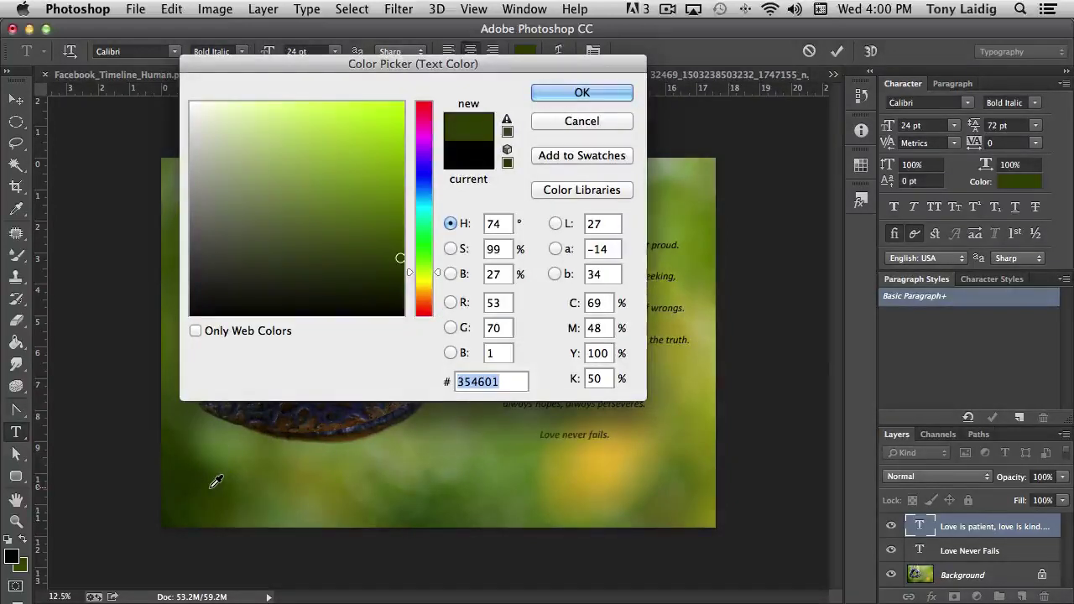
left_click(588, 93)
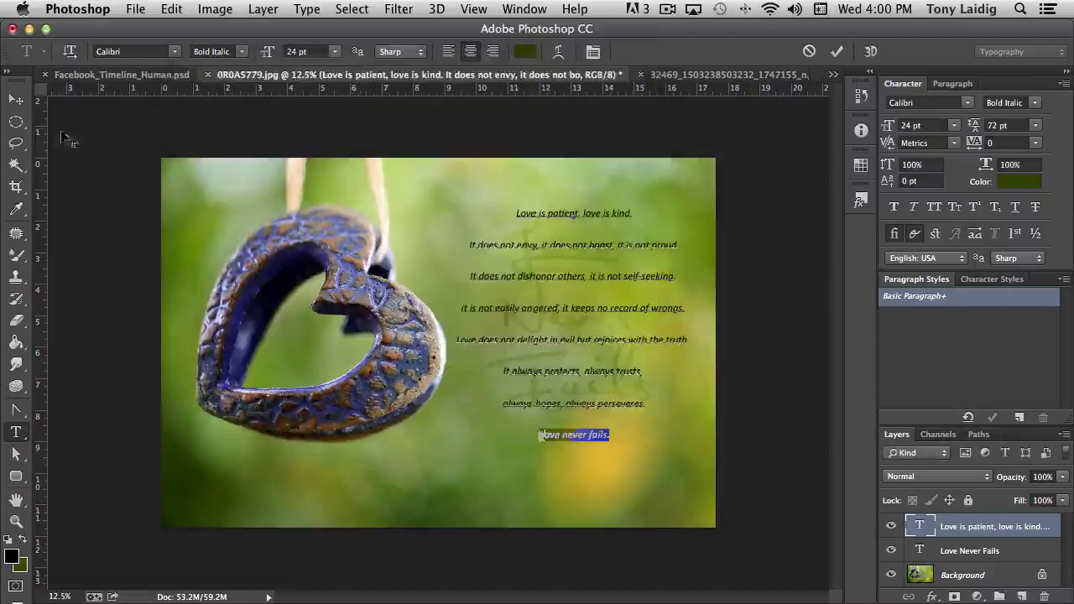
left_click(15, 101)
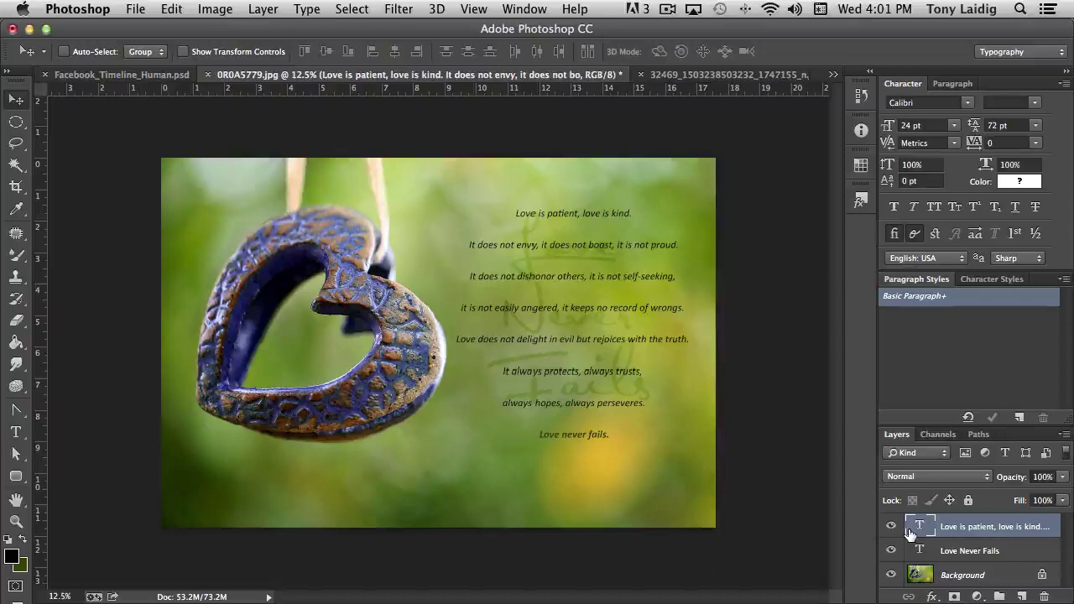
Step: Draw a rounded rectangle over the verses above the Background layer with 174 px corner radii
left_click(972, 572)
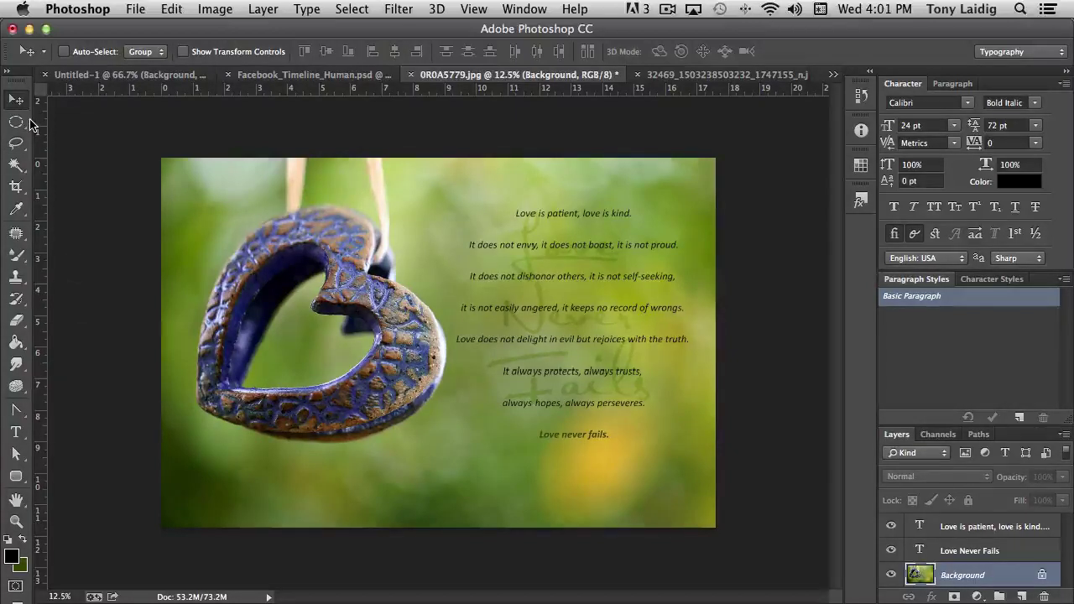
left_click(16, 475)
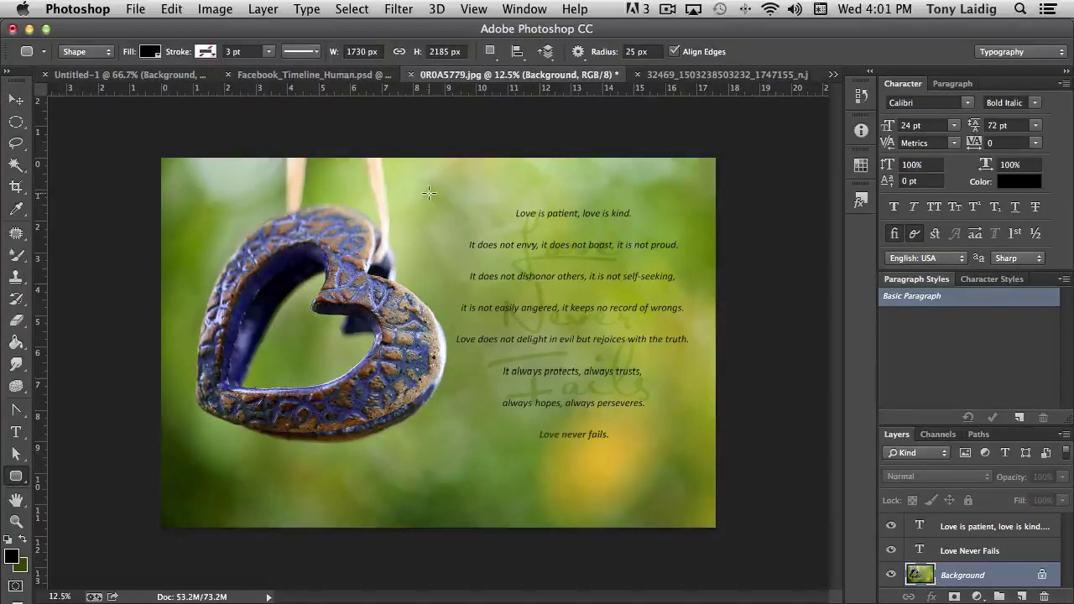
left_click_drag(429, 193, 693, 471)
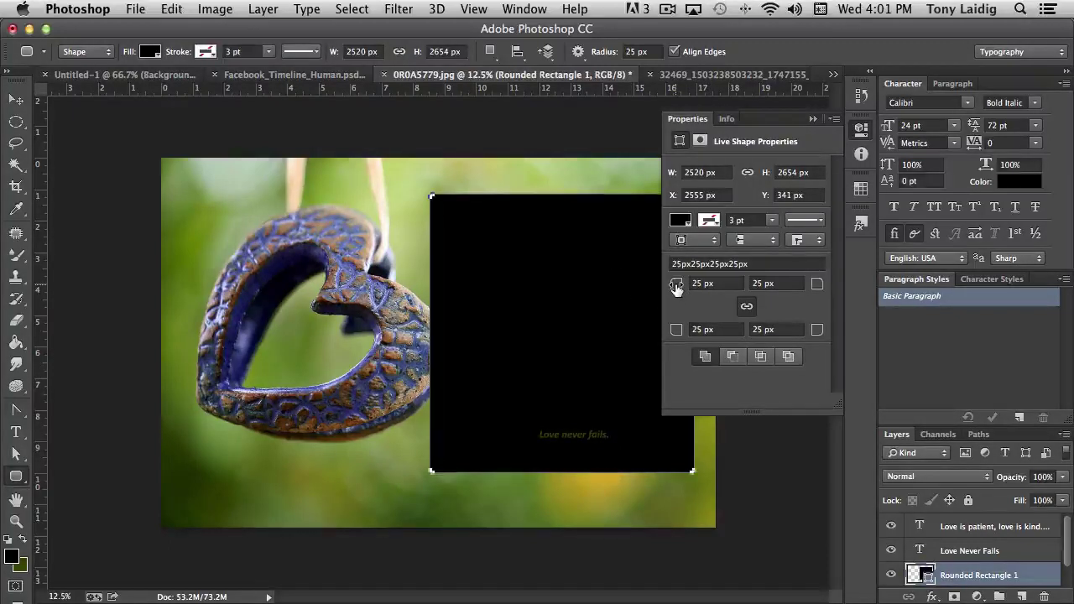
left_click_drag(677, 286, 779, 289)
left_click_drag(676, 287, 698, 290)
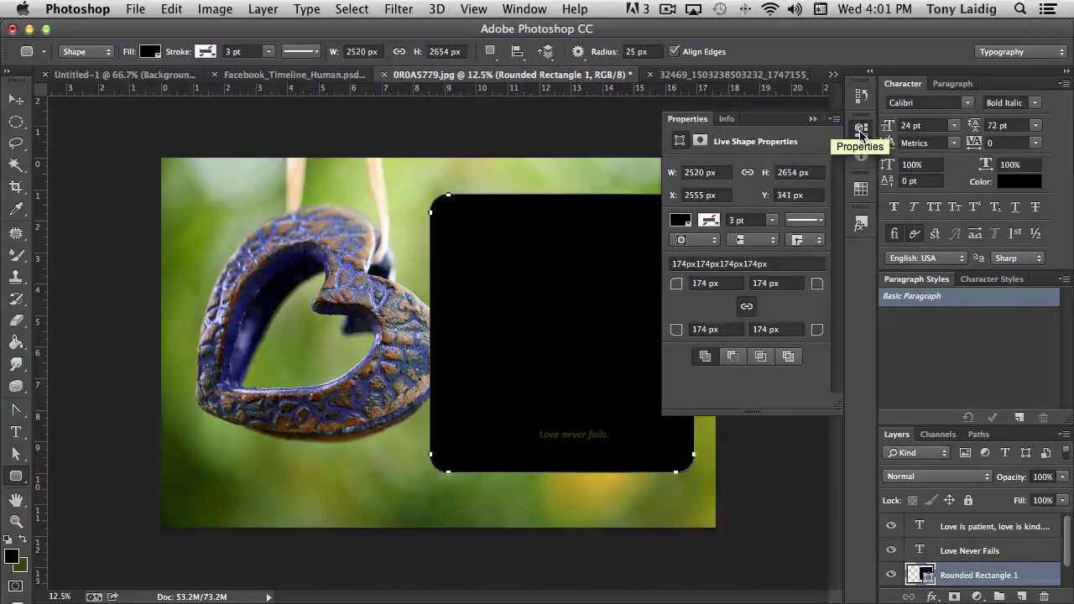
left_click(679, 219)
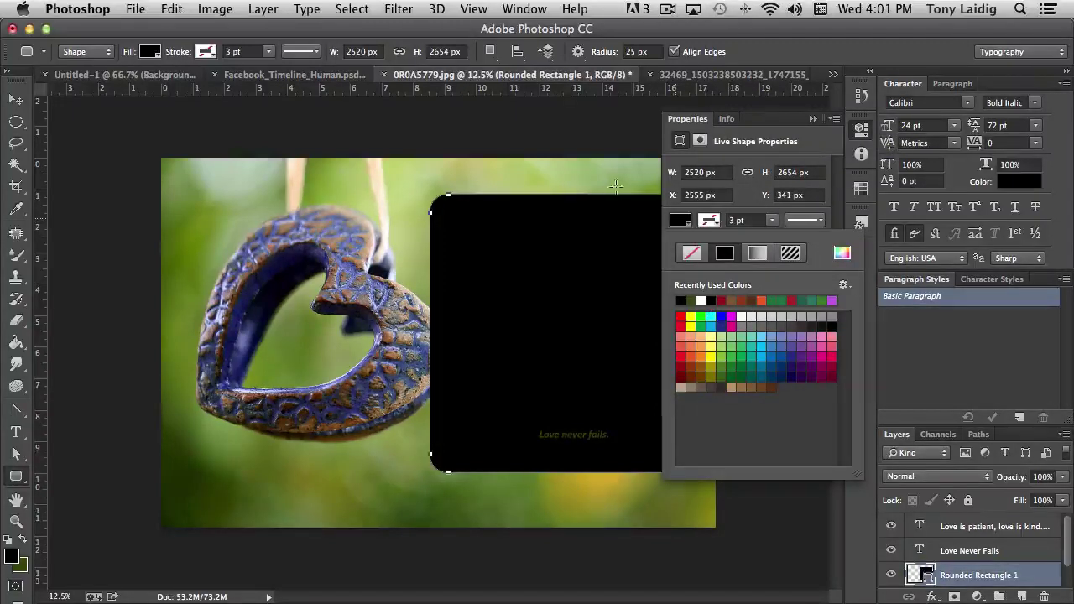
Step: Dismiss the rounded rectangle dialog and fill the shape with a preset yellow
left_click(462, 175)
left_click(461, 174)
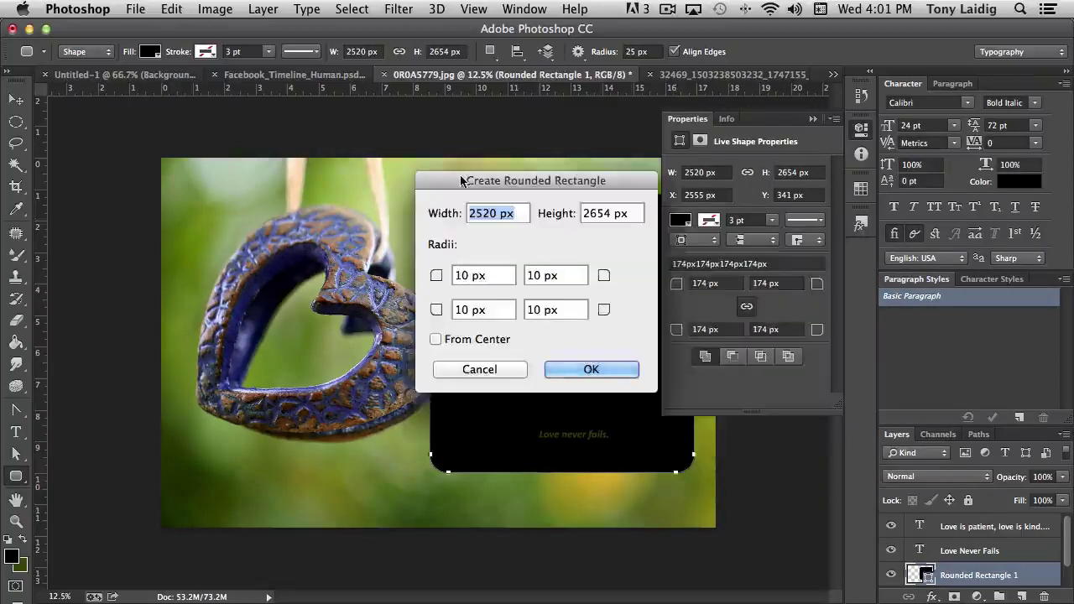
left_click(479, 366)
left_click(680, 221)
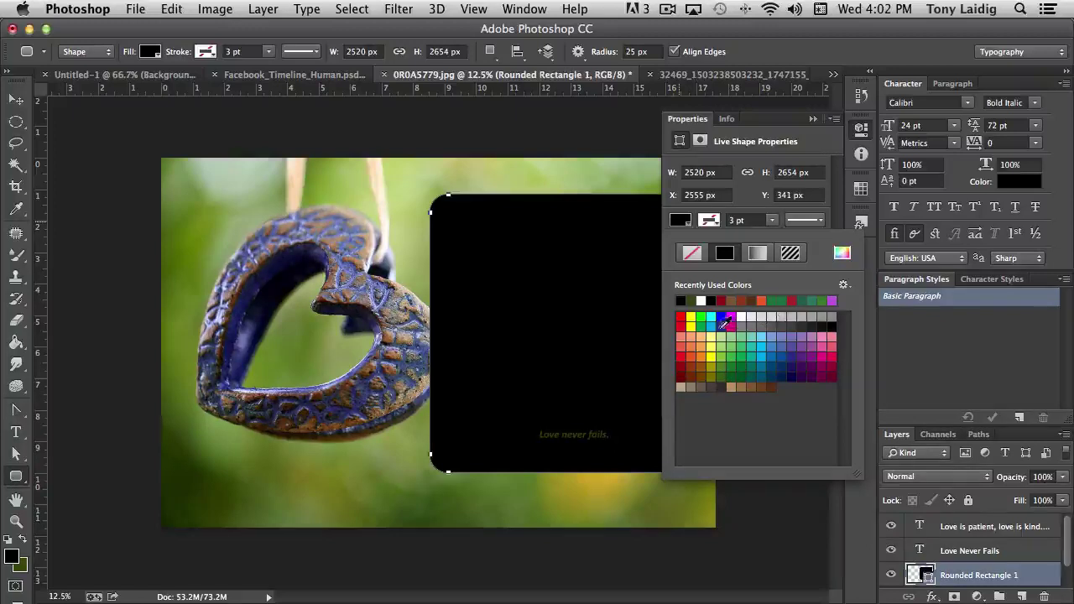
left_click(691, 317)
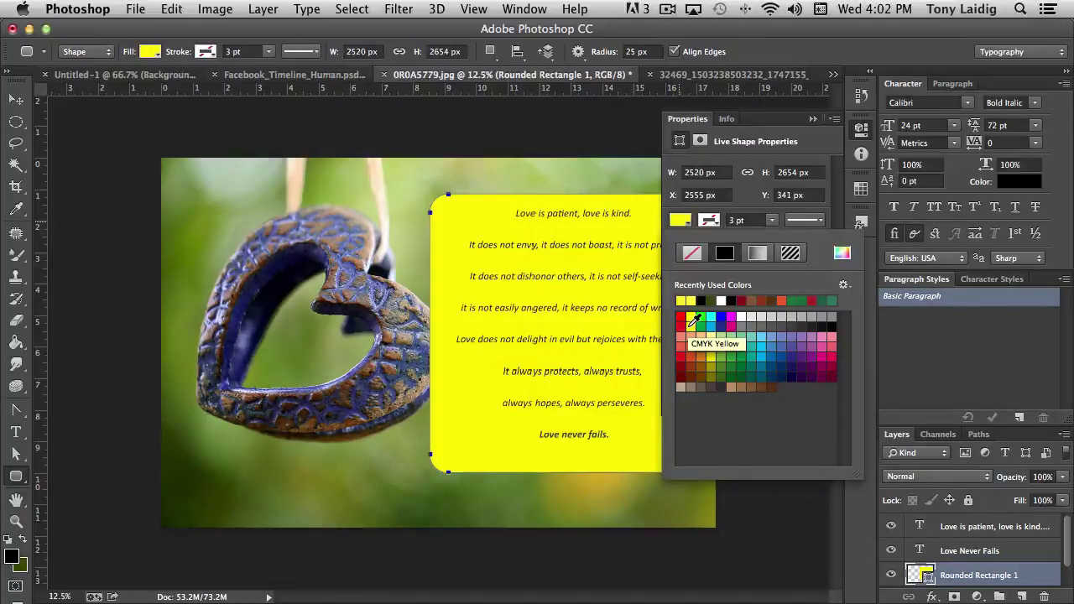
Step: Refine the rectangle's fill to pale yellow efd779 in the Color Picker
left_click(842, 253)
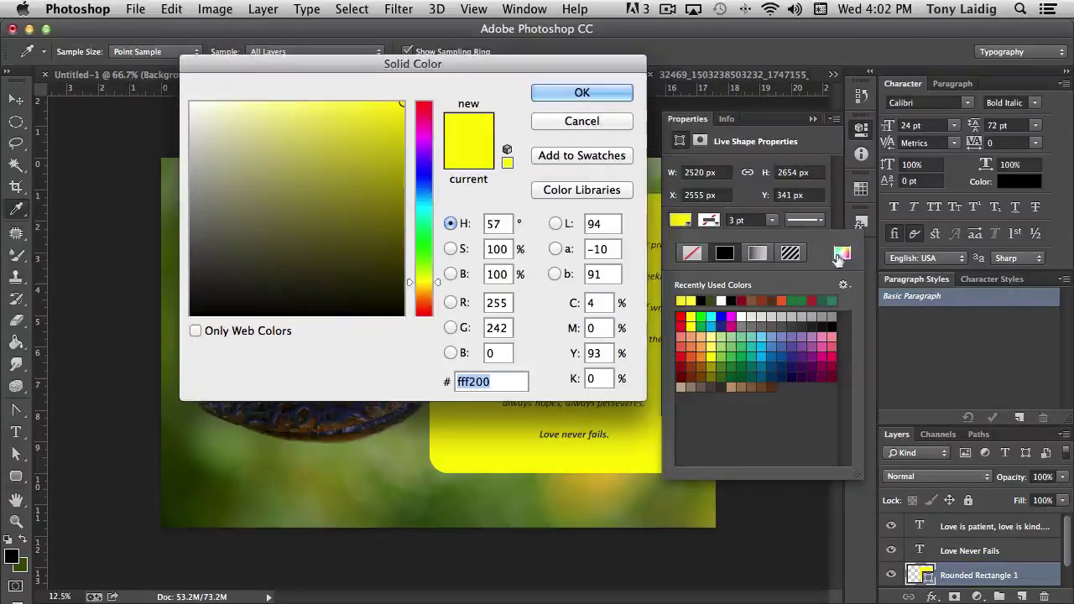
left_click(396, 440)
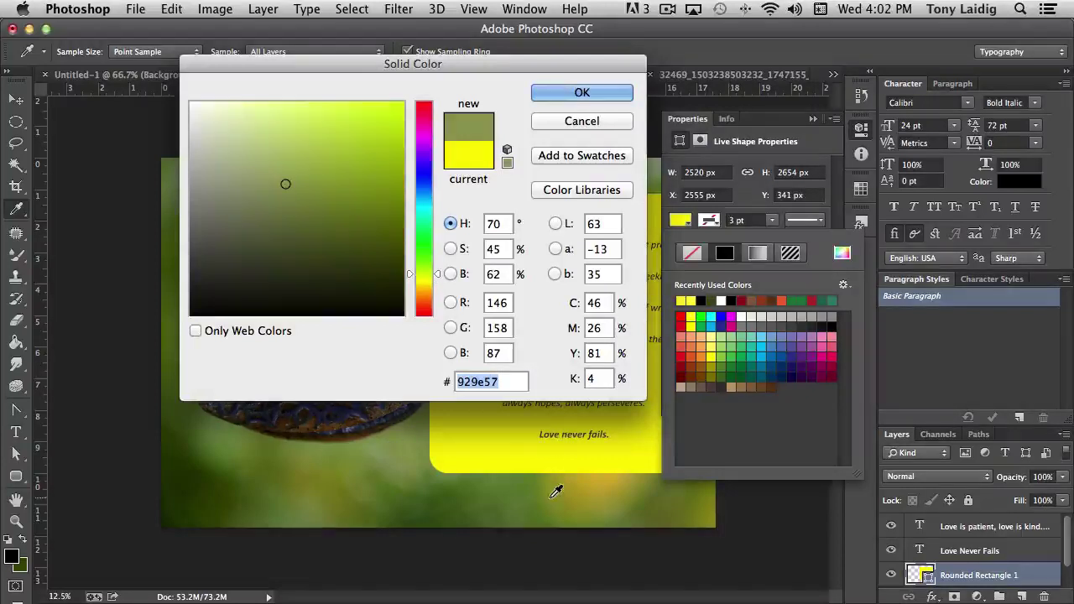
left_click(598, 483)
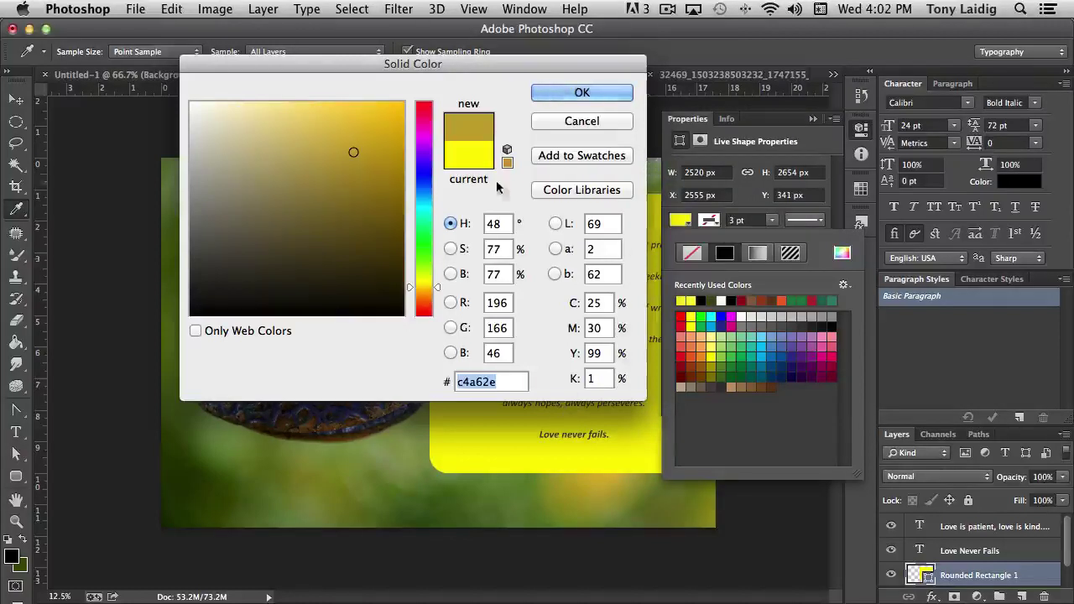
left_click(295, 115)
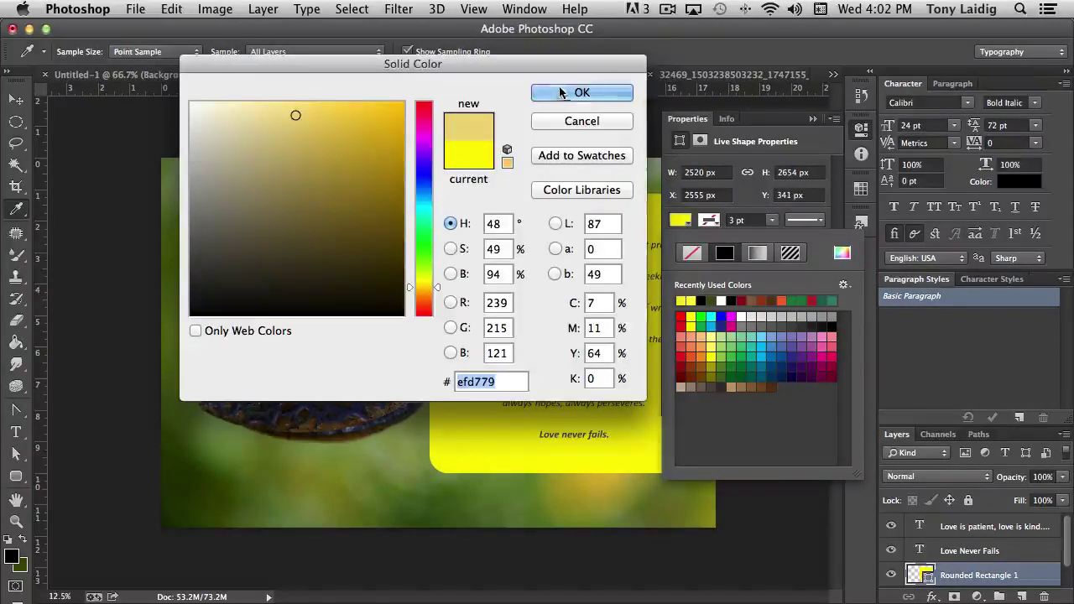
key("Return")
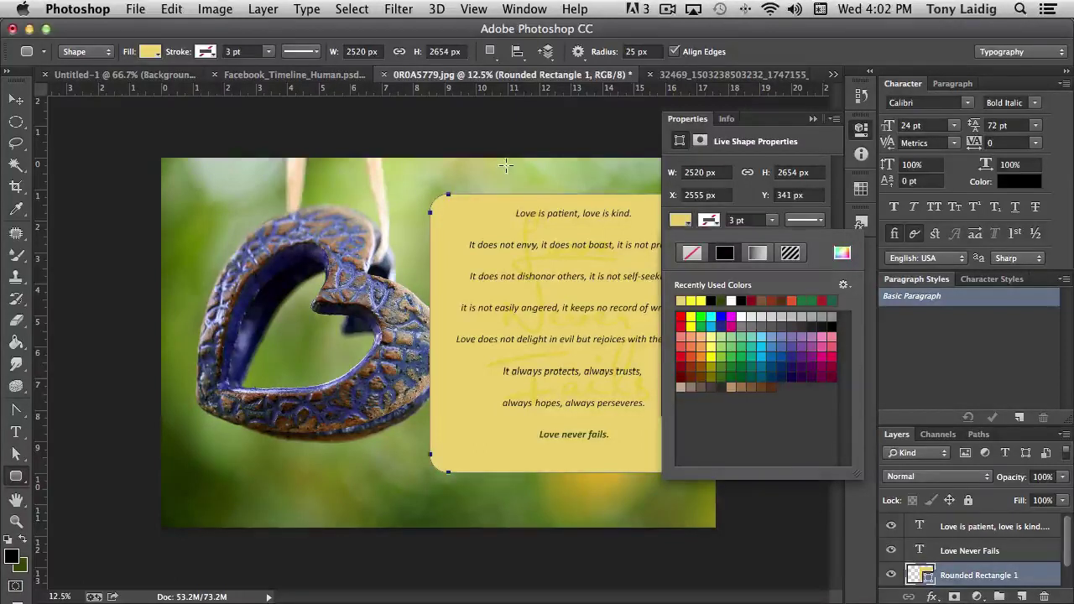
Step: Lower the Rounded Rectangle 1 layer opacity to 40%
left_click(859, 130)
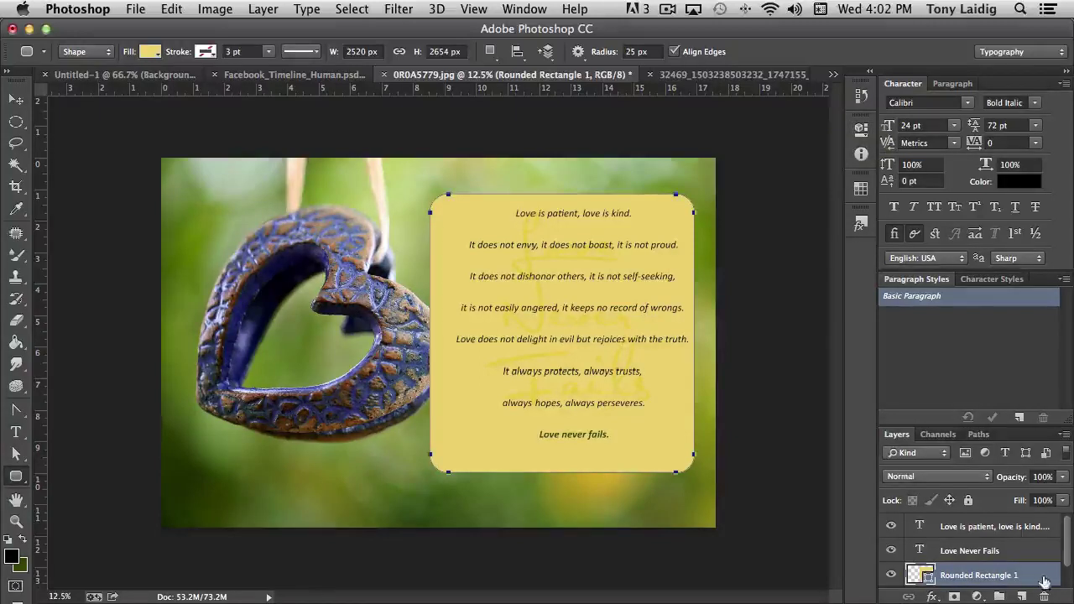
scroll(999, 565, "down", 1)
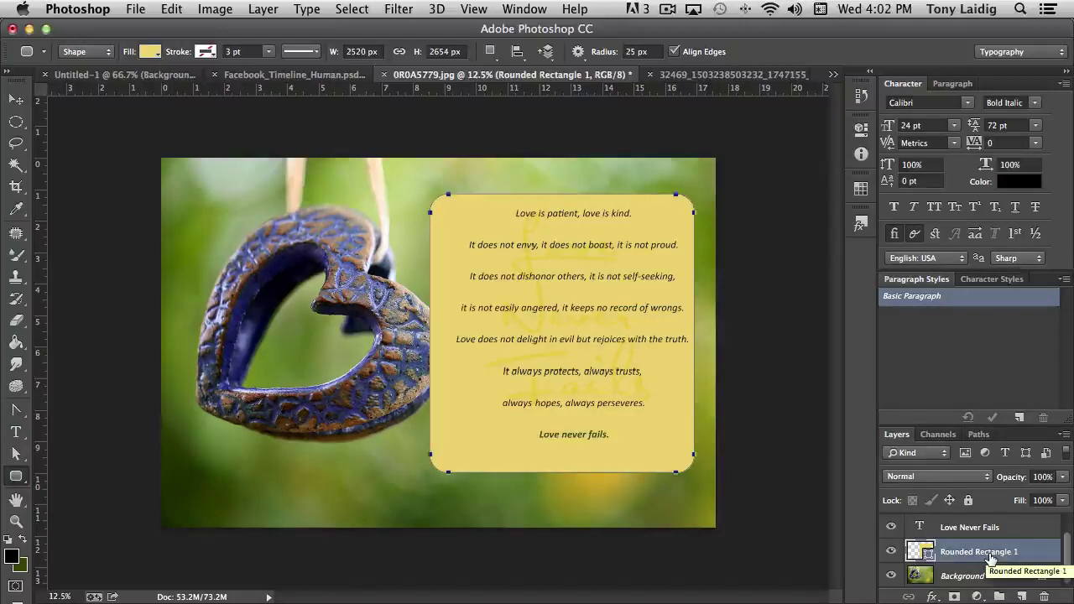
left_click(1064, 477)
left_click_drag(1066, 499, 1016, 501)
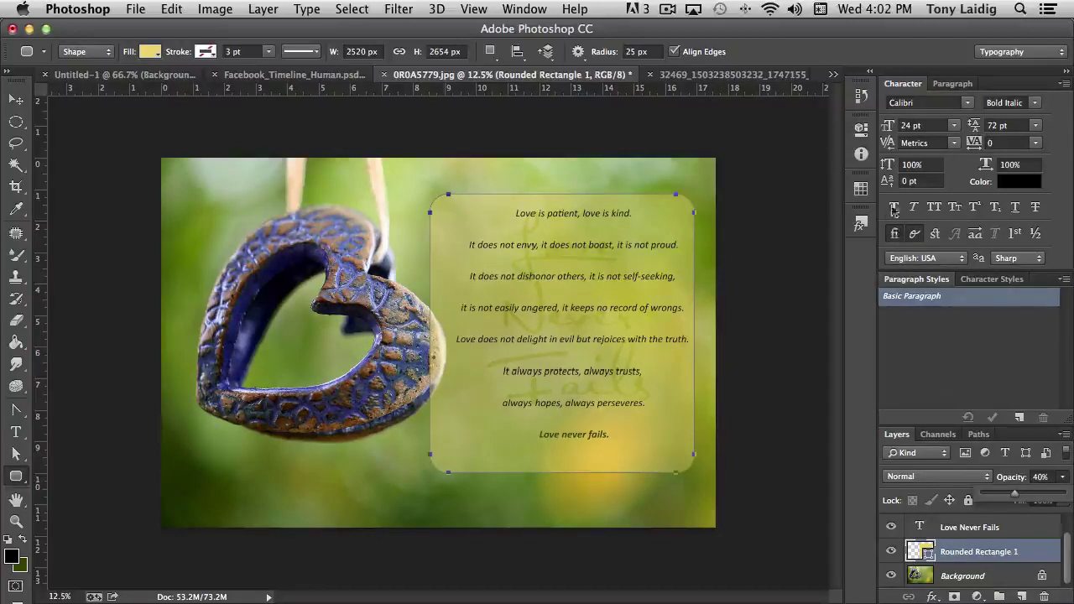
Step: Set the rectangle's width to 3000 px, then narrow it to 2700 px
left_click(861, 129)
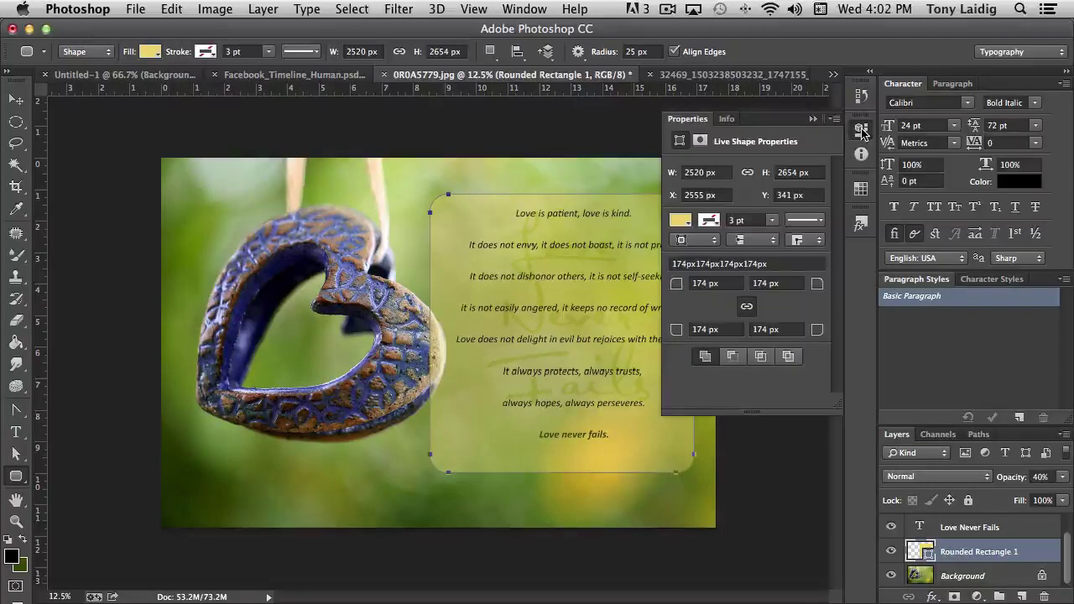
left_click(727, 171)
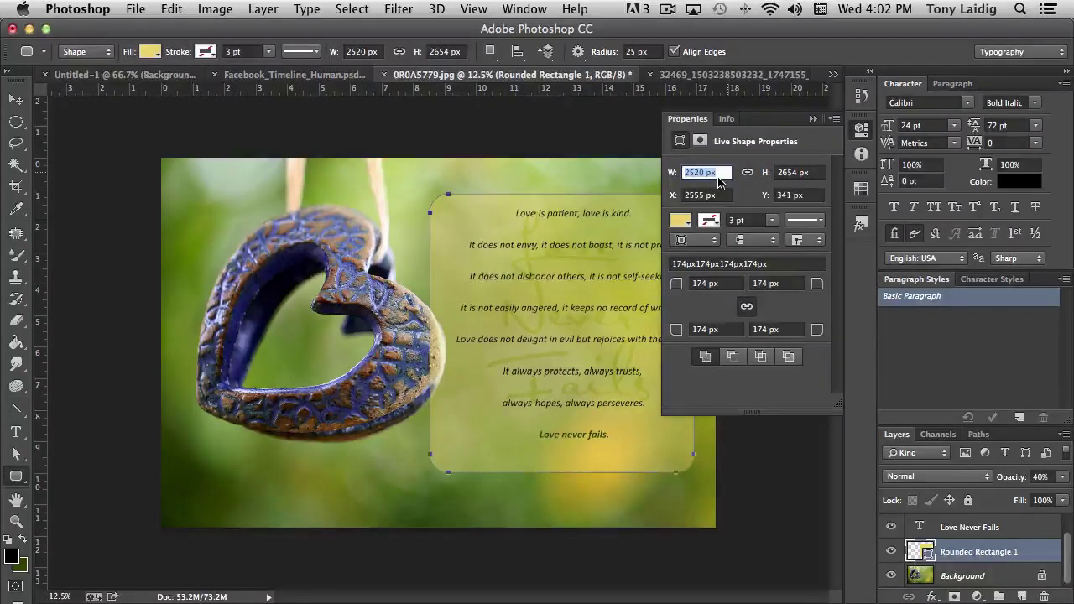
type("3000")
key("Return")
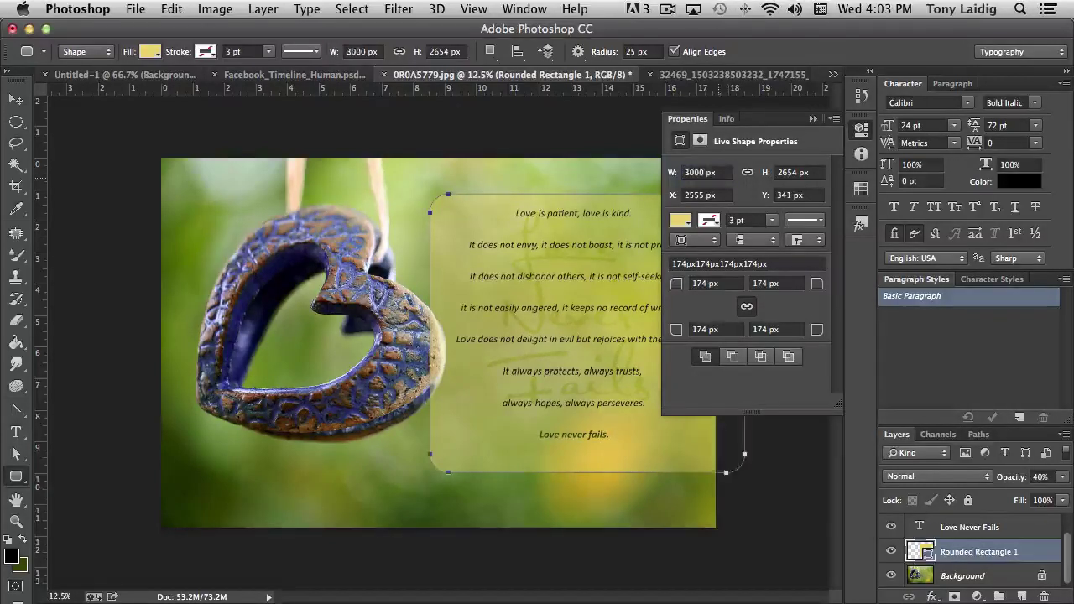
left_click(712, 172)
type("2700")
key("Return")
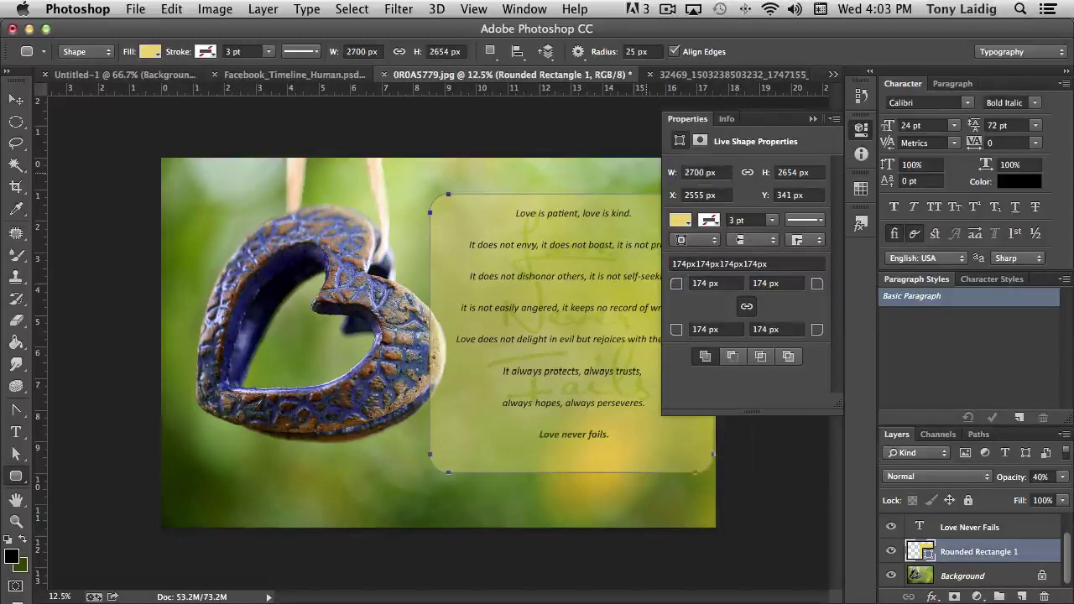
Step: Nudge the rounded panel left with the Move tool, three shift-steps left and one back right
left_click(861, 127)
left_click(16, 99)
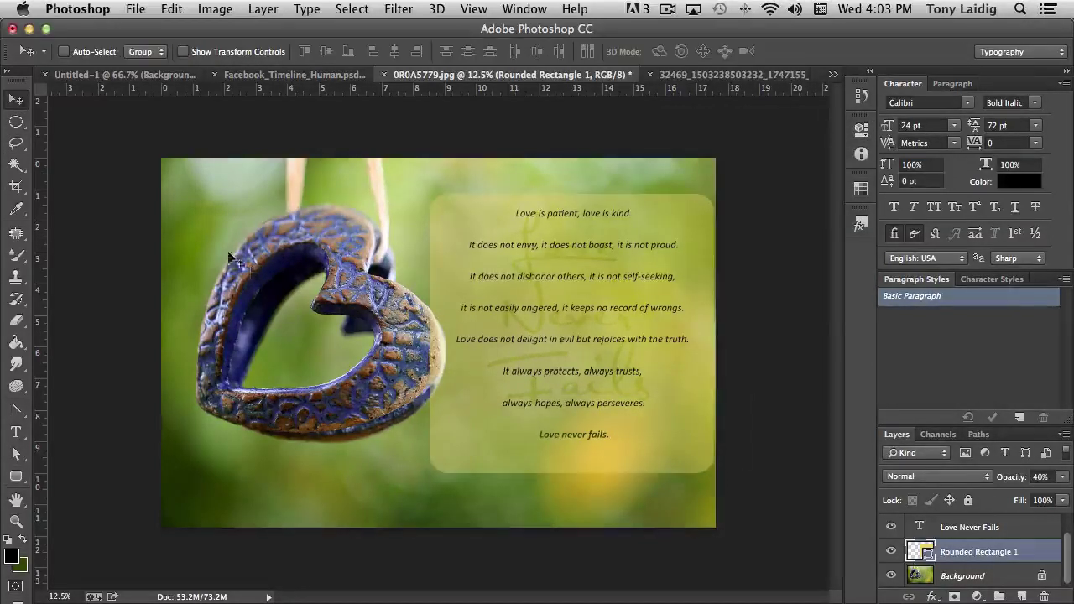
key("shift+Left")
key("shift+Left")
key("shift+Left")
key("shift+Left")
key("shift+Left")
key("shift+Left")
key("shift+Left")
key("shift+Left")
key("shift+Left")
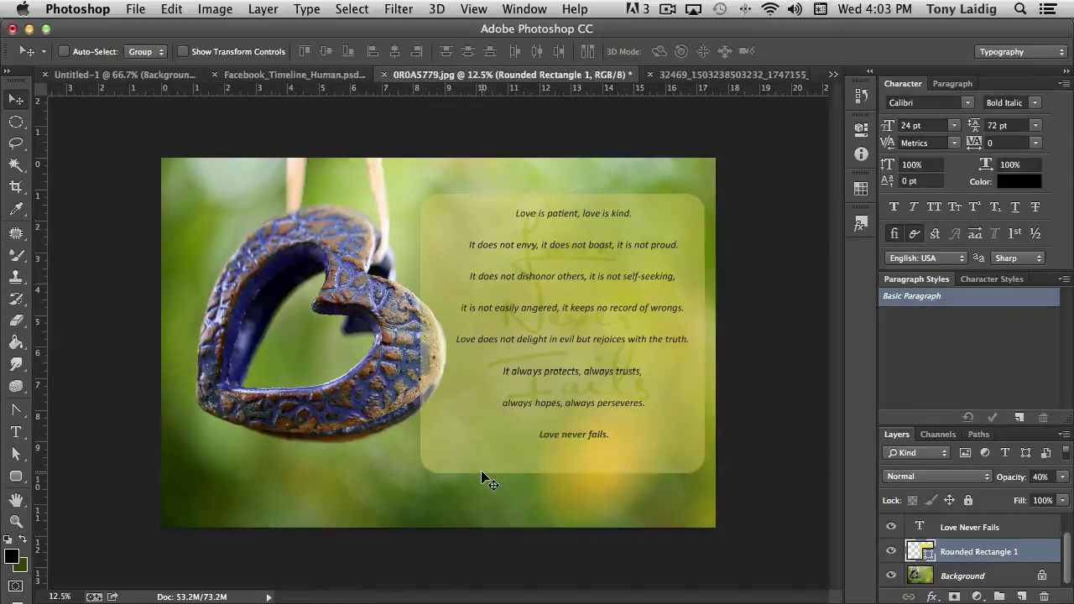
key("shift+Left")
key("shift+Left")
key("shift+Left")
key("shift+Left")
key("shift+Left")
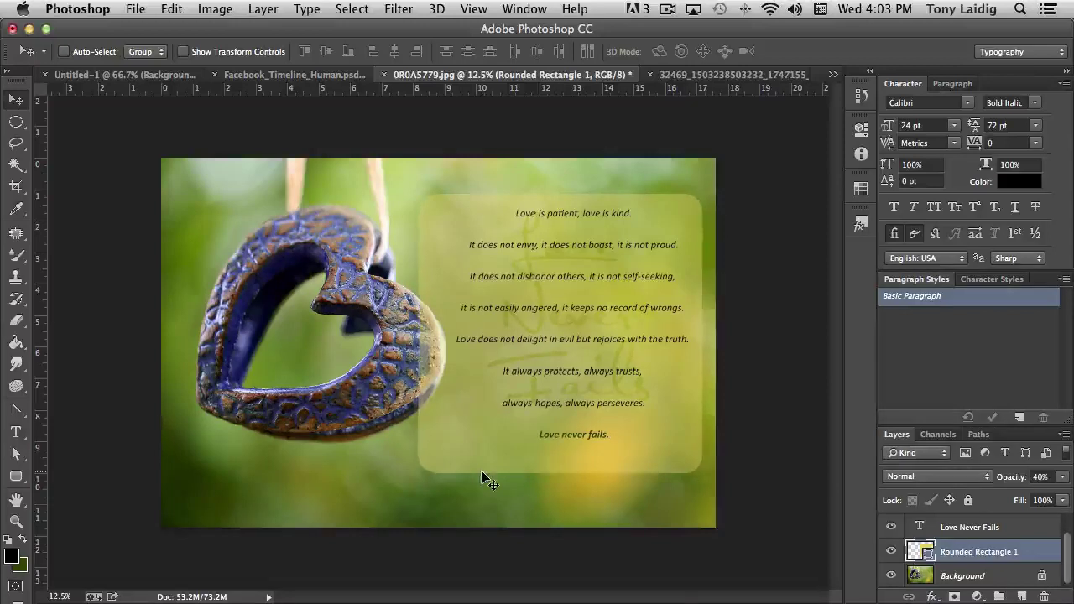
key("shift+Left")
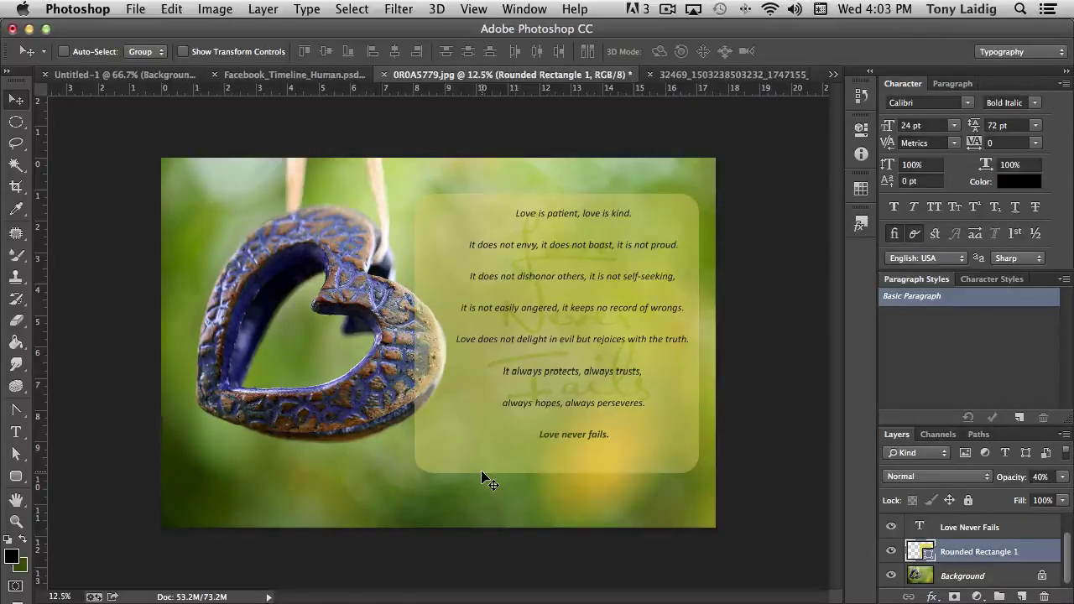
key("shift+Right")
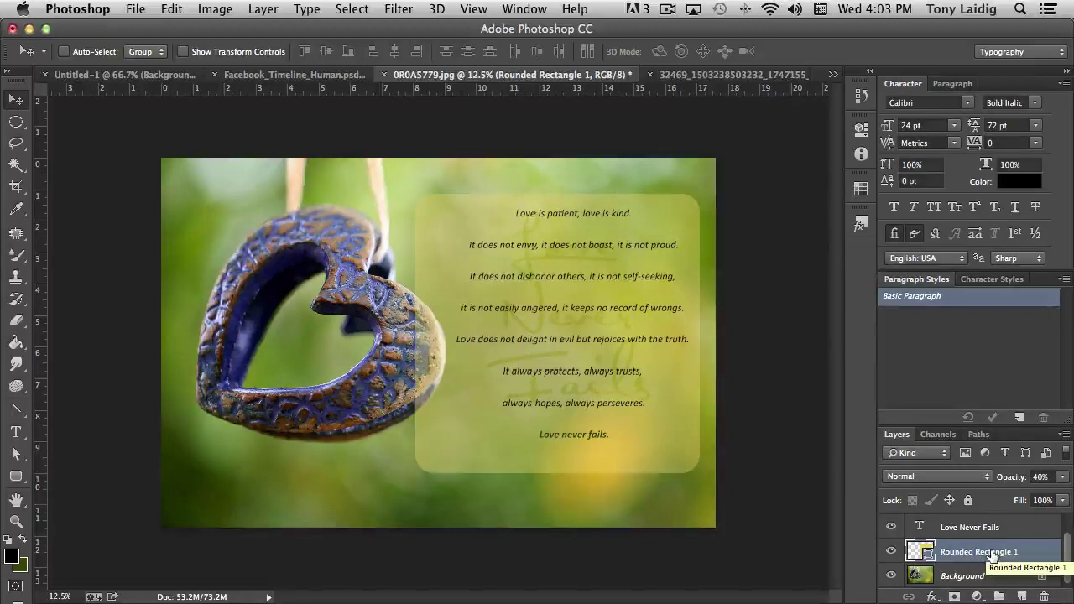
mouse_move(920, 587)
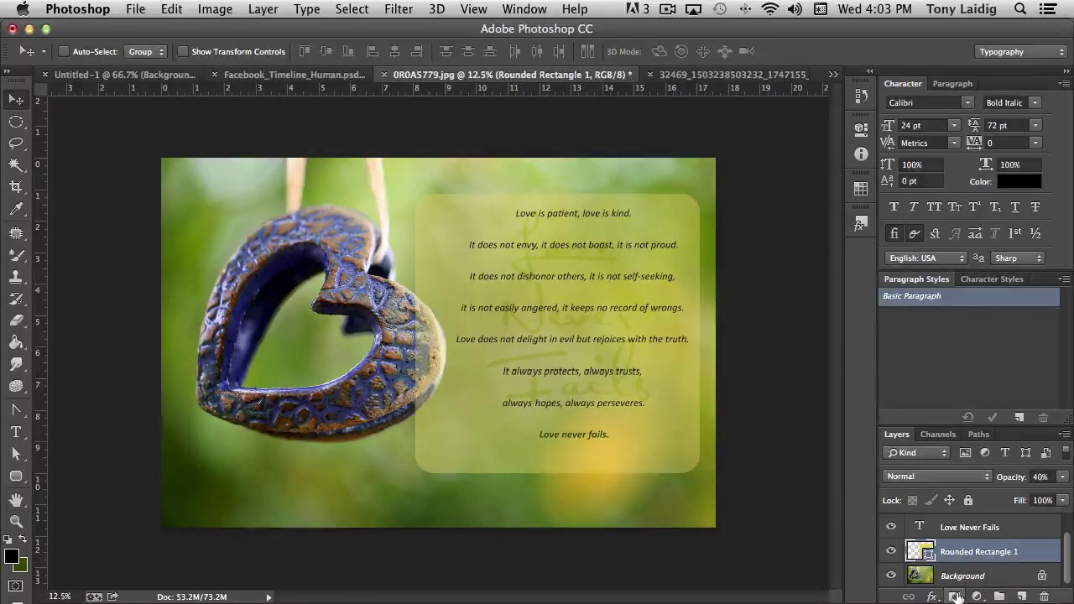
Step: Add a layer mask to the rounded panel layer and select the Brush Tool
left_click(955, 596)
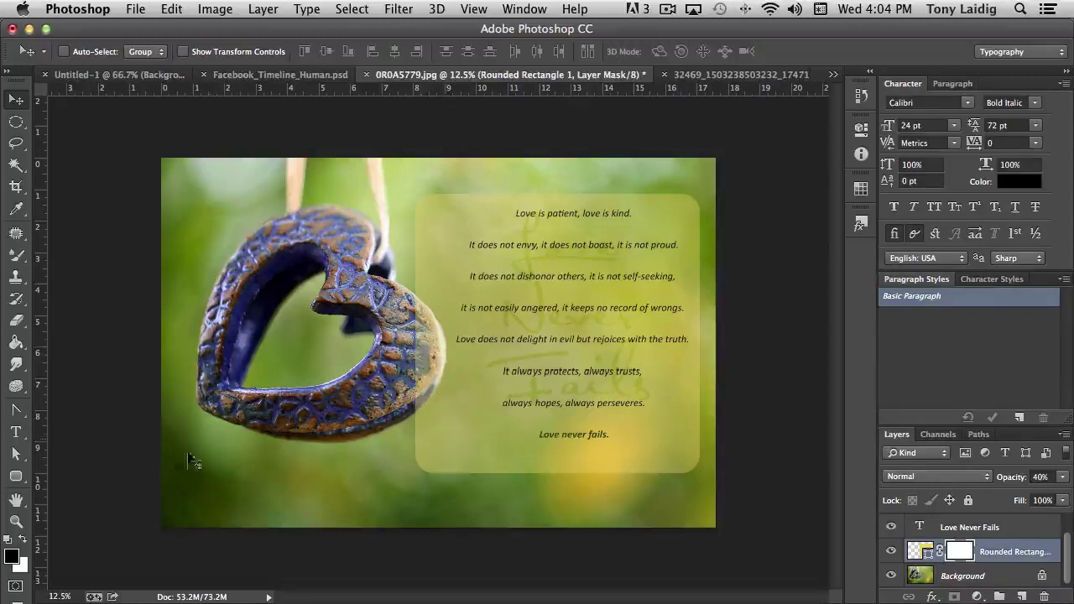
left_click(22, 261)
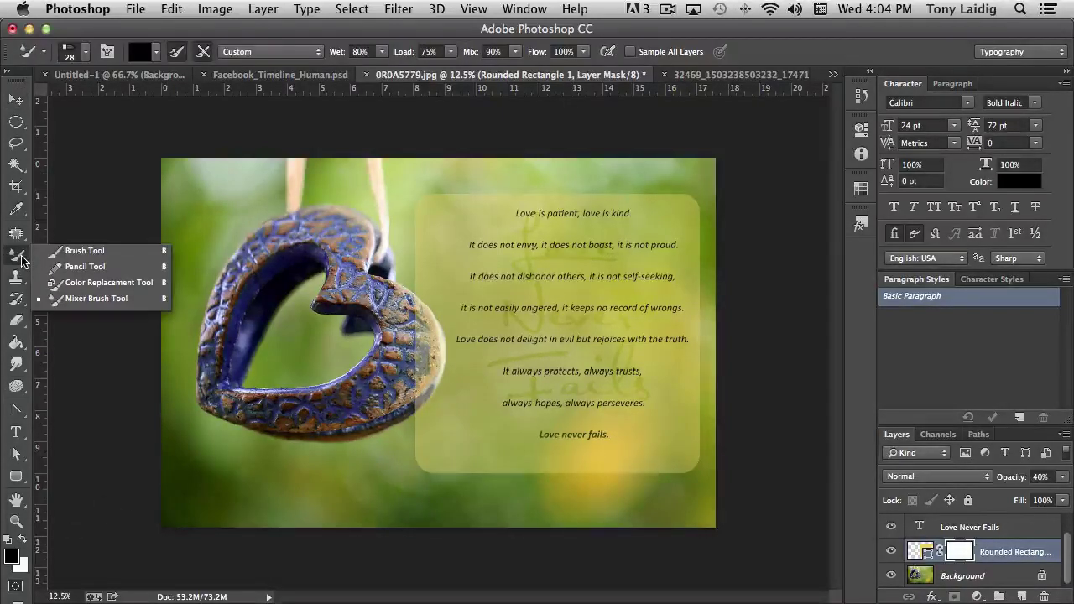
left_click(94, 253)
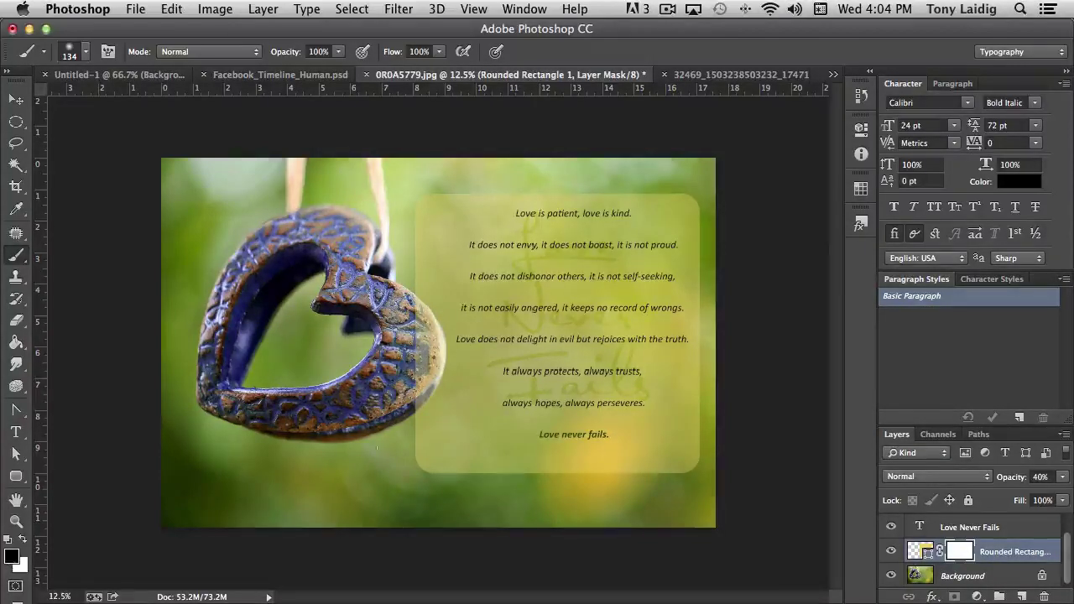
Step: Zoom to 25%, test a mask stroke and soft round brush, then undo back to adding the mask
key("super+equal")
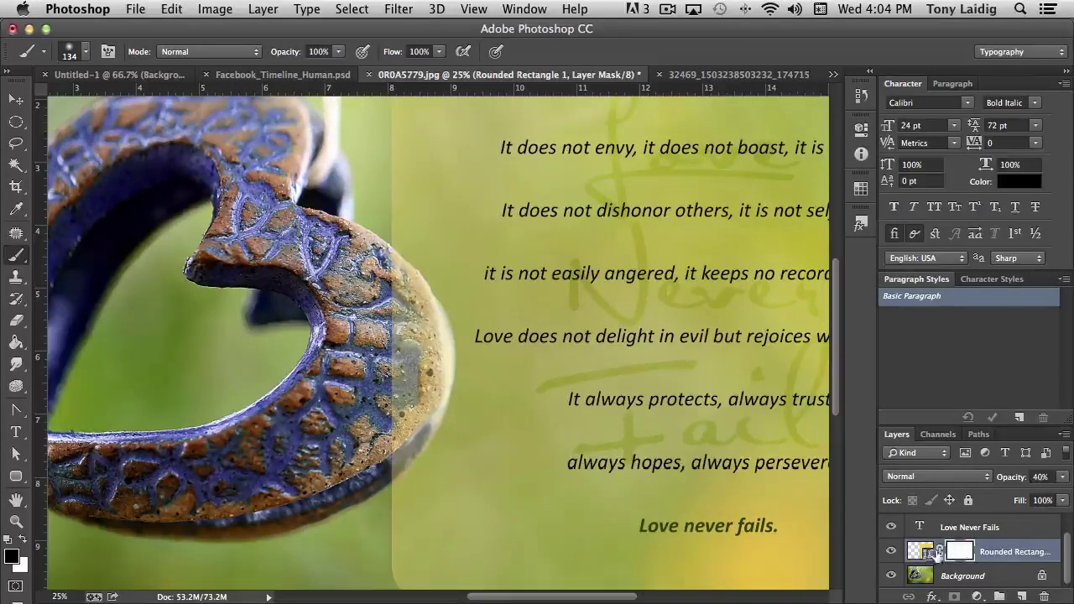
mouse_move(386, 267)
left_mouse_down()
mouse_move(413, 369)
mouse_move(394, 407)
mouse_move(421, 432)
mouse_move(384, 430)
left_mouse_up()
left_click(86, 53)
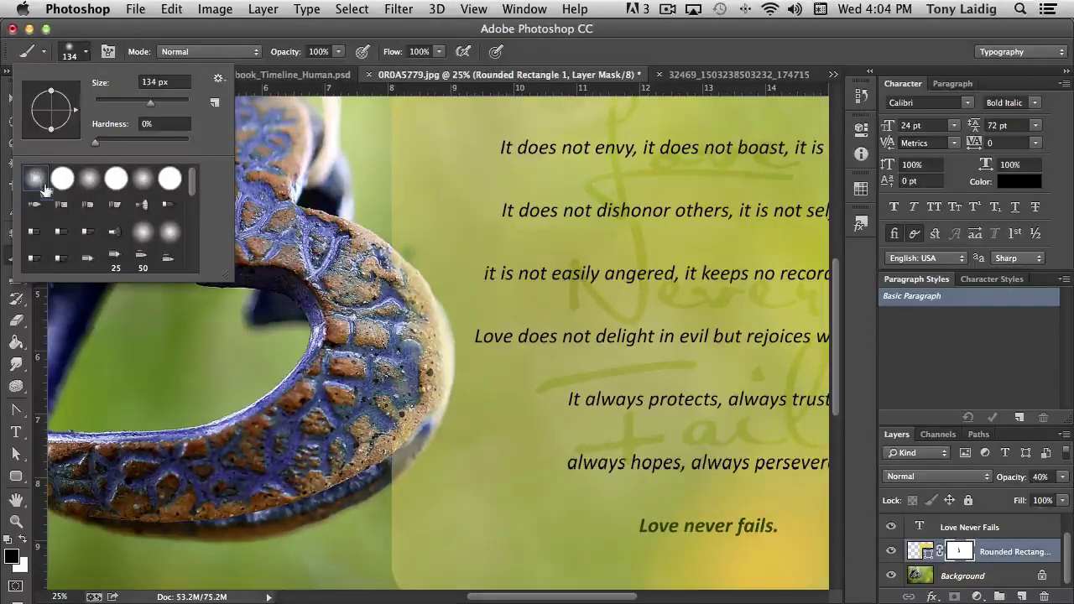
left_click(89, 179)
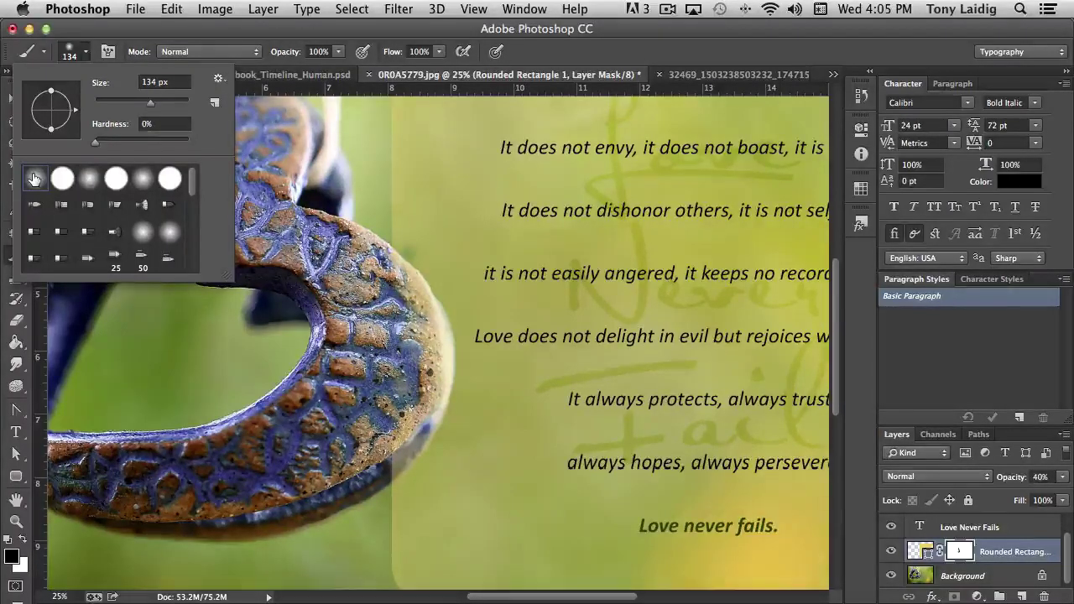
left_click(860, 98)
left_click(860, 99)
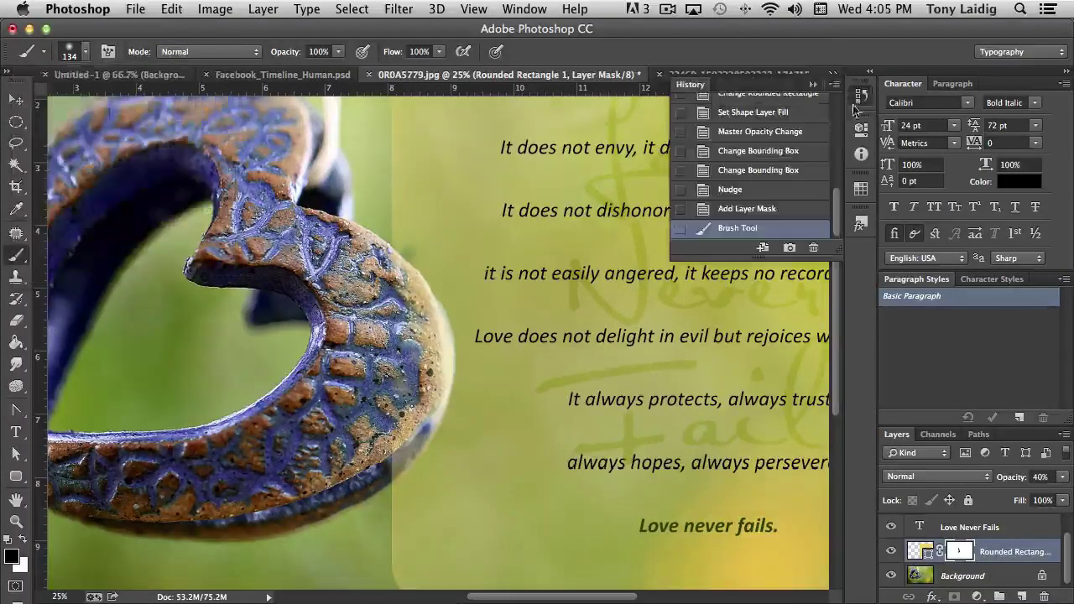
left_click(765, 209)
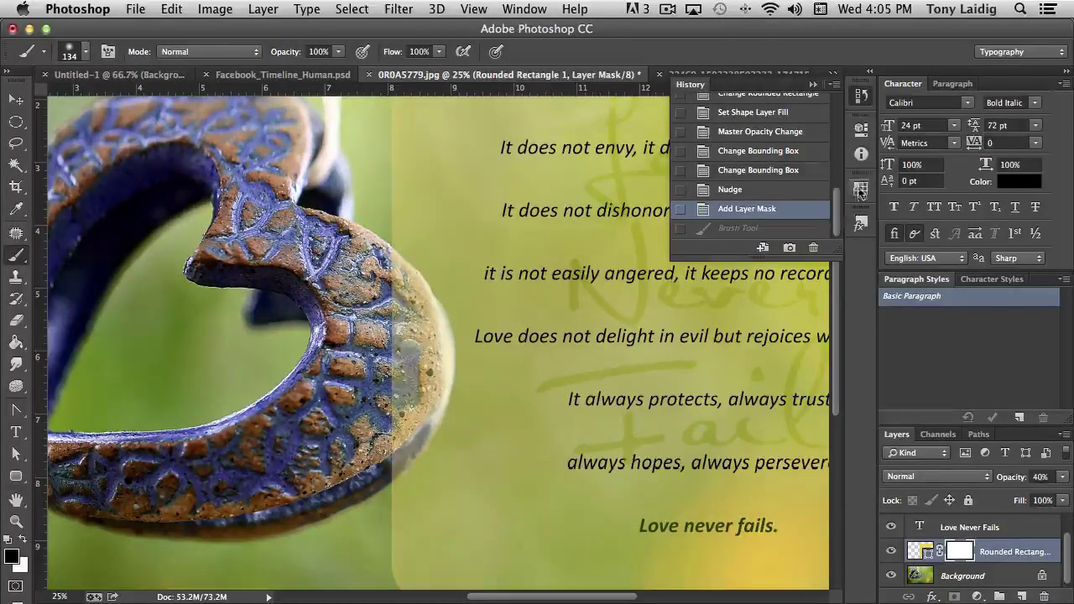
left_click(860, 97)
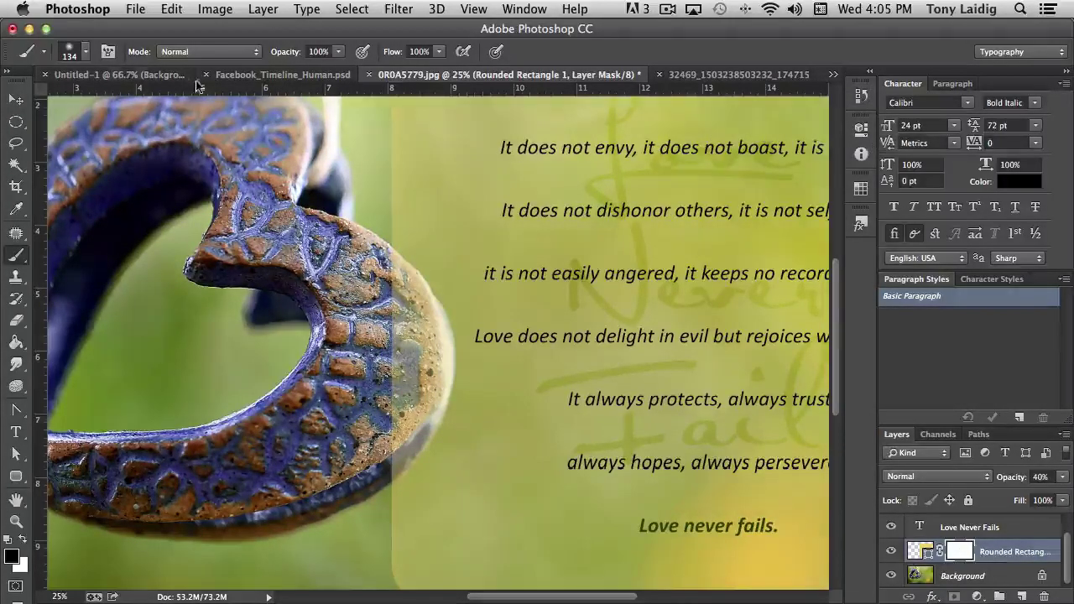
Step: With a softer round brush, paint black on the mask along the ring's right edge
left_click(80, 53)
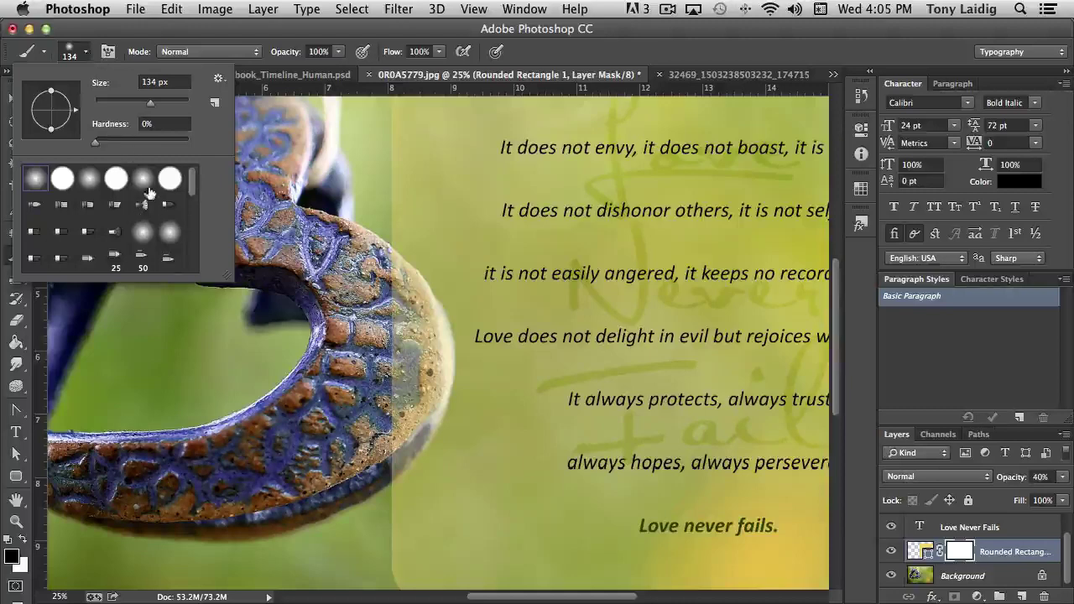
left_click(145, 184)
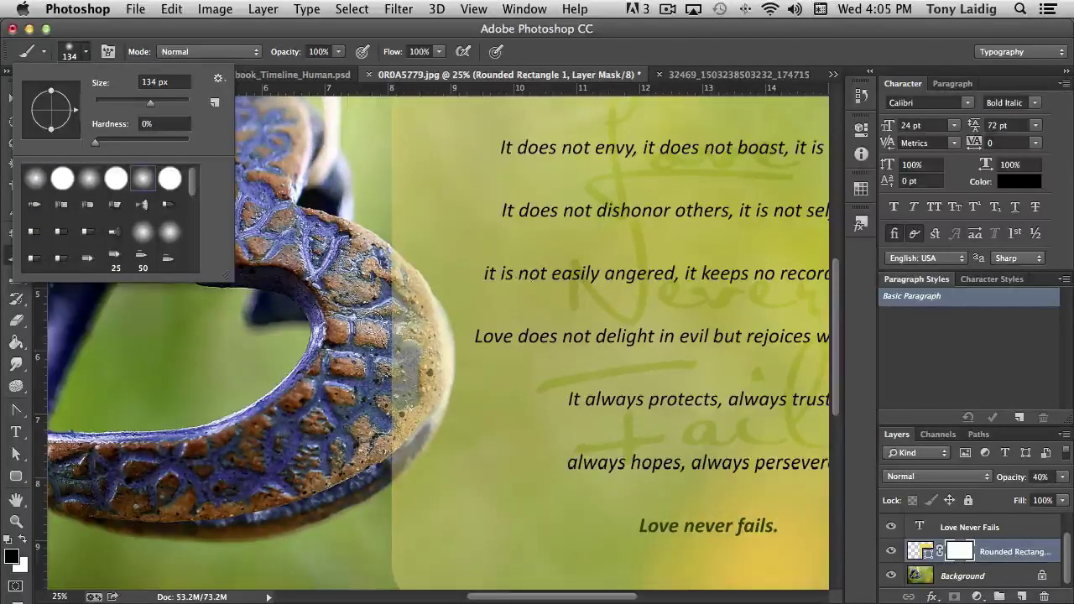
left_click(374, 314)
left_click(398, 351)
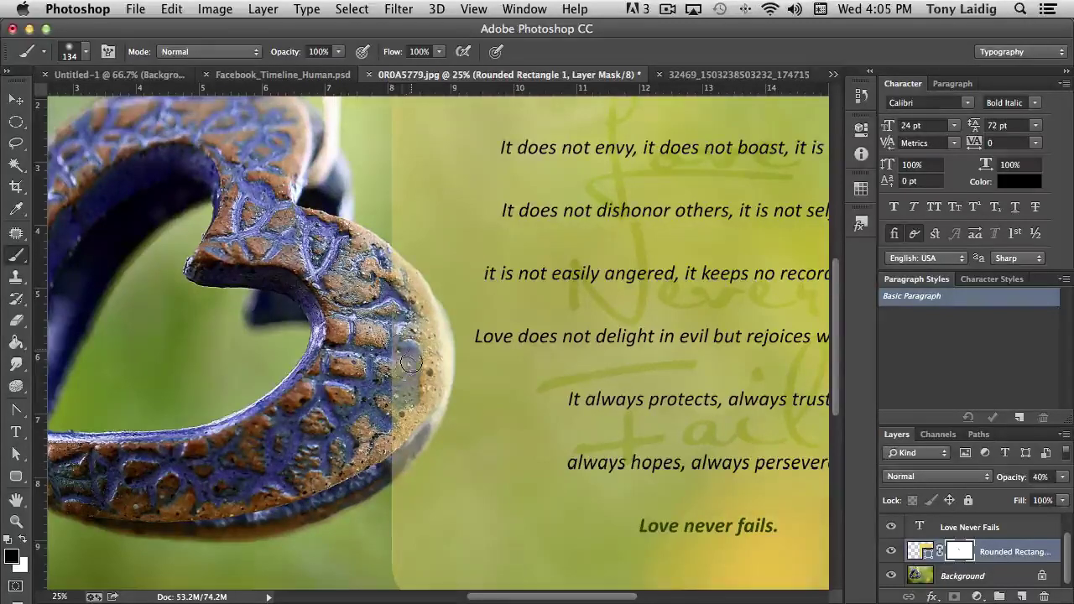
mouse_move(398, 353)
left_mouse_down()
mouse_move(382, 435)
mouse_move(410, 410)
mouse_move(386, 465)
left_mouse_up()
mouse_move(416, 407)
left_mouse_down()
mouse_move(417, 352)
mouse_move(385, 269)
left_mouse_up()
left_click_drag(426, 374, 415, 410)
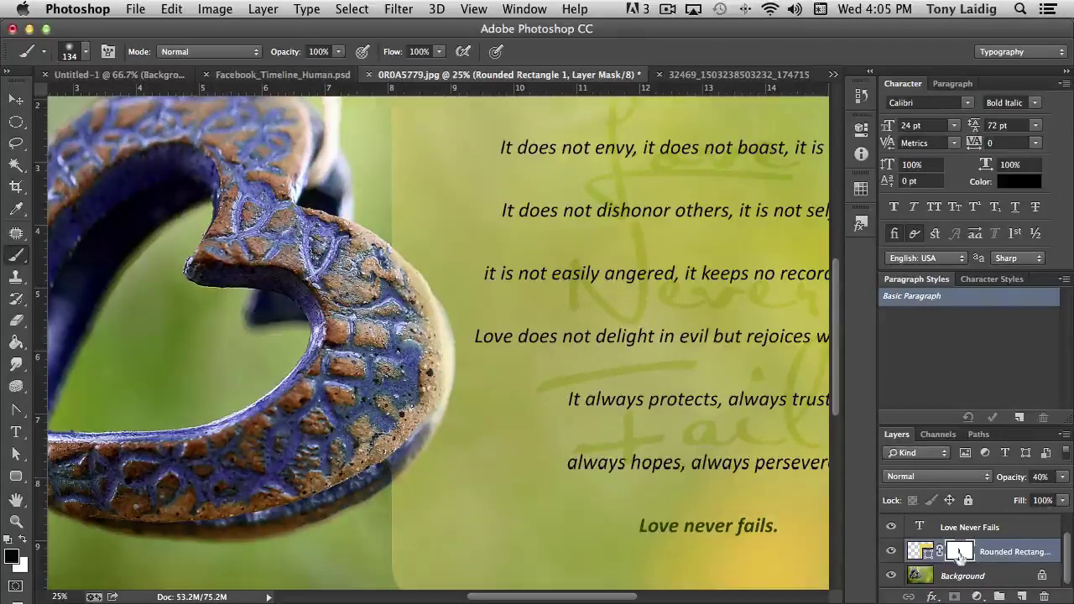
left_click(920, 551)
Step: Raise the panel opacity to 81% and paint black on its mask along the heart's right edge
left_click(1062, 477)
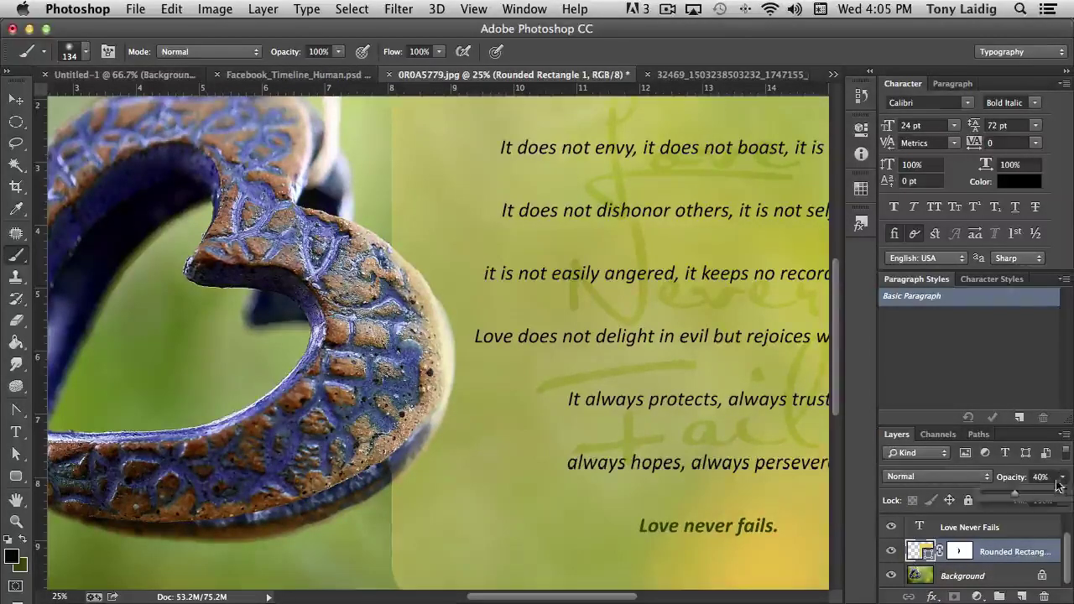
left_click_drag(1013, 493, 1048, 500)
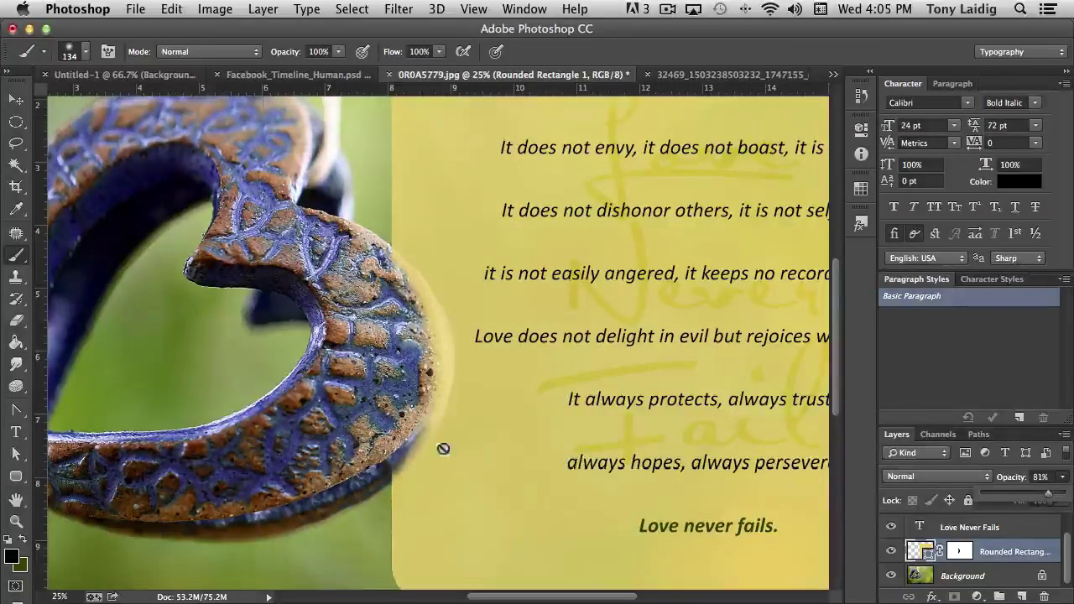
left_click(960, 552)
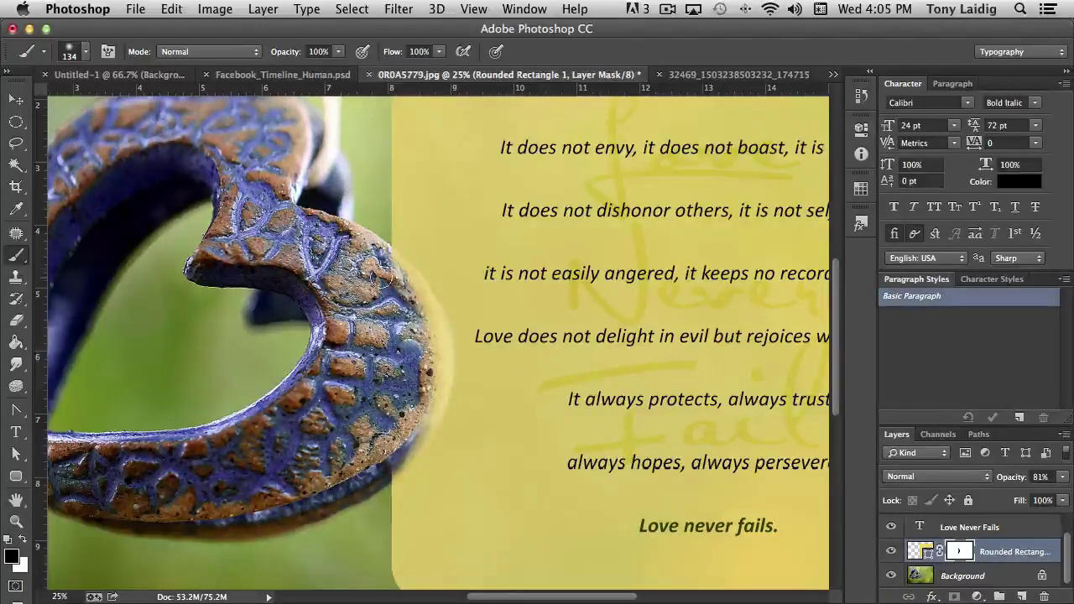
mouse_move(400, 277)
left_mouse_down()
mouse_move(434, 343)
mouse_move(435, 392)
mouse_move(421, 432)
mouse_move(379, 476)
left_mouse_up()
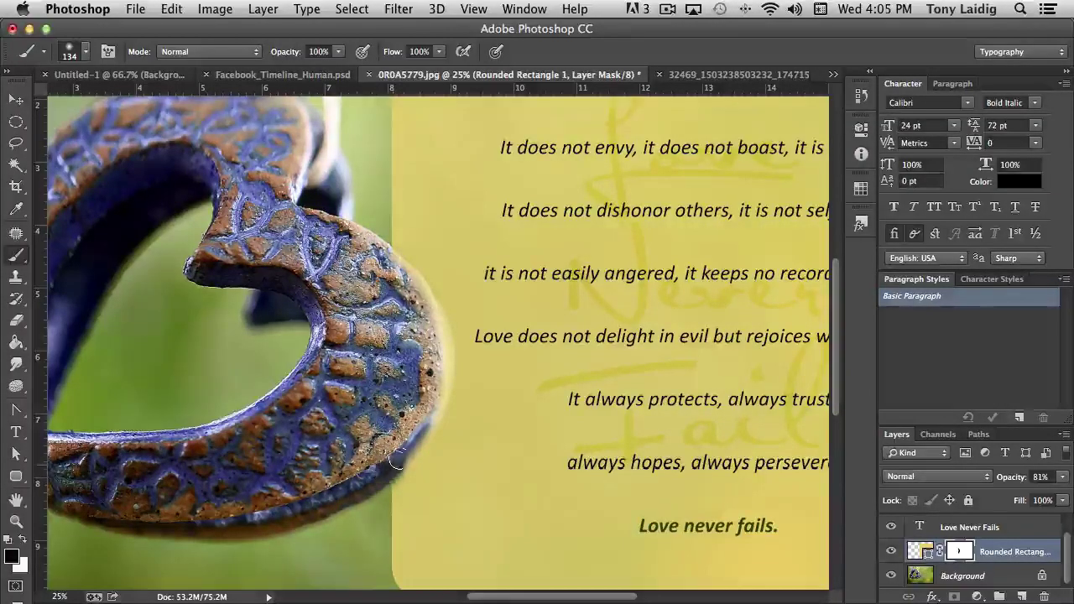
left_click_drag(403, 453, 435, 415)
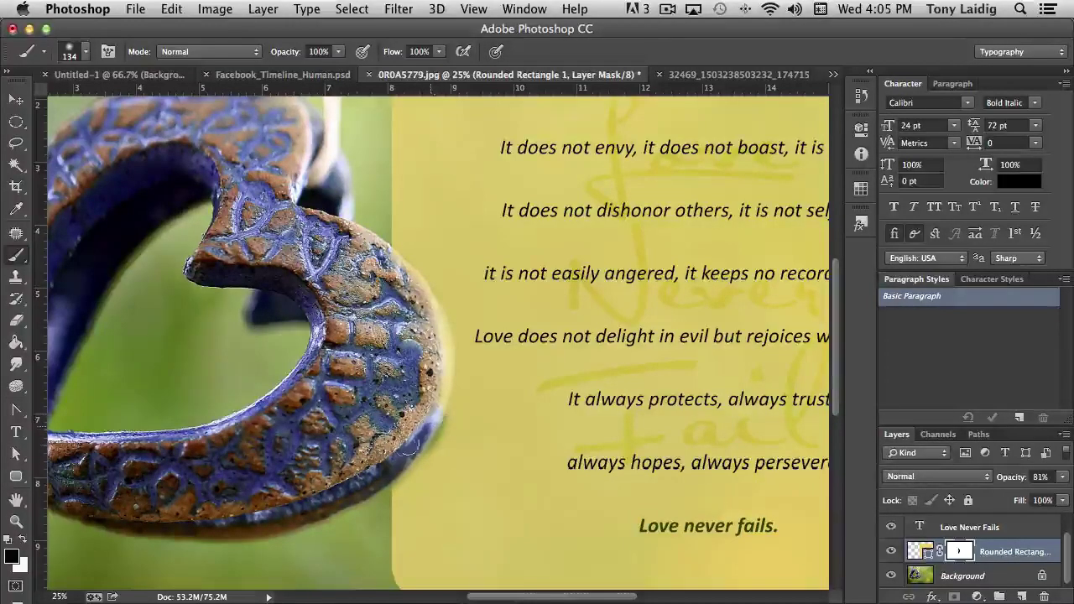
mouse_move(406, 449)
left_mouse_down()
mouse_move(424, 434)
mouse_move(446, 369)
mouse_move(422, 302)
mouse_move(369, 255)
mouse_move(445, 327)
mouse_move(424, 424)
mouse_move(376, 478)
mouse_move(376, 463)
left_mouse_up()
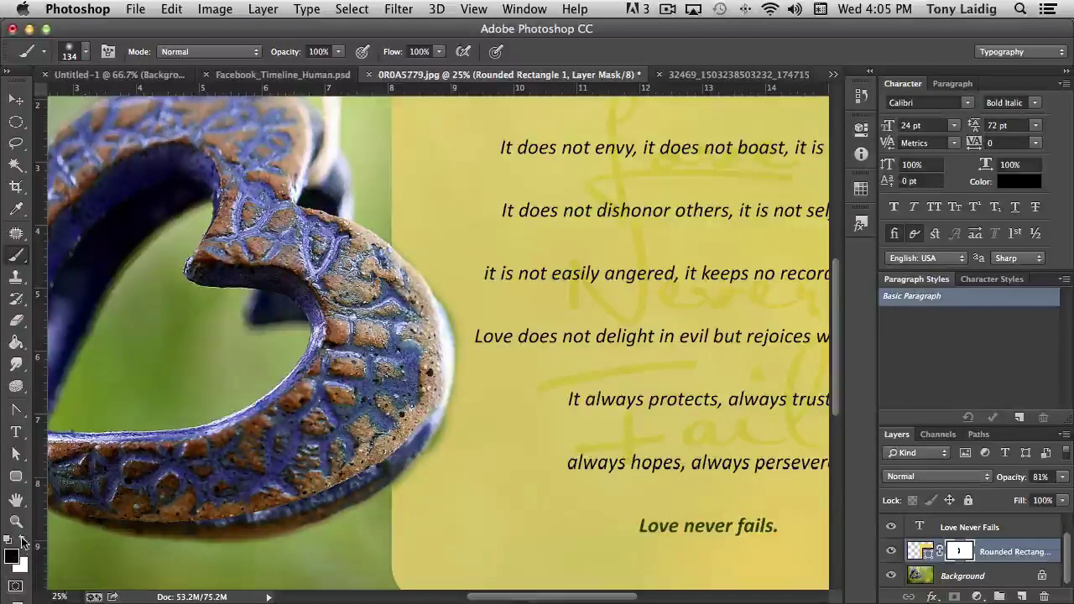
Step: Paint white on the mask to restore the panel near the heart's lower-right edge
left_click(24, 540)
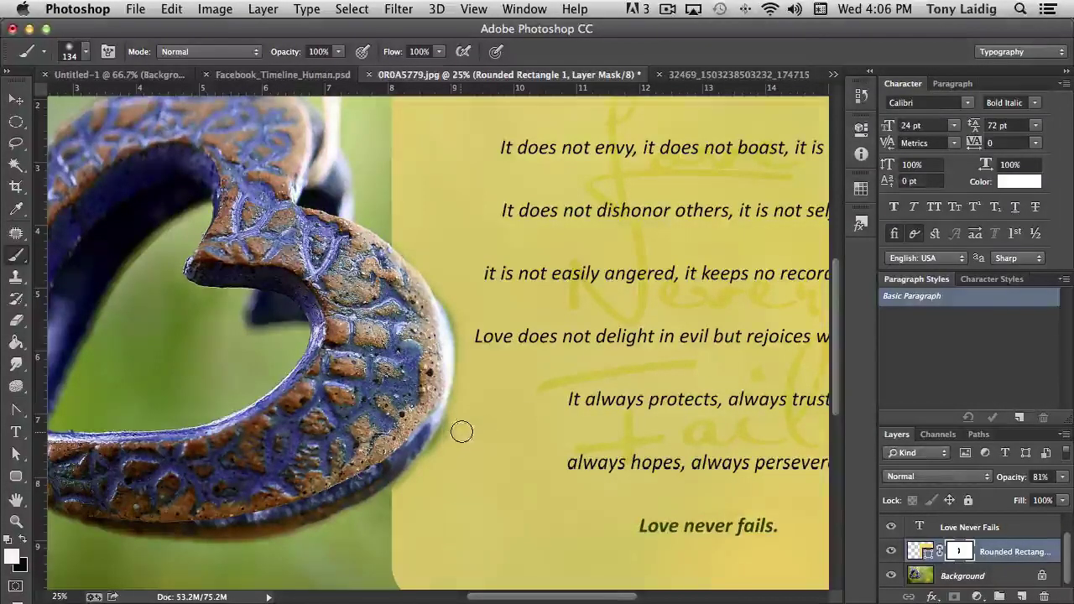
mouse_move(460, 426)
left_mouse_down()
mouse_move(434, 458)
mouse_move(443, 453)
left_mouse_up()
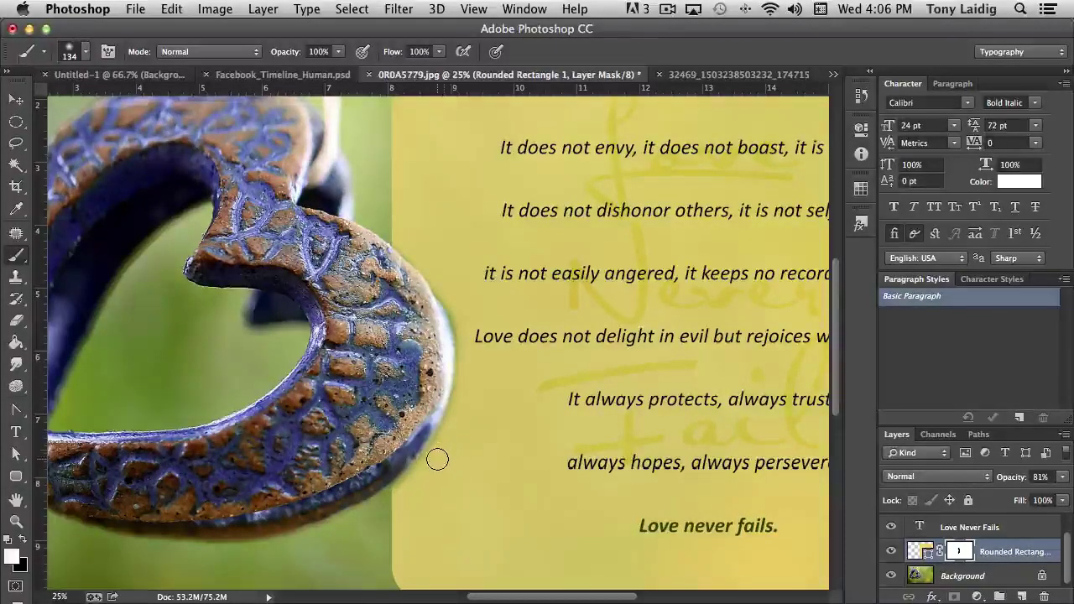
scroll(460, 413, "right", 2)
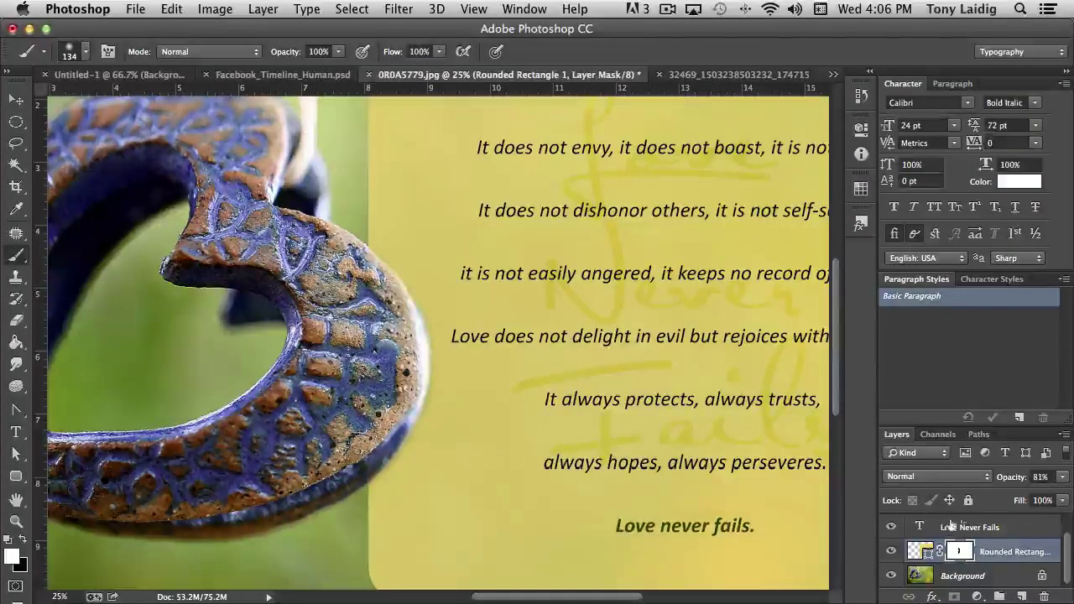
Step: Return the rounded panel layer to 40% opacity and zoom out to the whole image
left_click(1062, 476)
left_click_drag(1047, 498, 1017, 501)
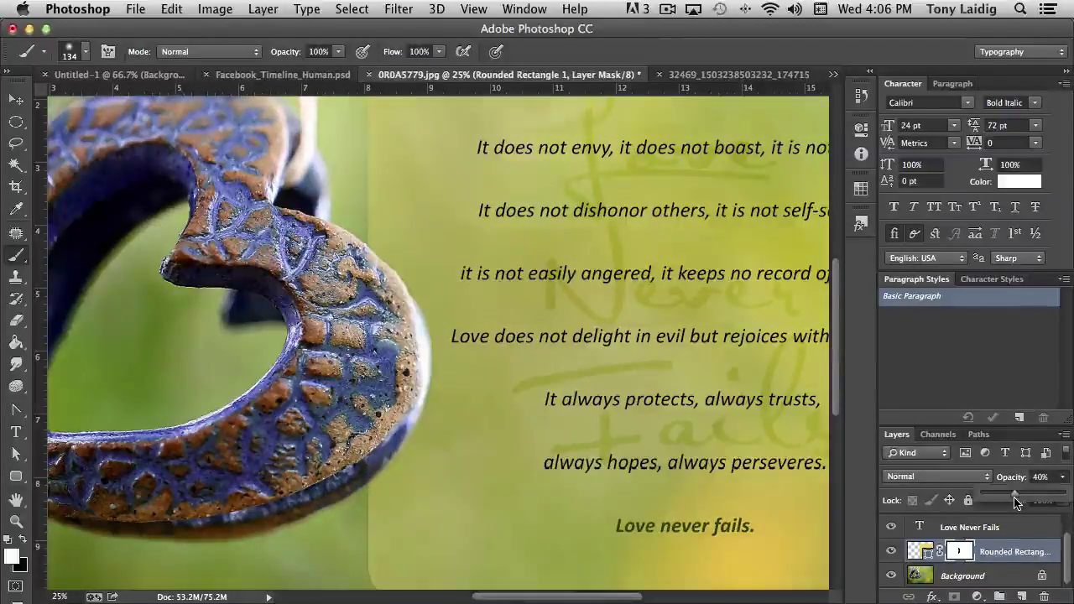
key("super+minus")
key("super+minus")
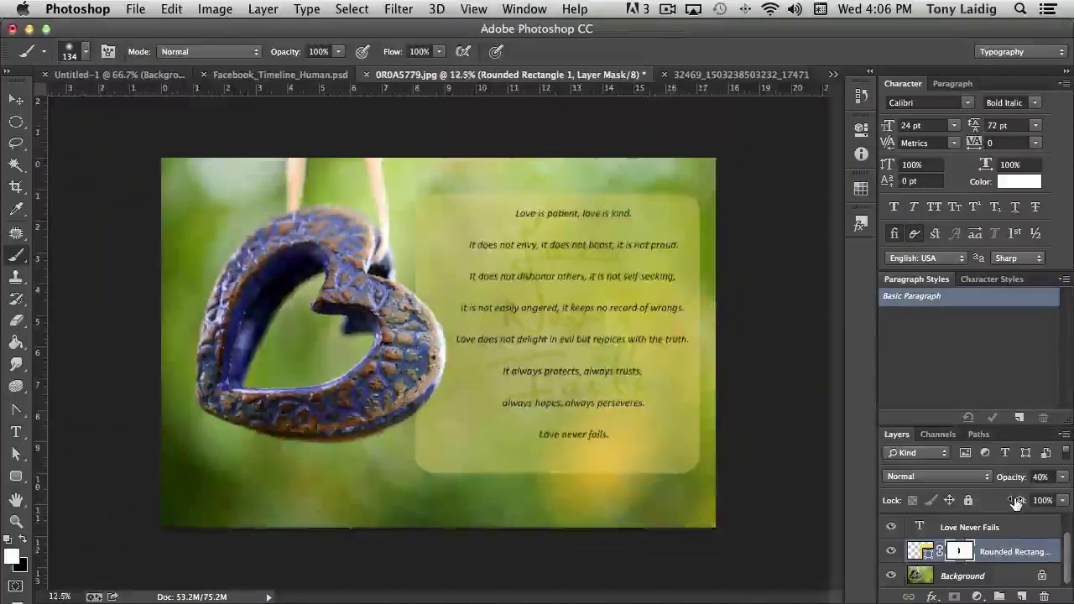
Step: Add a Hue/Saturation 1 adjustment layer directly above the Background heart photo
left_click(948, 574)
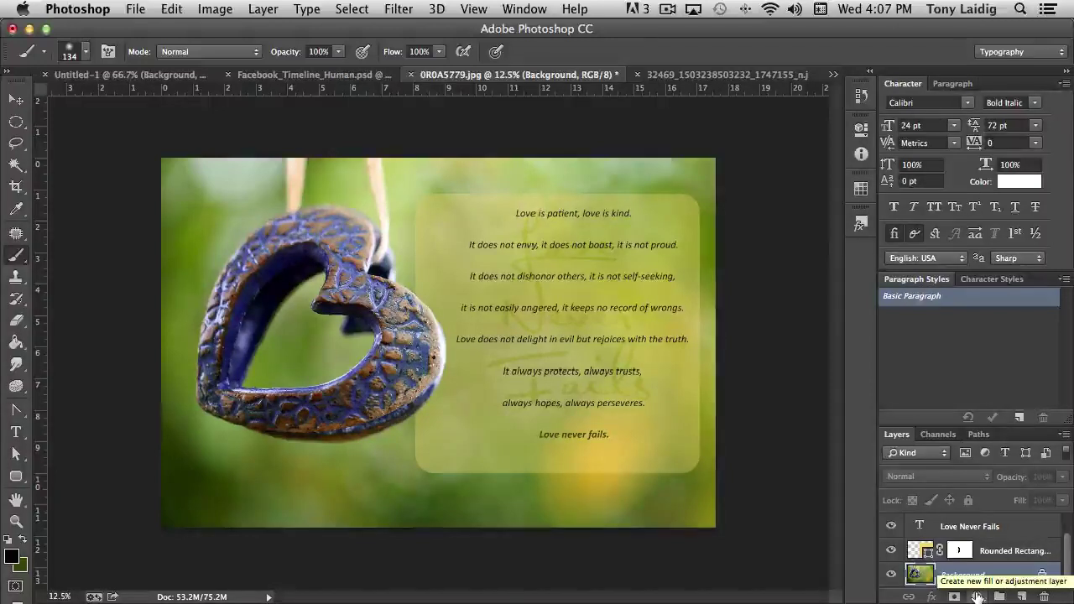
left_click(978, 596)
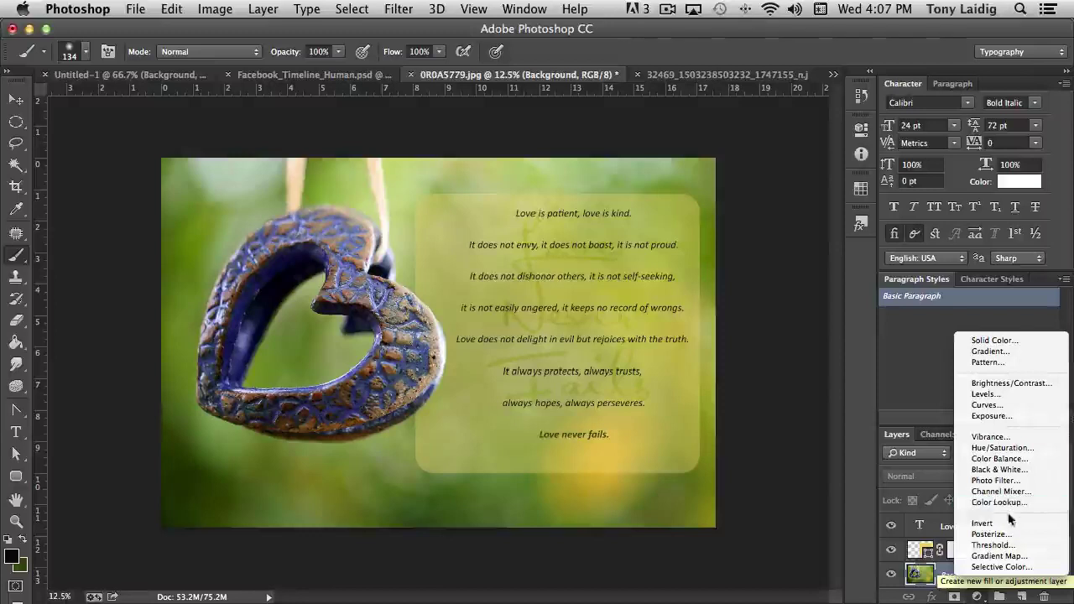
left_click(999, 449)
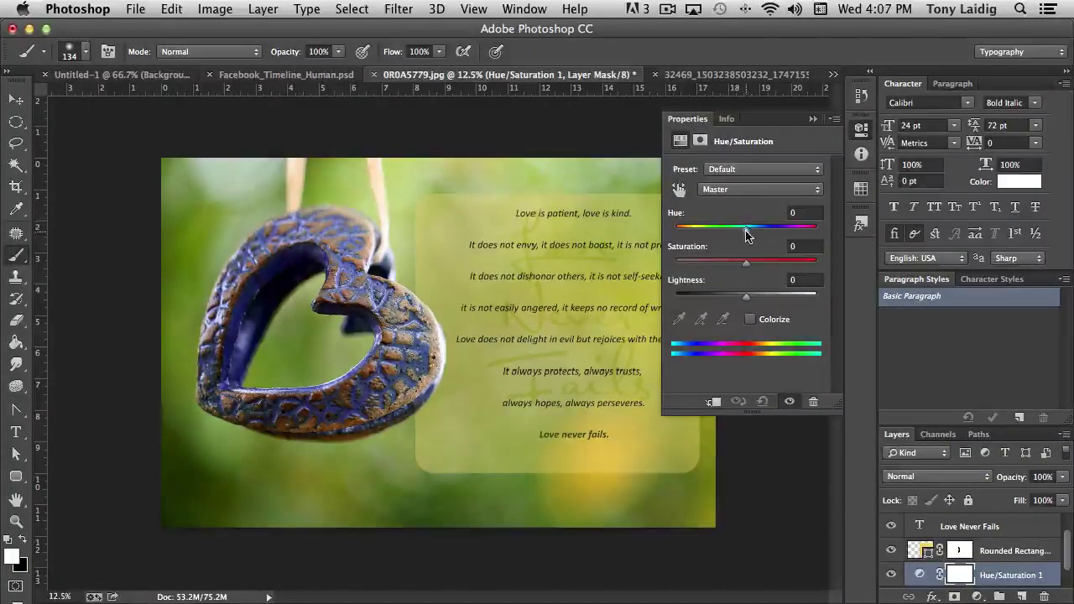
Step: Set the Hue/Saturation adjustment to Hue +27 and Saturation −44, leaving Colorize off
left_click_drag(747, 236, 713, 267)
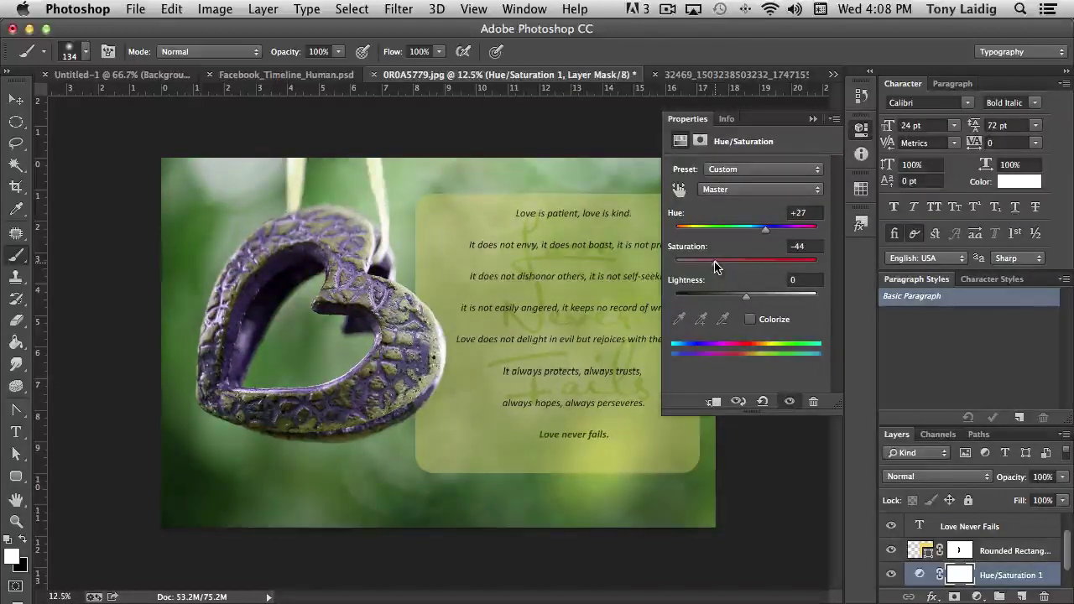
left_click(750, 320)
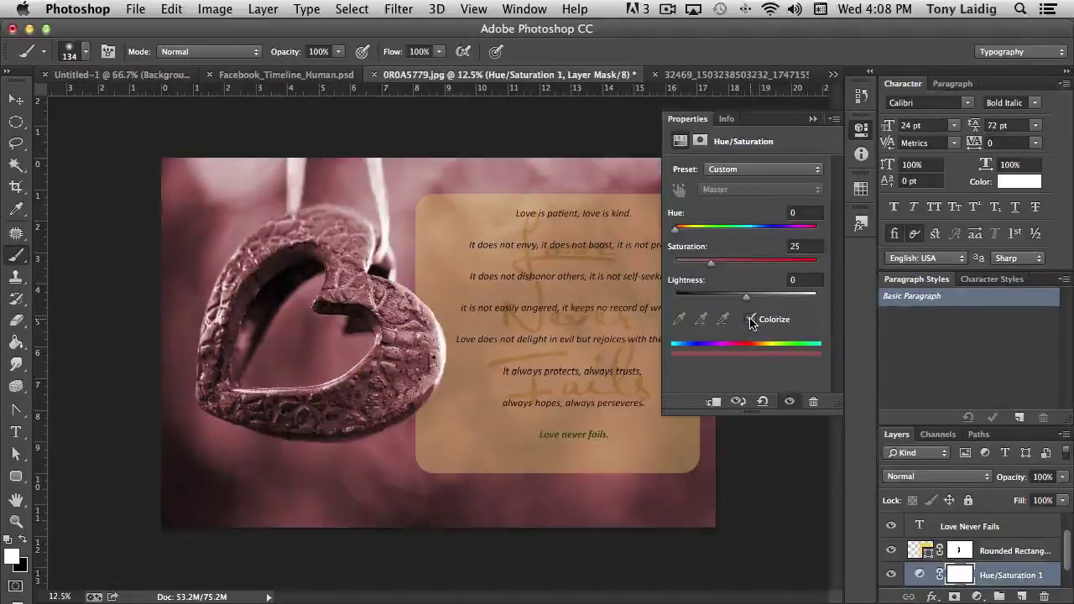
left_click(751, 319)
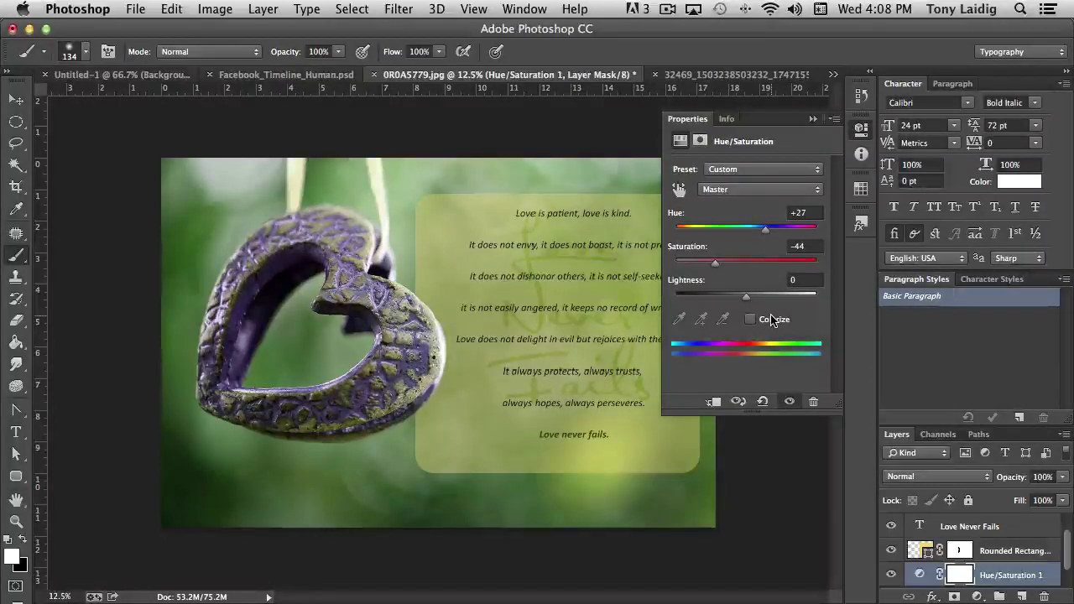
left_click(861, 128)
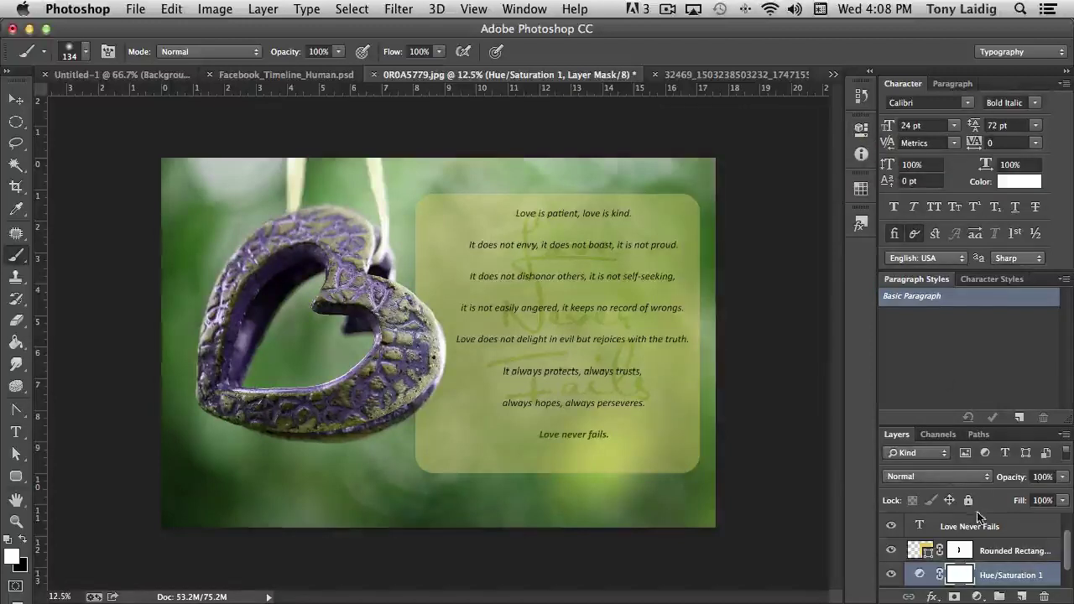
scroll(1069, 562, "down", 1)
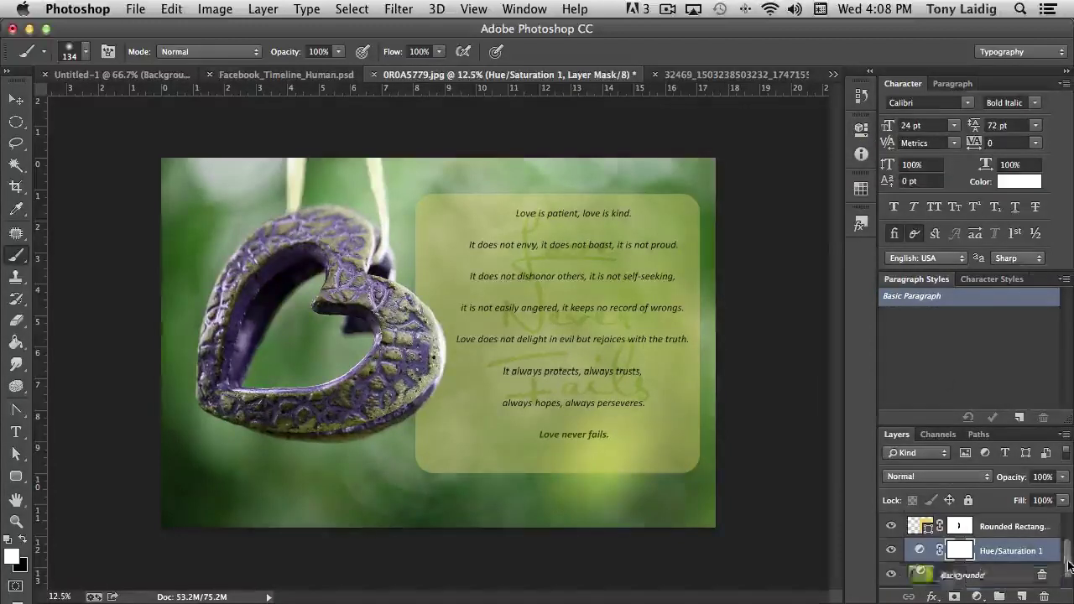
left_click(890, 552)
left_click(891, 552)
left_click(890, 551)
left_click(890, 552)
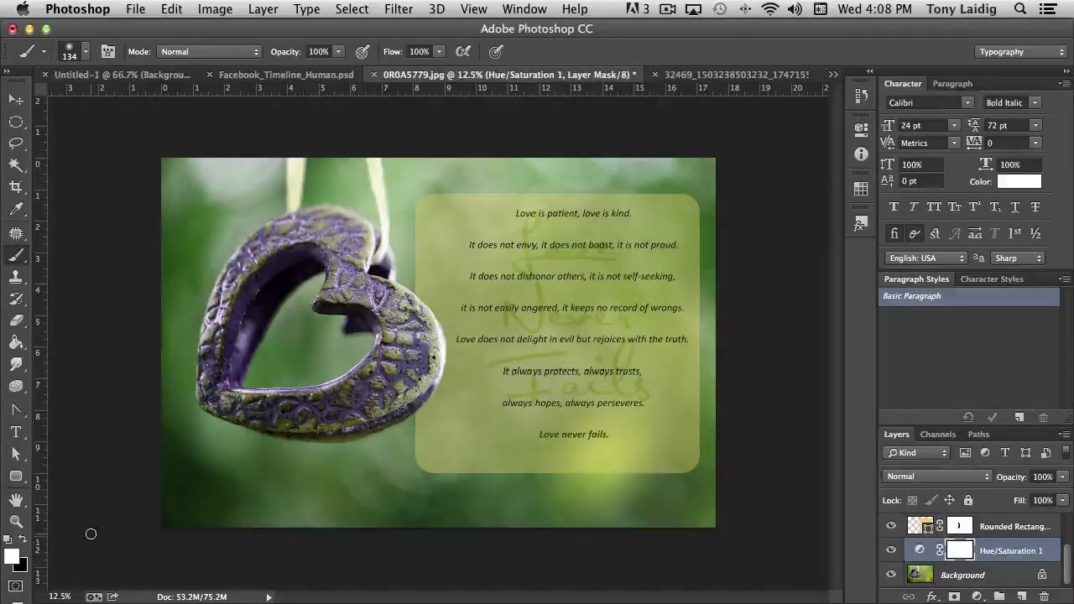
Step: With black as the foreground colour, paint the Hue/Saturation mask over the heart's right edge
left_click(23, 541)
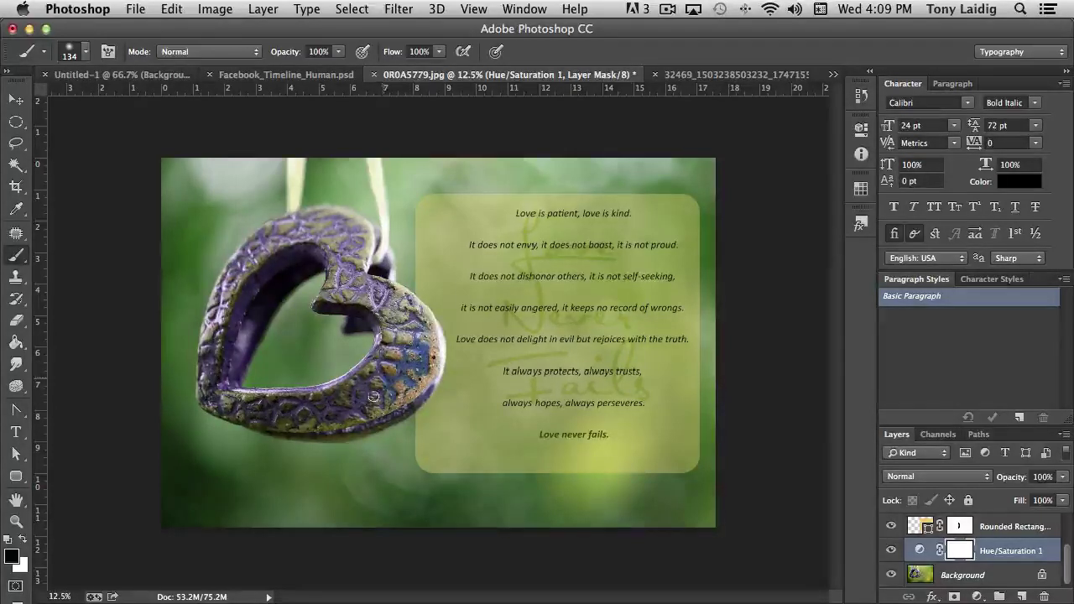
mouse_move(386, 329)
left_mouse_down()
mouse_move(330, 400)
mouse_move(383, 367)
mouse_move(342, 407)
mouse_move(390, 394)
mouse_move(354, 415)
mouse_move(430, 387)
mouse_move(415, 402)
mouse_move(322, 437)
mouse_move(314, 407)
mouse_move(360, 379)
mouse_move(273, 394)
mouse_move(309, 406)
mouse_move(274, 402)
mouse_move(311, 416)
mouse_move(296, 419)
mouse_move(328, 426)
mouse_move(283, 431)
mouse_move(345, 436)
mouse_move(400, 413)
mouse_move(432, 377)
mouse_move(434, 351)
left_mouse_up()
mouse_move(393, 322)
left_mouse_down()
mouse_move(379, 349)
mouse_move(370, 310)
mouse_move(383, 341)
mouse_move(381, 321)
mouse_move(401, 309)
mouse_move(427, 326)
mouse_move(398, 293)
mouse_move(417, 342)
left_mouse_up()
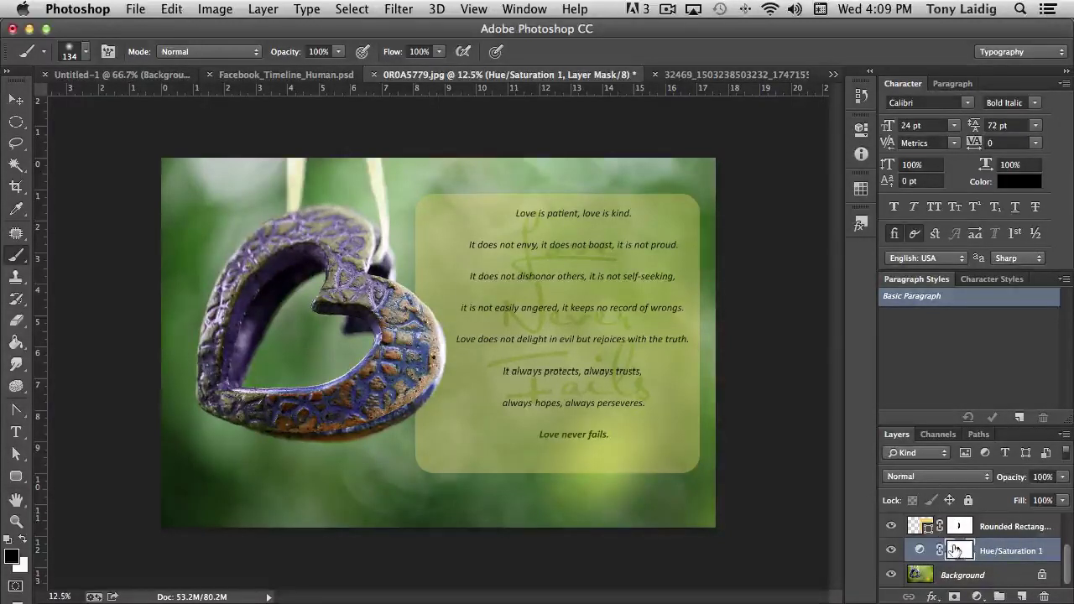
left_click_drag(955, 550, 994, 524)
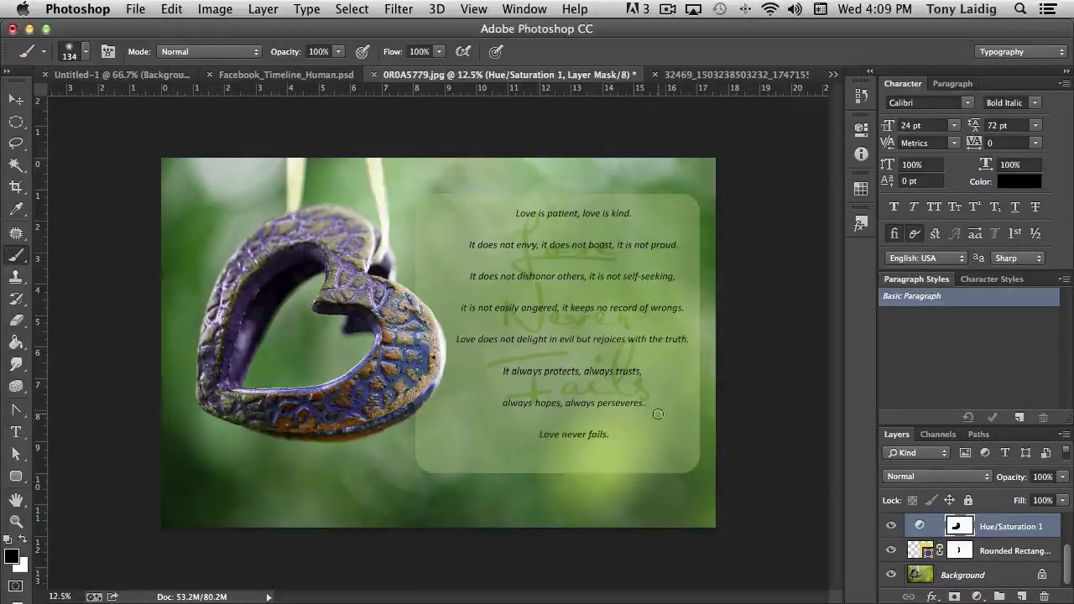
scroll(997, 564, "up", 3)
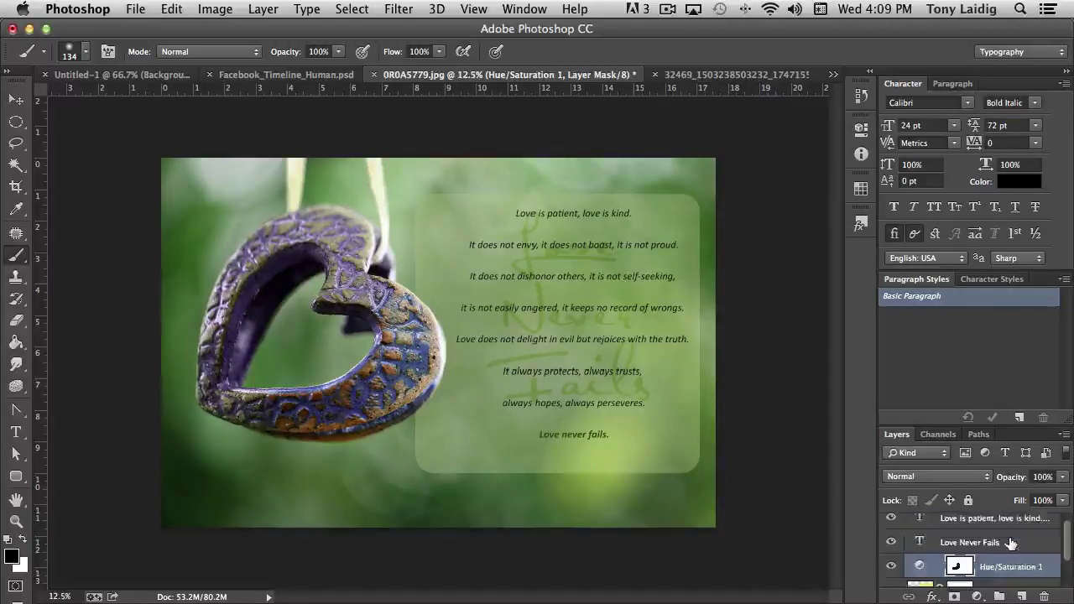
left_click_drag(994, 569, 937, 537)
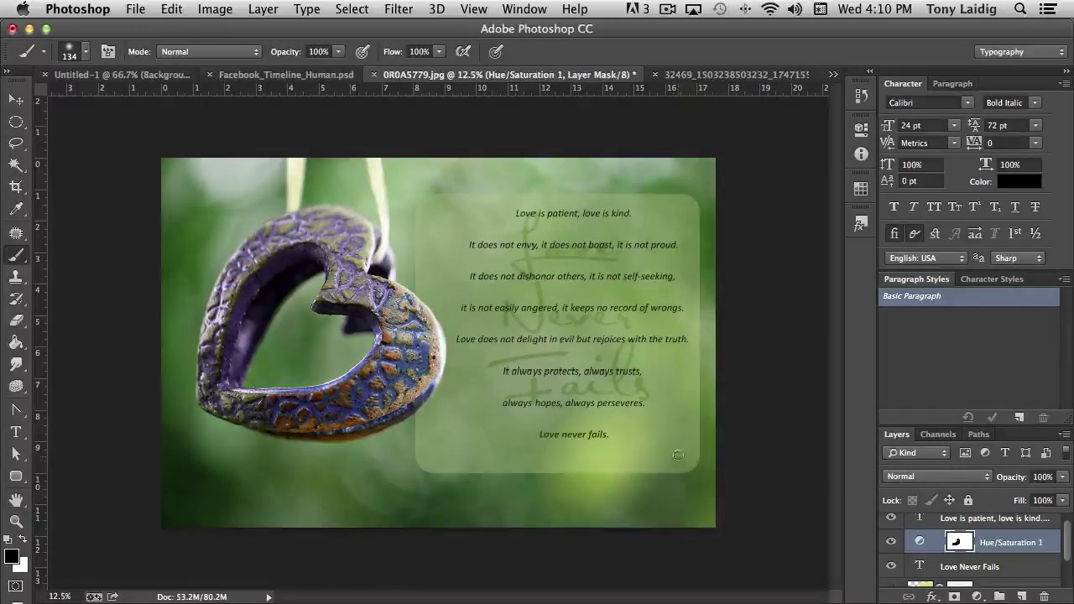
scroll(998, 545, "down", 2)
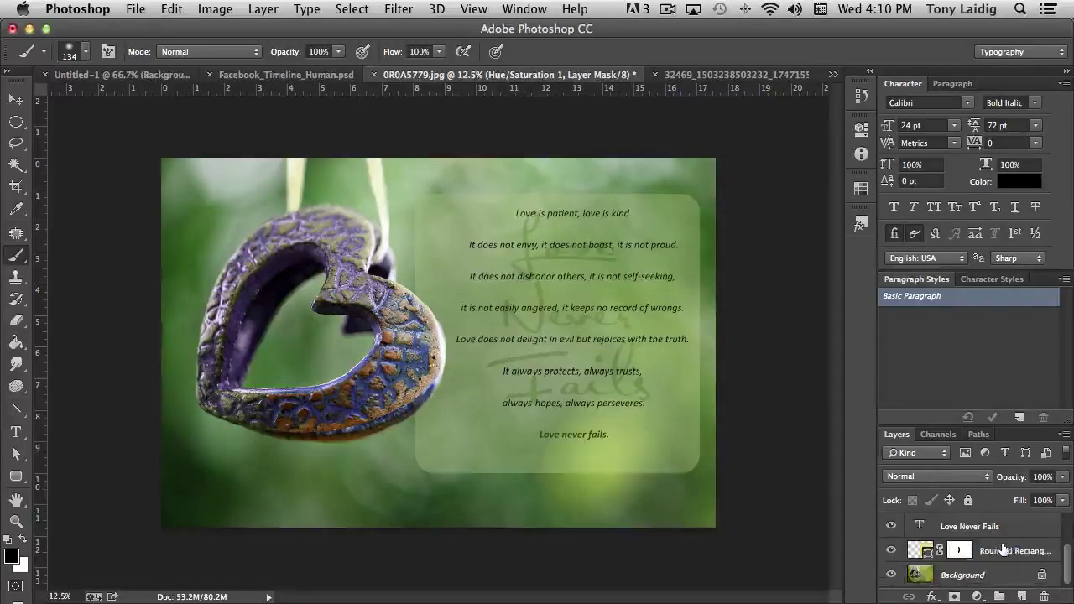
scroll(1000, 547, "up", 1)
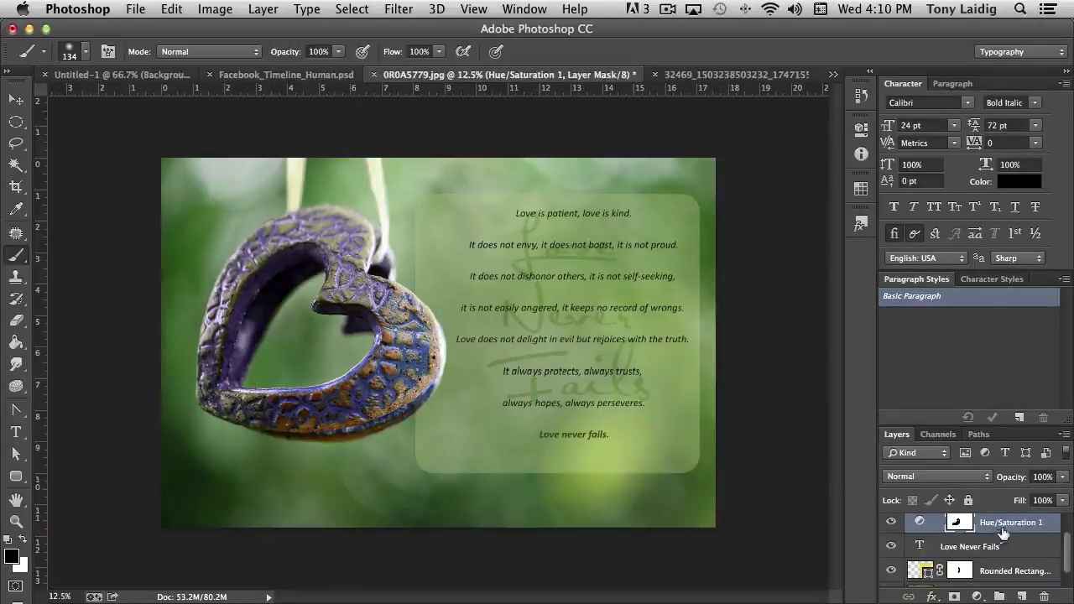
left_click_drag(1001, 527, 1000, 570)
scroll(1001, 561, "down", 1)
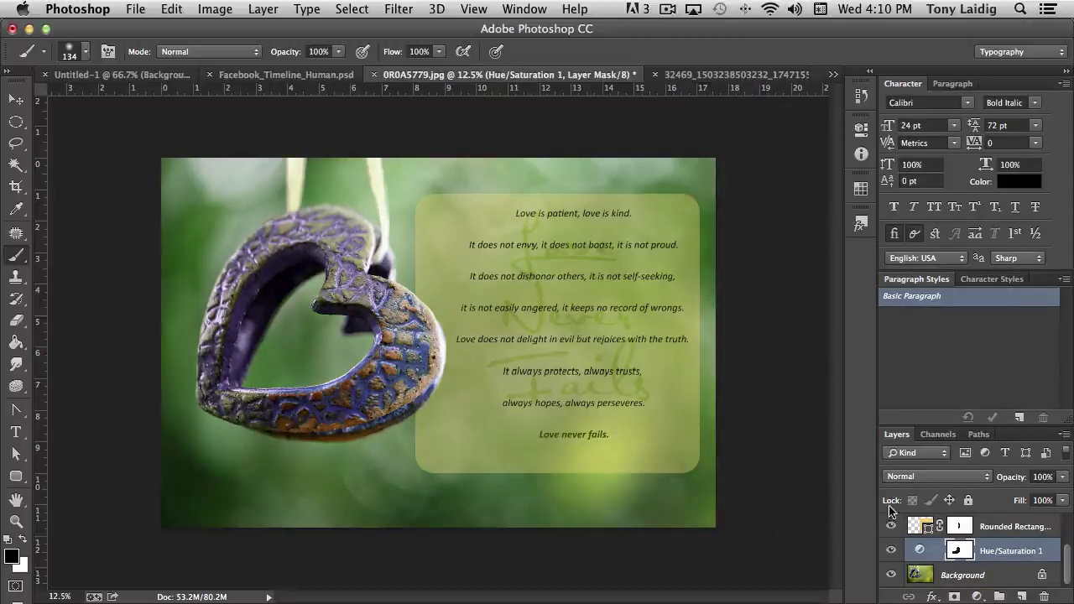
scroll(969, 541, "up", 2)
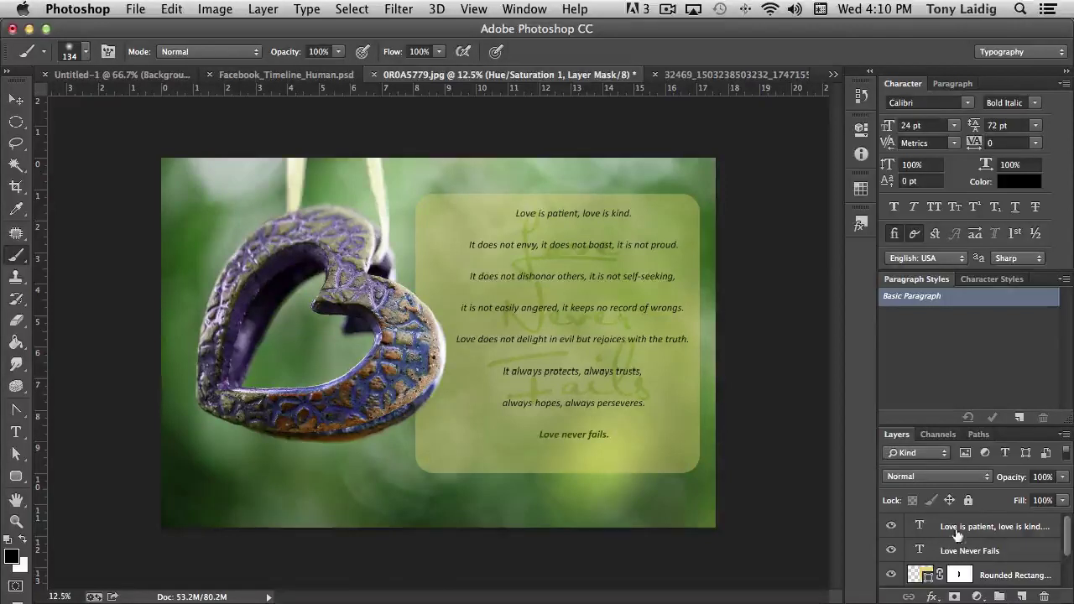
Step: Hide the verse text, Love Never Fails and Hue/Saturation 1 layers
left_click(958, 526)
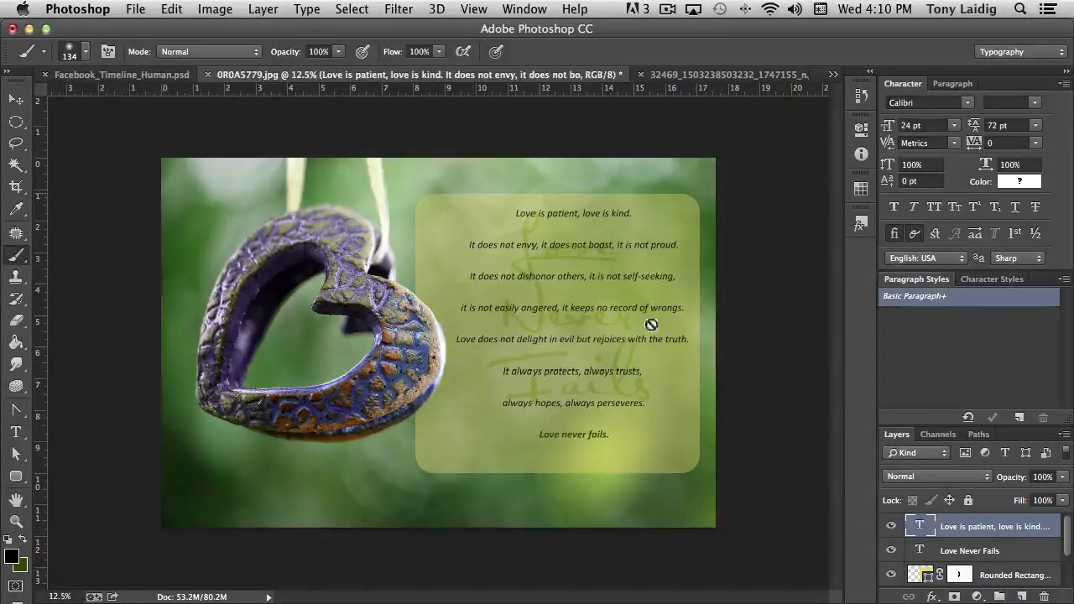
left_click(892, 525)
left_click(891, 551)
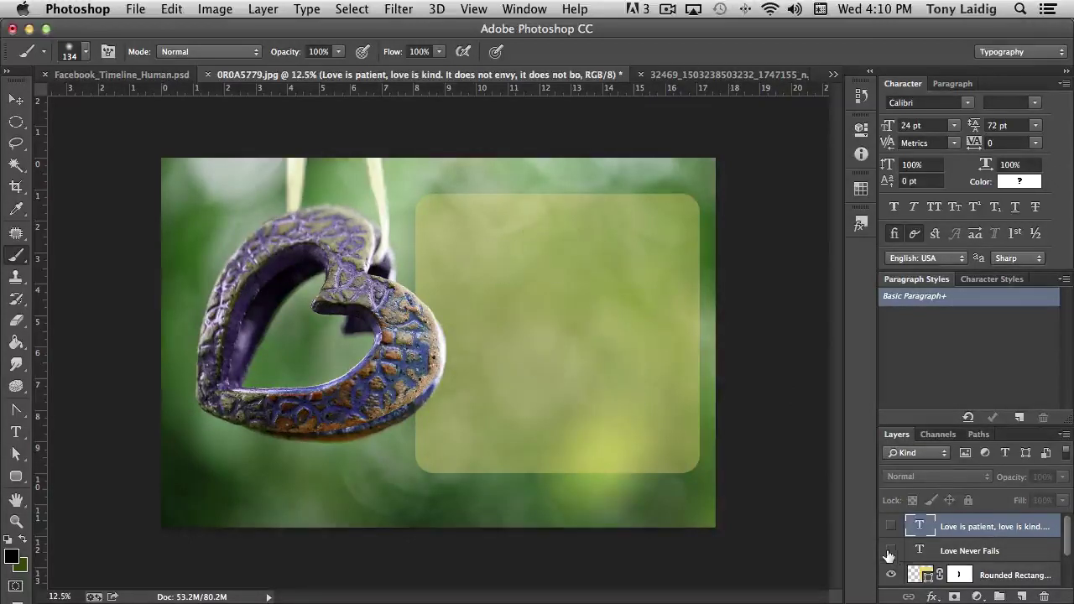
scroll(971, 546, "down", 2)
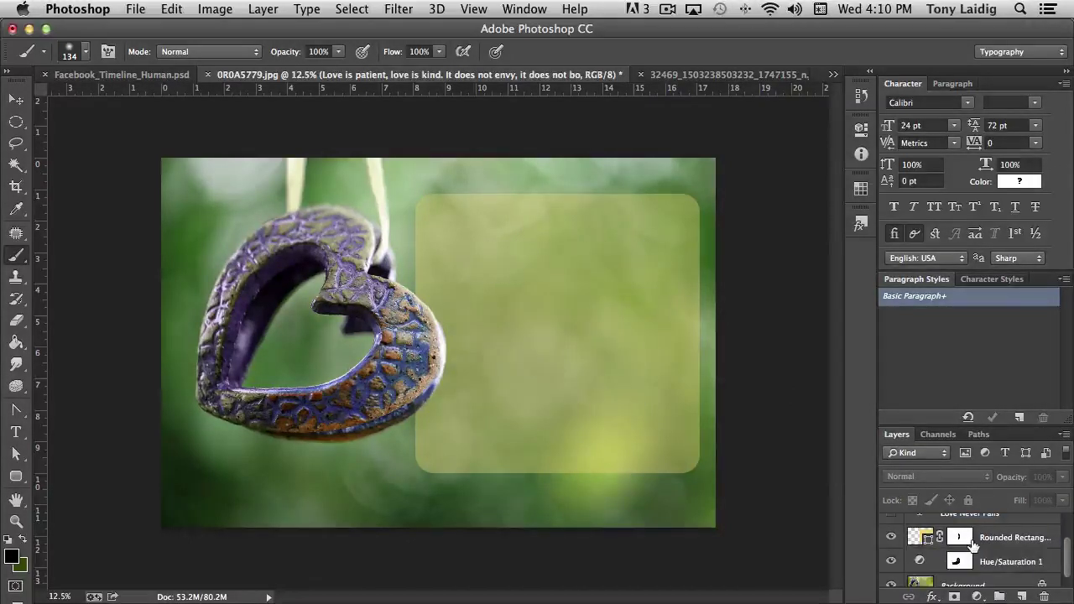
left_click(891, 561)
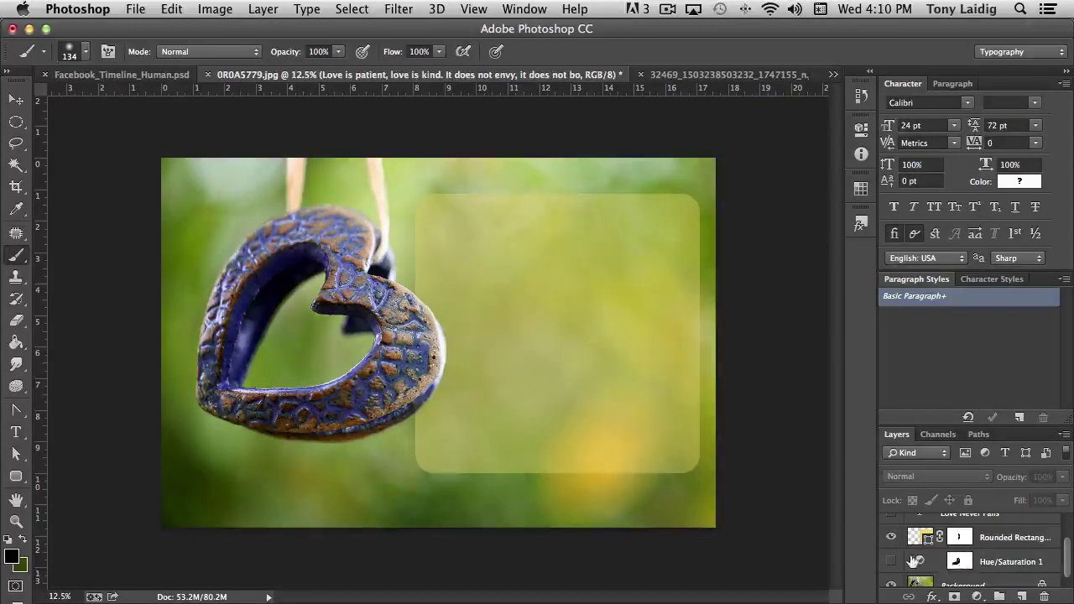
scroll(957, 557, "up", 2)
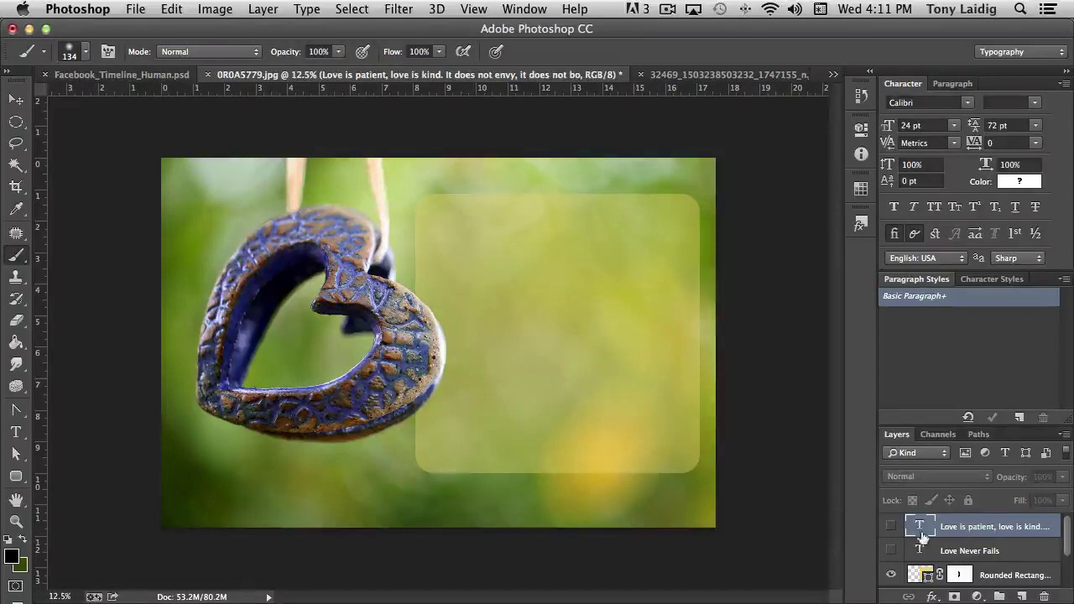
Step: Add a 'Love' text layer and move it near the top of the rounded panel
left_click(17, 433)
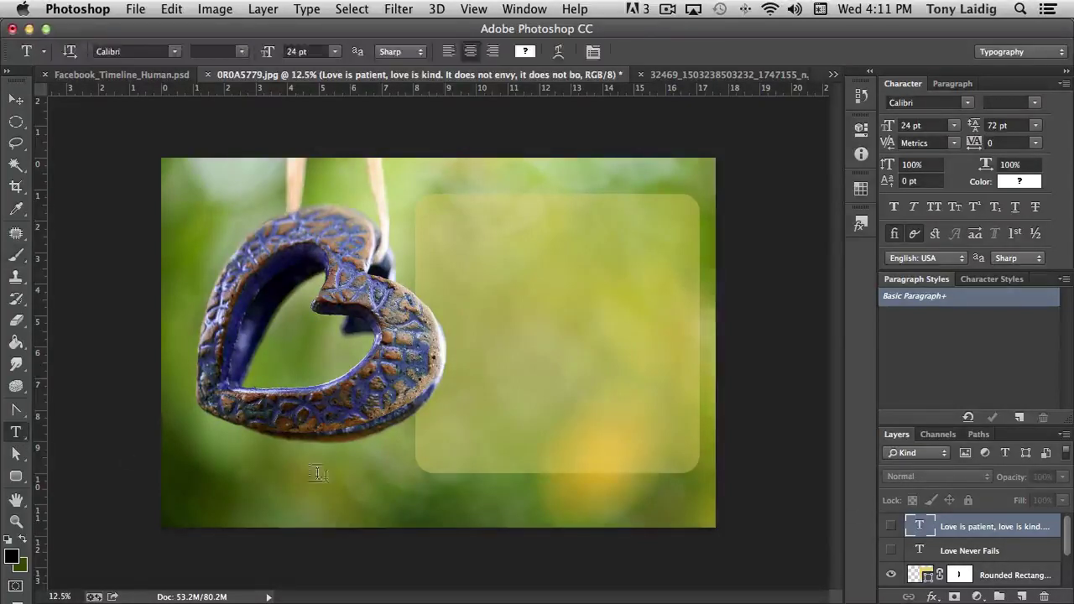
left_click(250, 476)
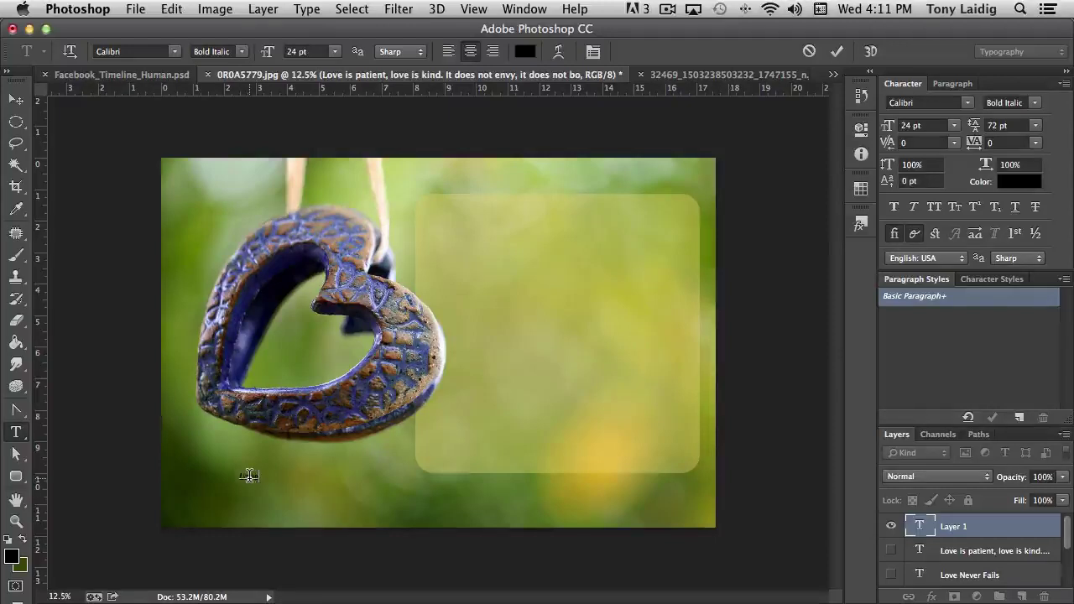
type("Love")
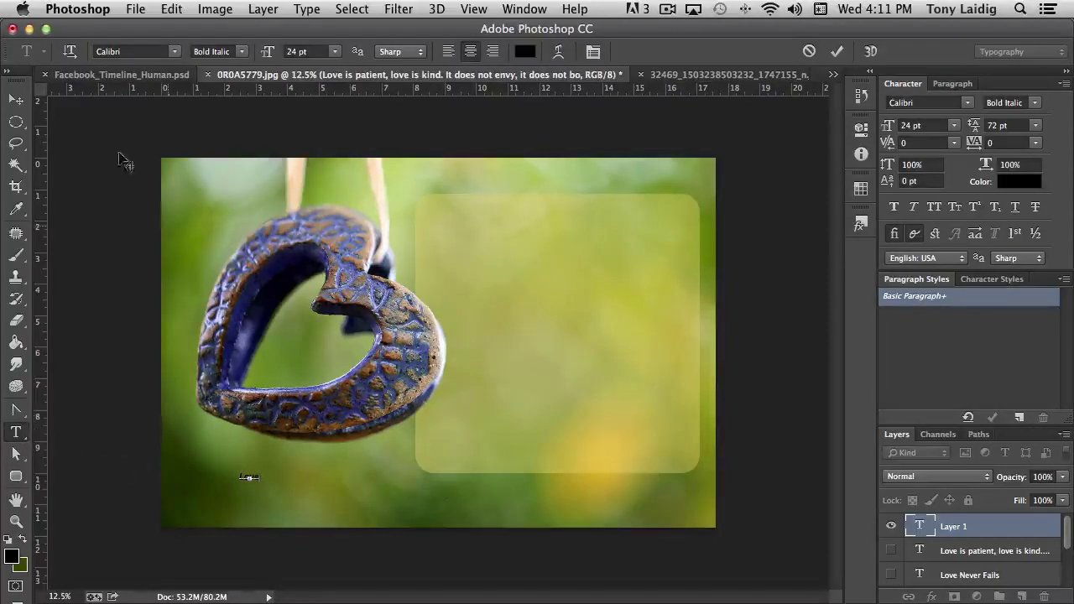
left_click(17, 101)
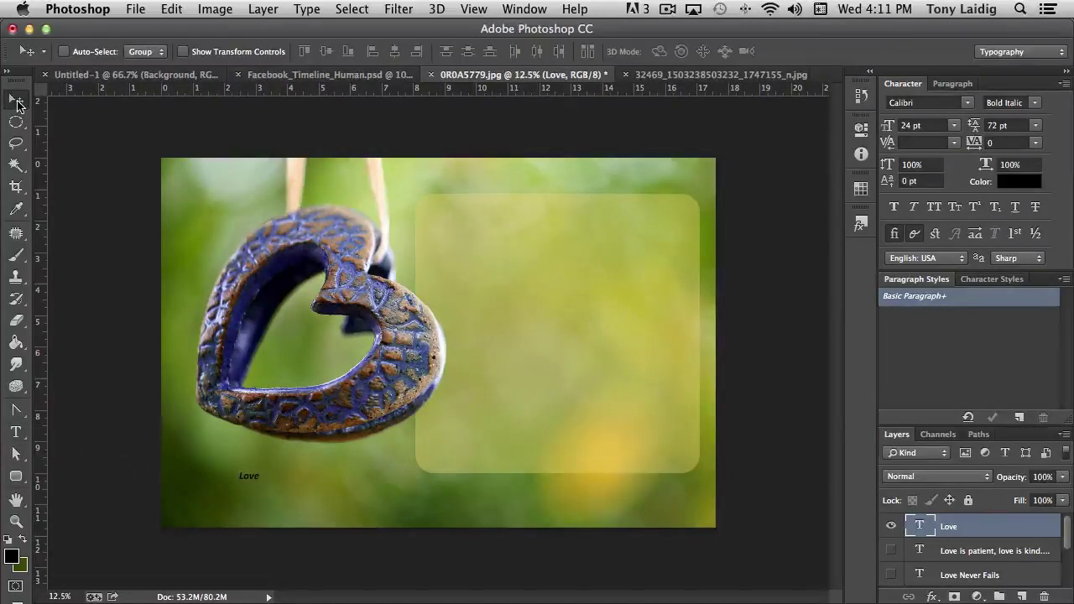
left_click_drag(246, 478, 519, 241)
left_click(19, 433)
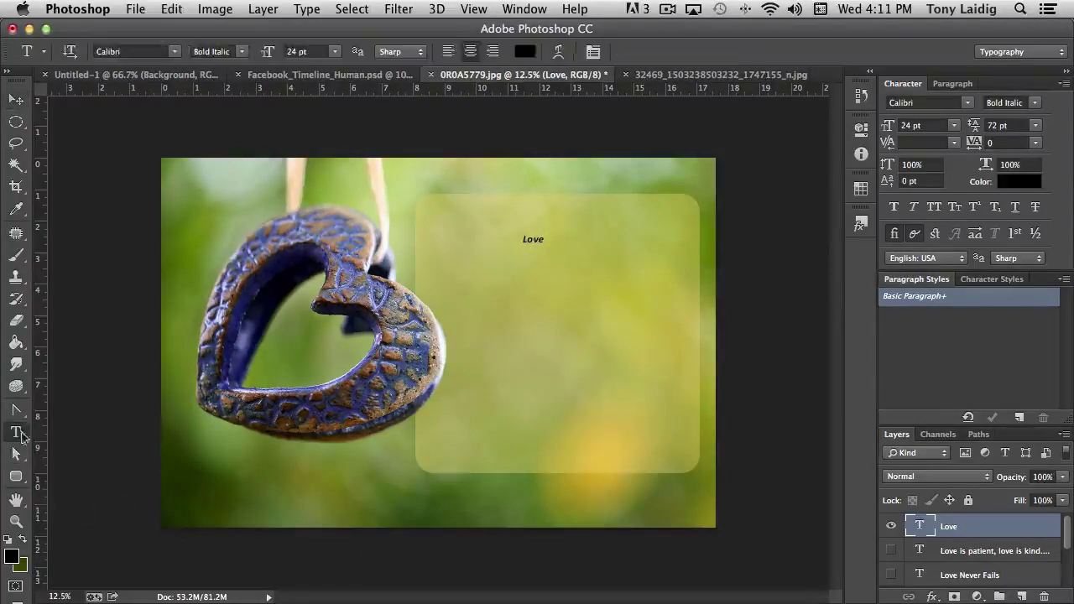
Step: Add a 'Never' text layer and place it near the panel's centre below Love
left_click(280, 490)
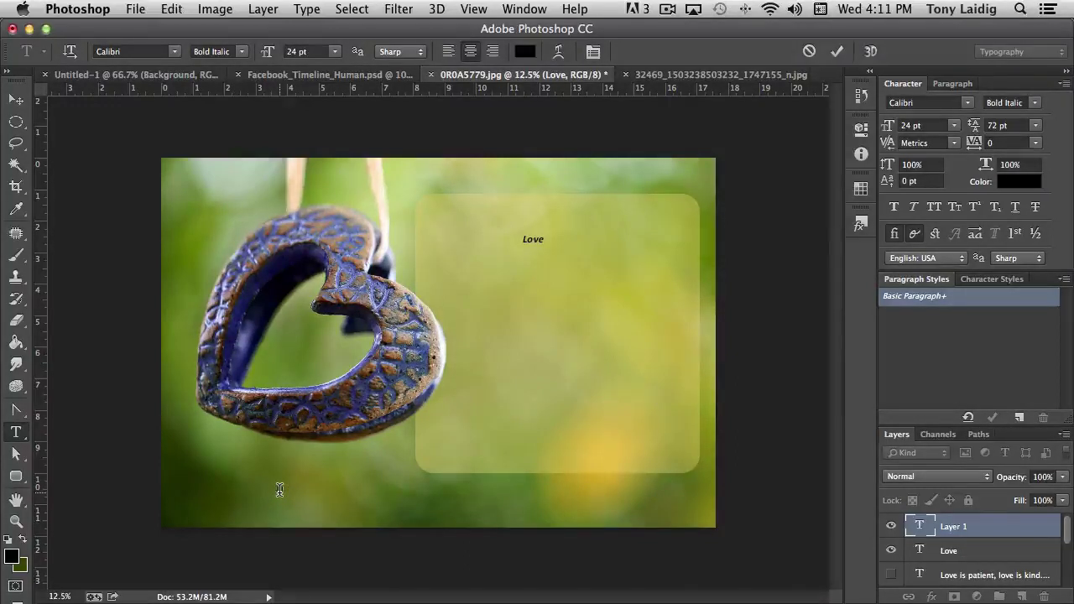
type("Never")
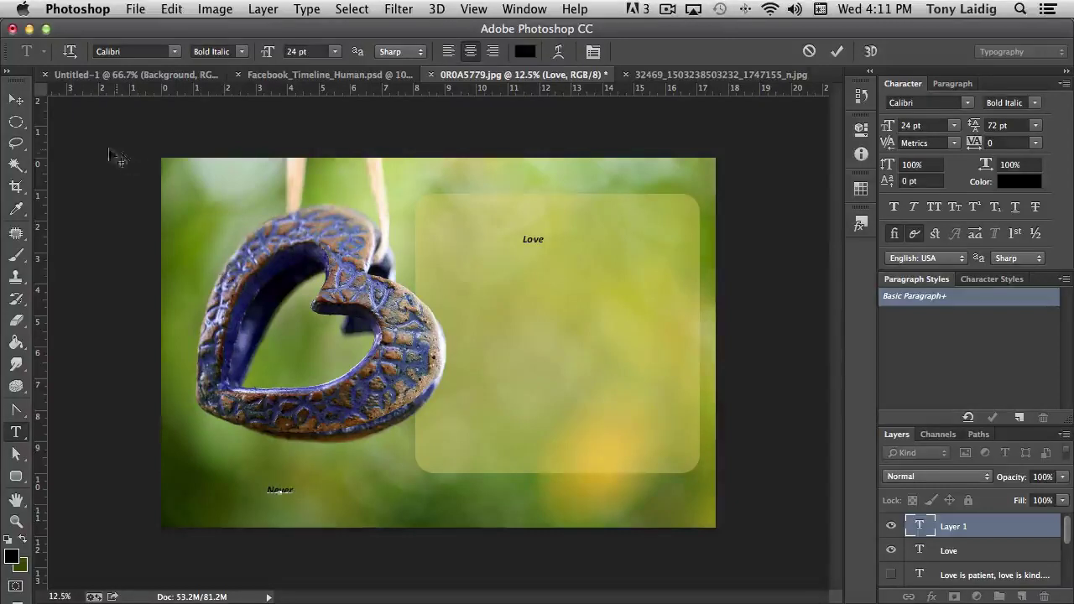
left_click(16, 99)
left_click_drag(330, 475, 578, 348)
double_click(920, 550)
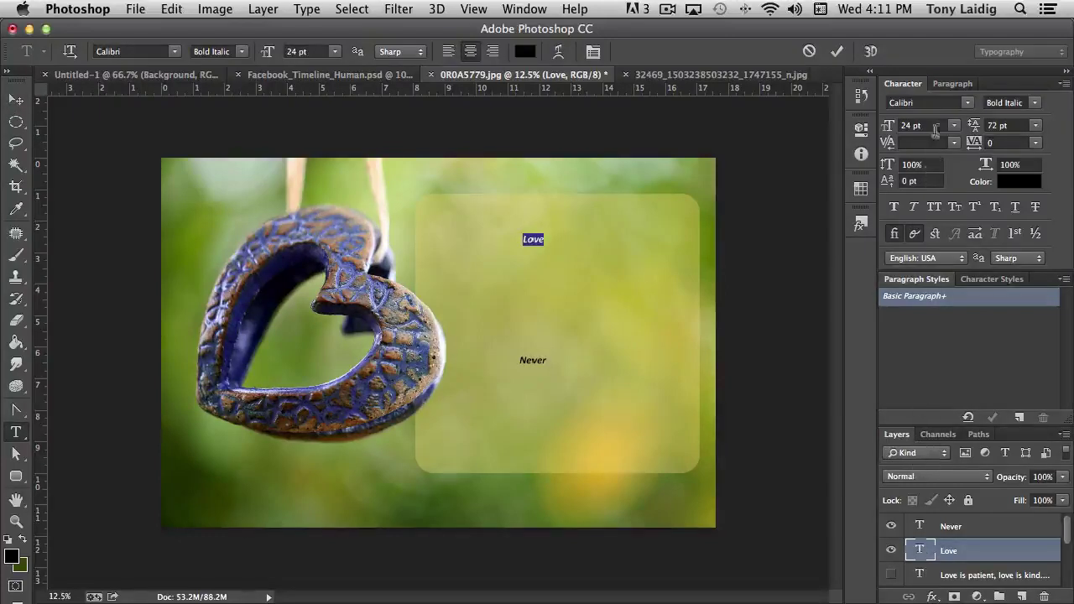
Step: Set Love in Great Vibes at 240 pt and move it down and right in the panel
left_click(923, 102)
type("Satisfaction")
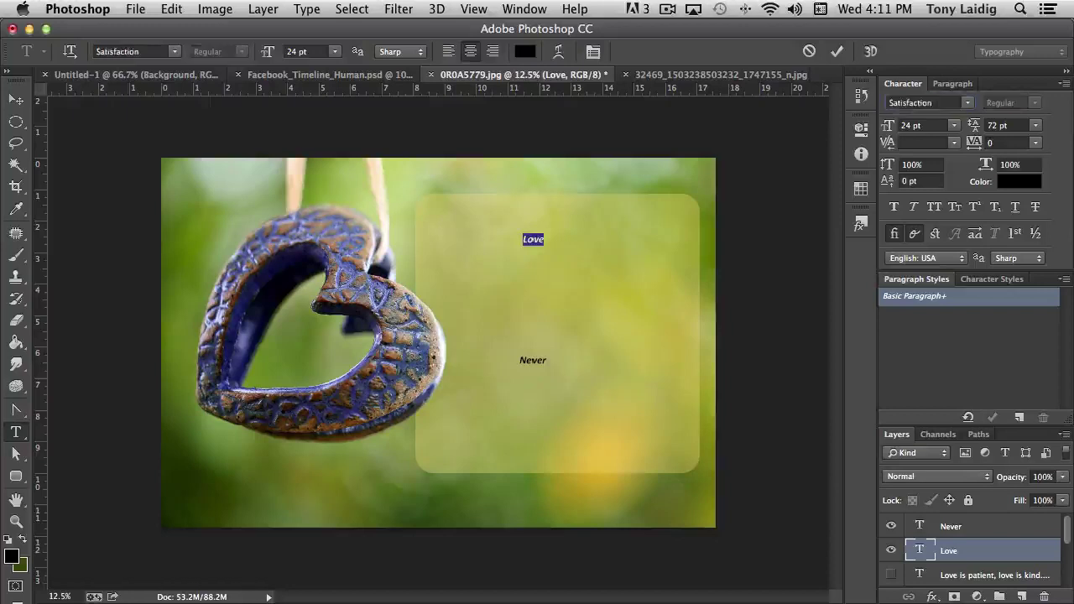
key("Return")
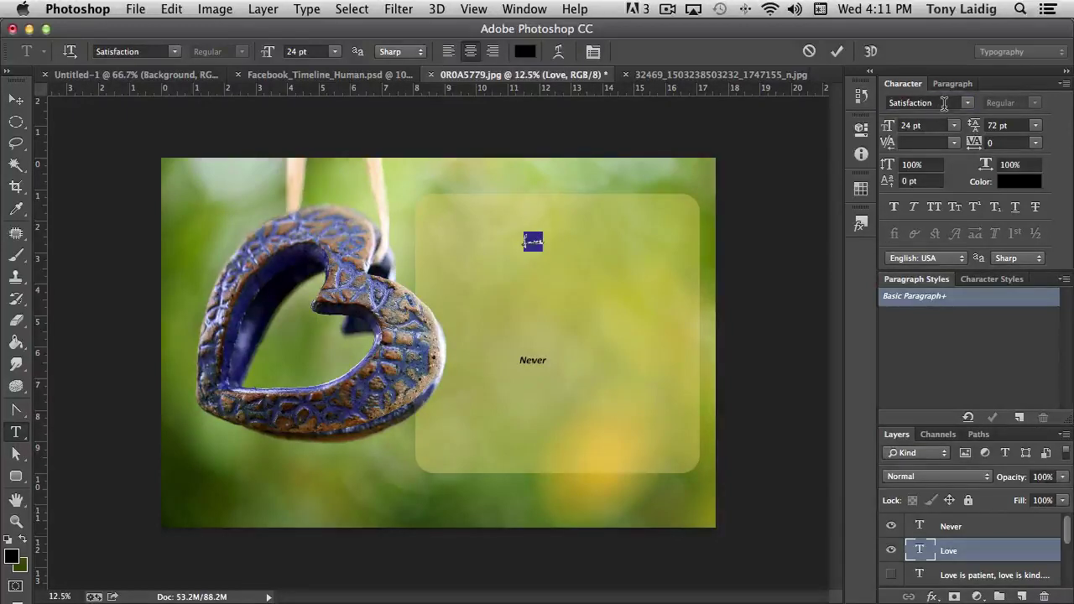
left_click(946, 103)
type("C")
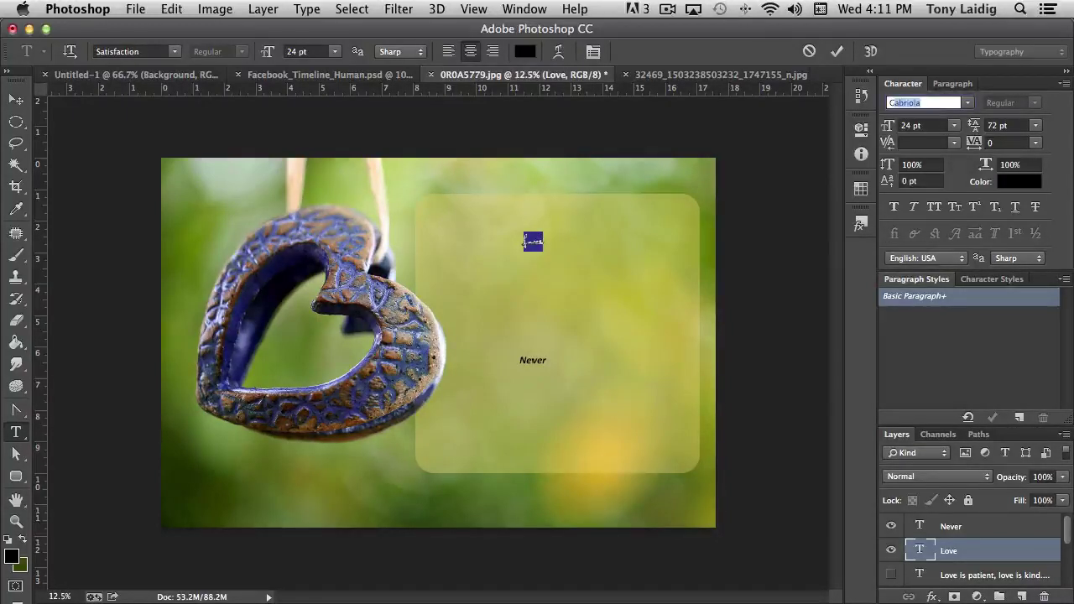
type("Great Vibes")
key("Return")
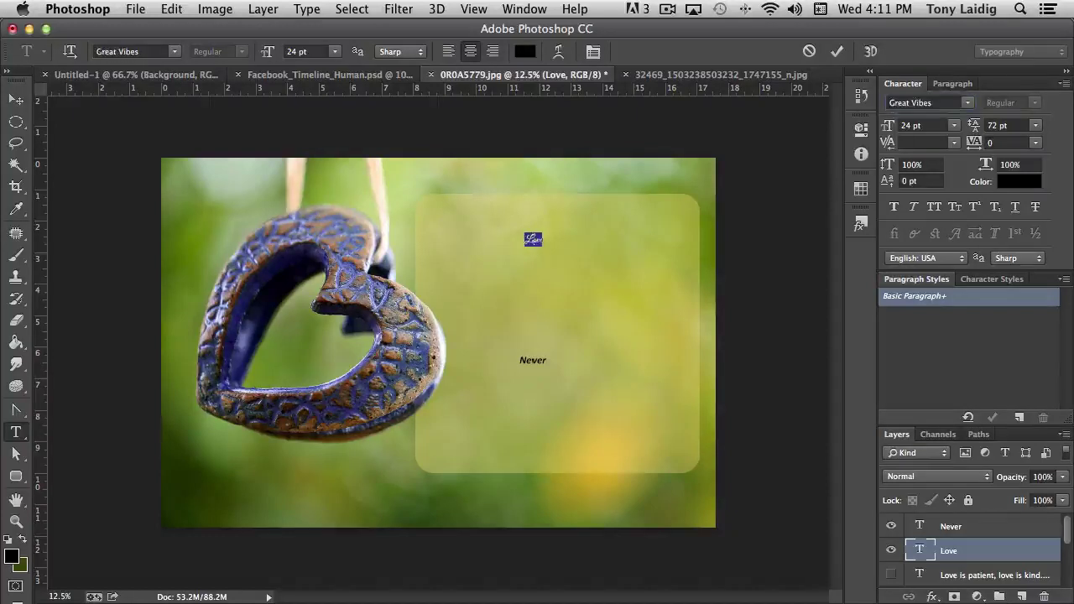
left_click(913, 125)
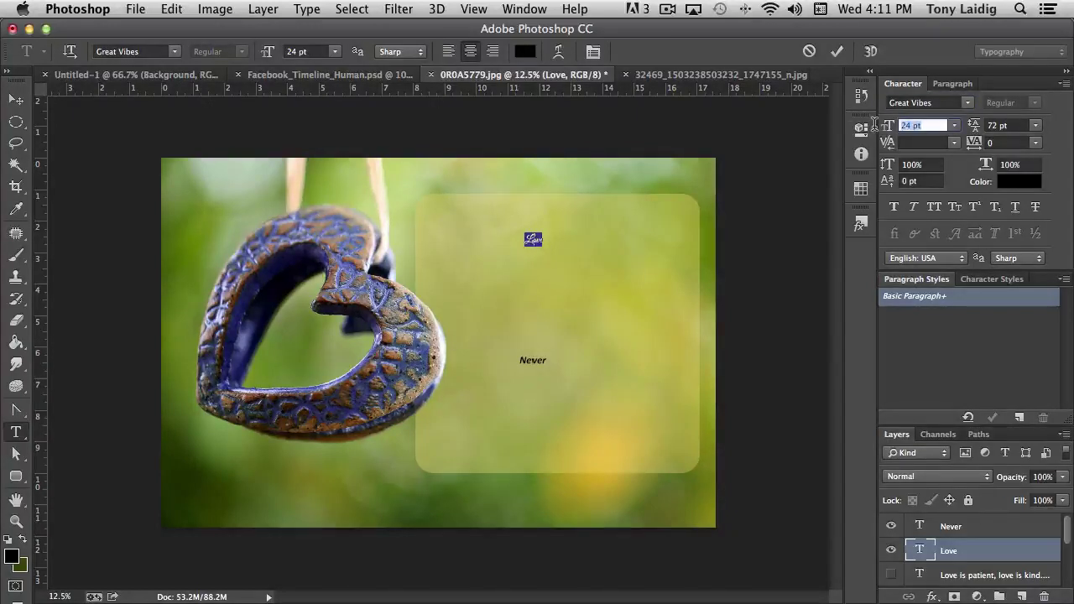
type("120")
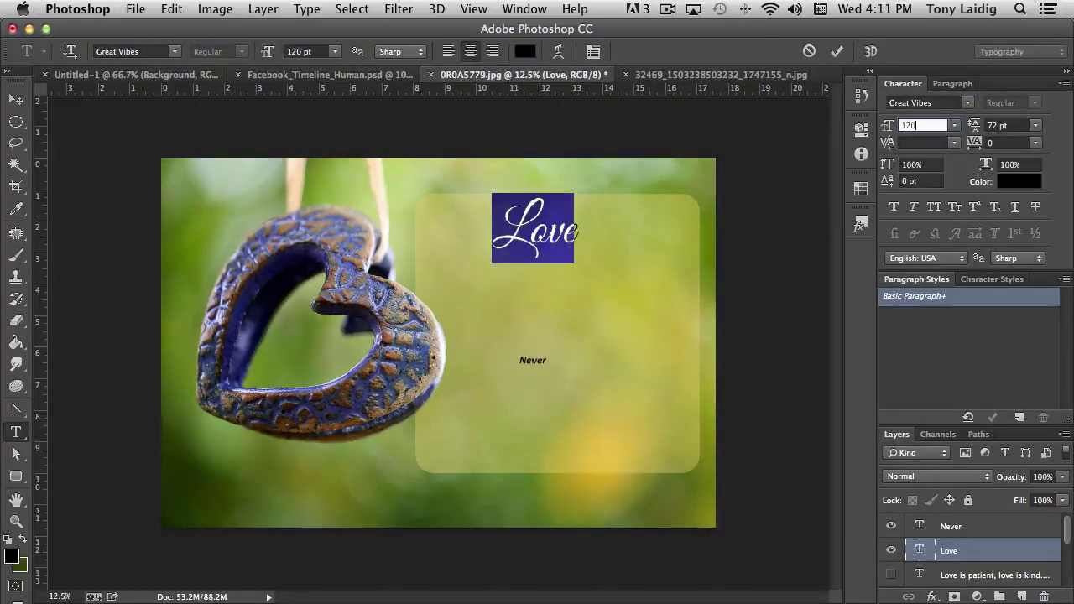
key("Return")
type("240")
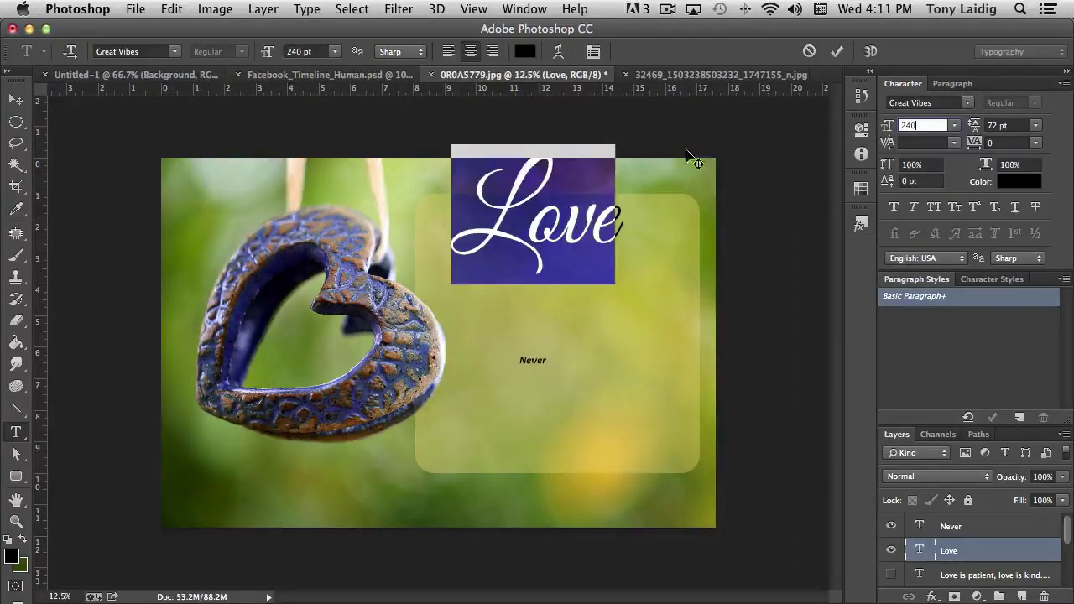
left_click(16, 99)
left_click_drag(595, 234, 611, 289)
Step: Set Never to Great Vibes 240 pt and tuck it under Love
double_click(922, 526)
left_click(923, 125)
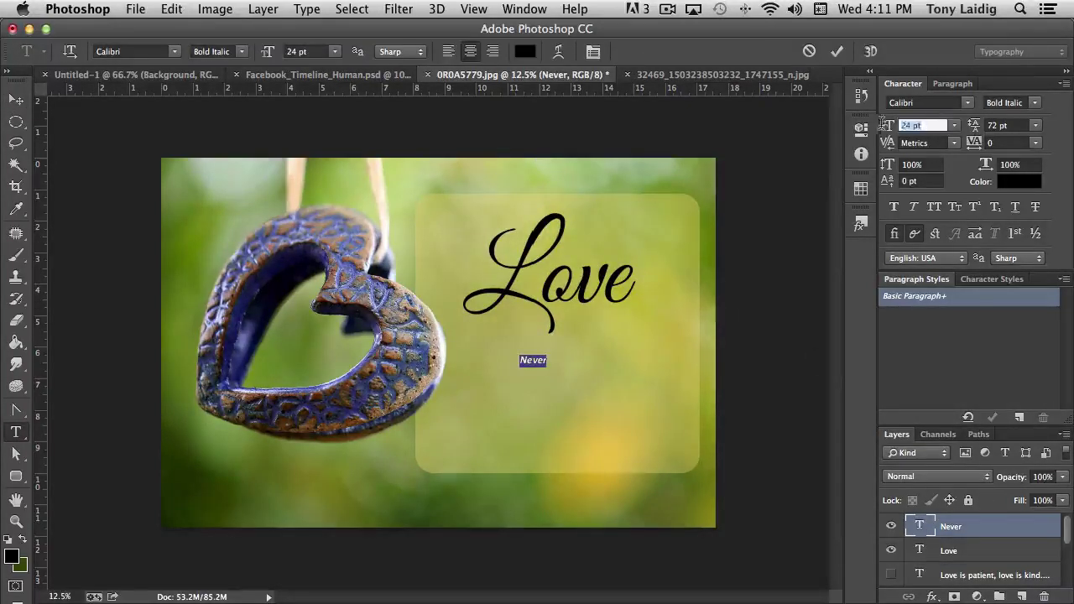
type("240")
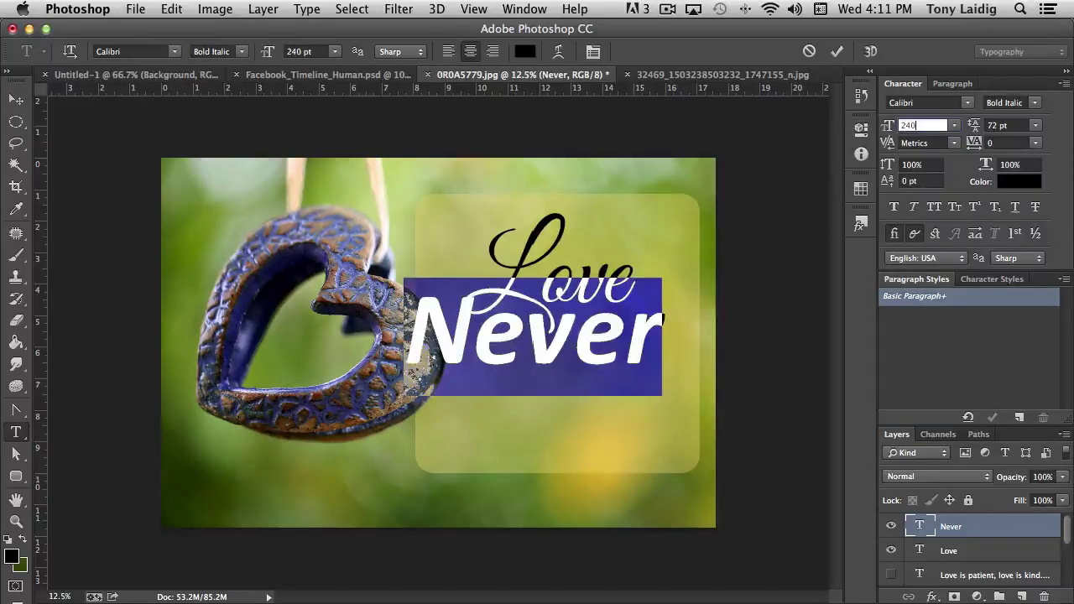
left_click(929, 101)
type("Great Vibes")
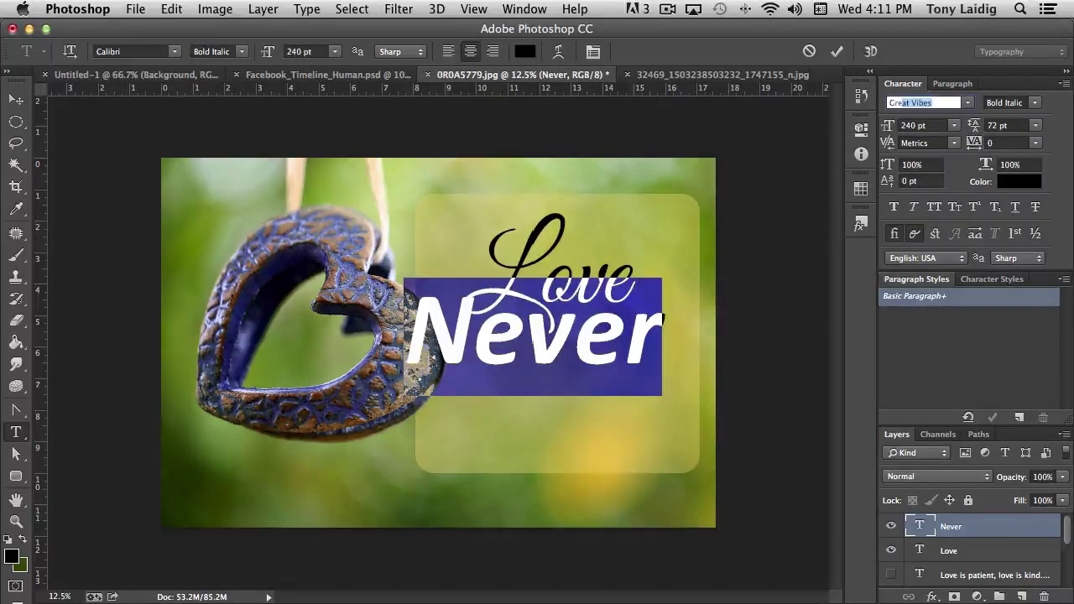
key("Return")
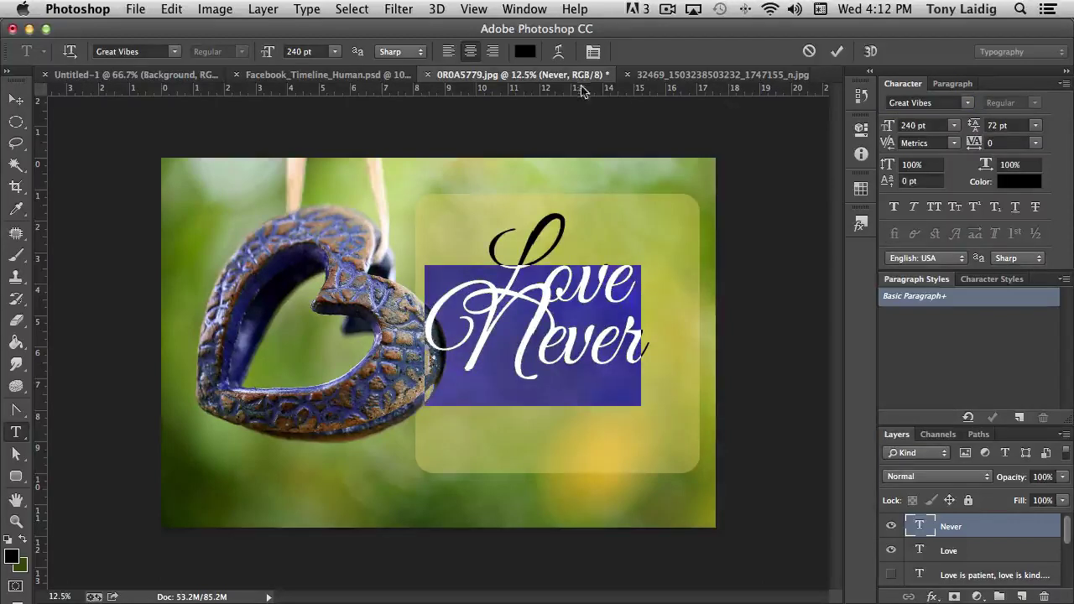
left_click(15, 101)
left_click_drag(558, 343, 515, 373)
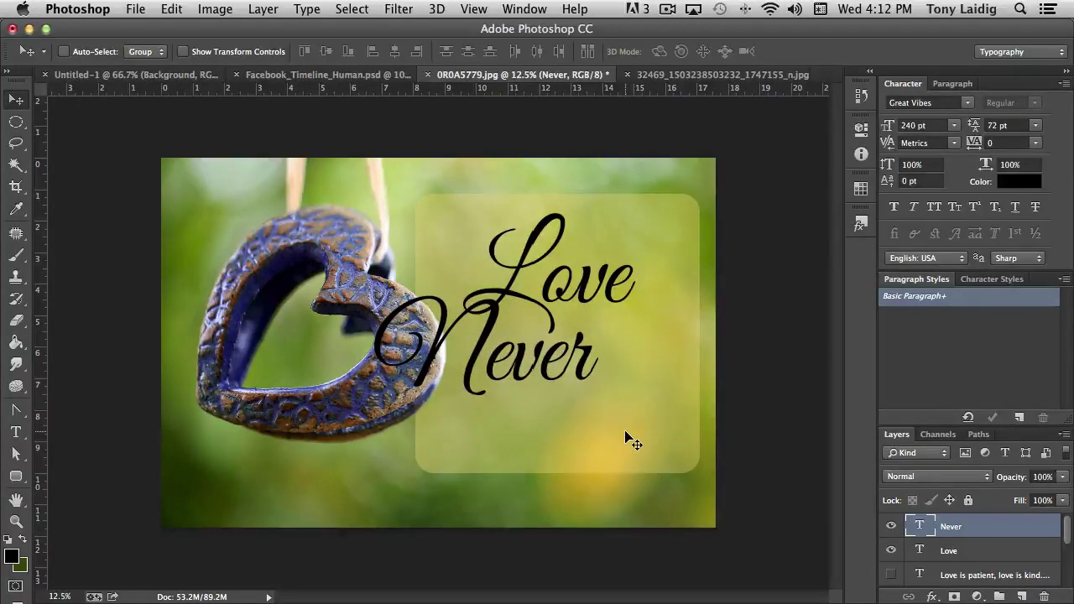
left_click_drag(511, 362, 542, 366)
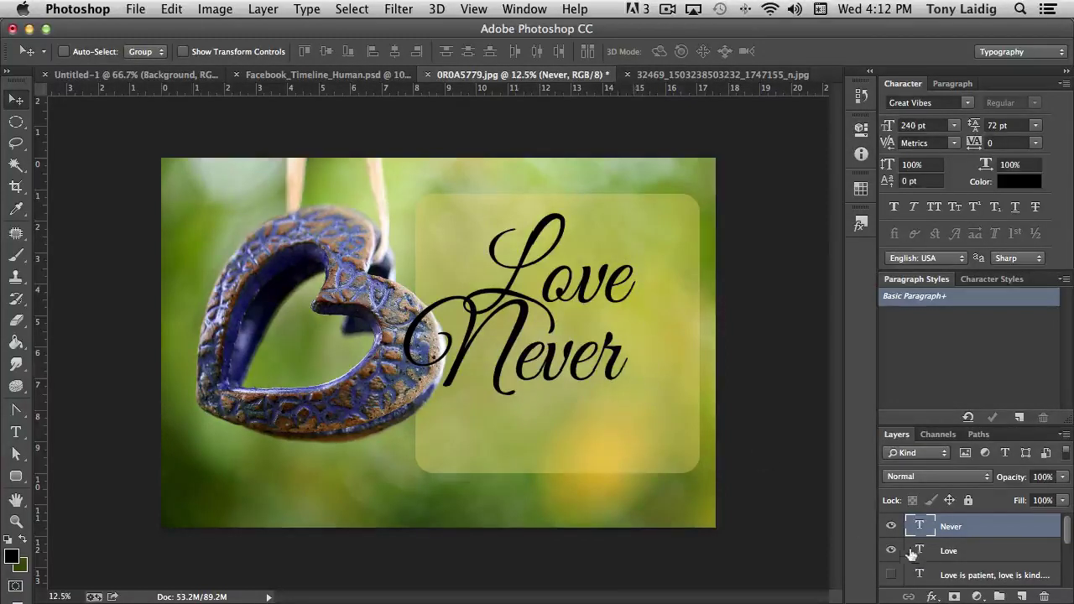
Step: Shift Love and Never together to the right within the panel
left_click(973, 550, "shift")
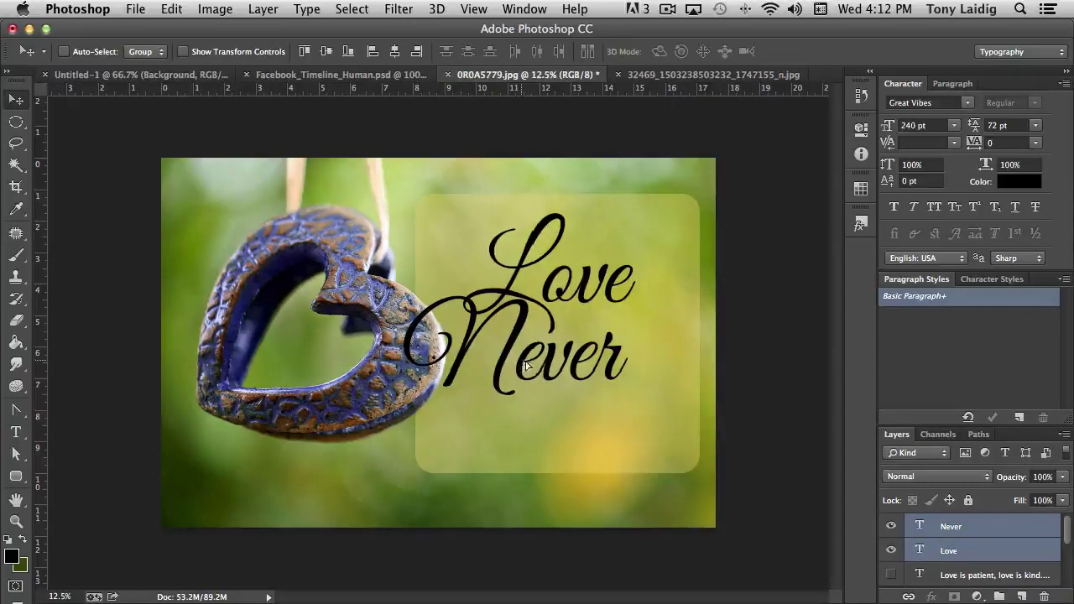
left_click_drag(526, 365, 575, 370)
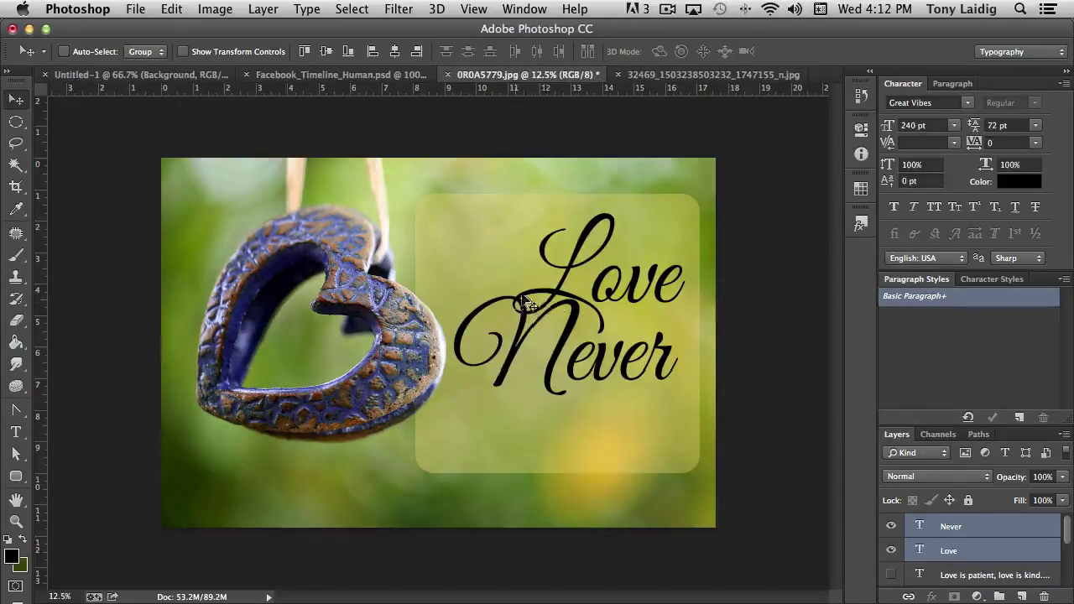
left_click(954, 536)
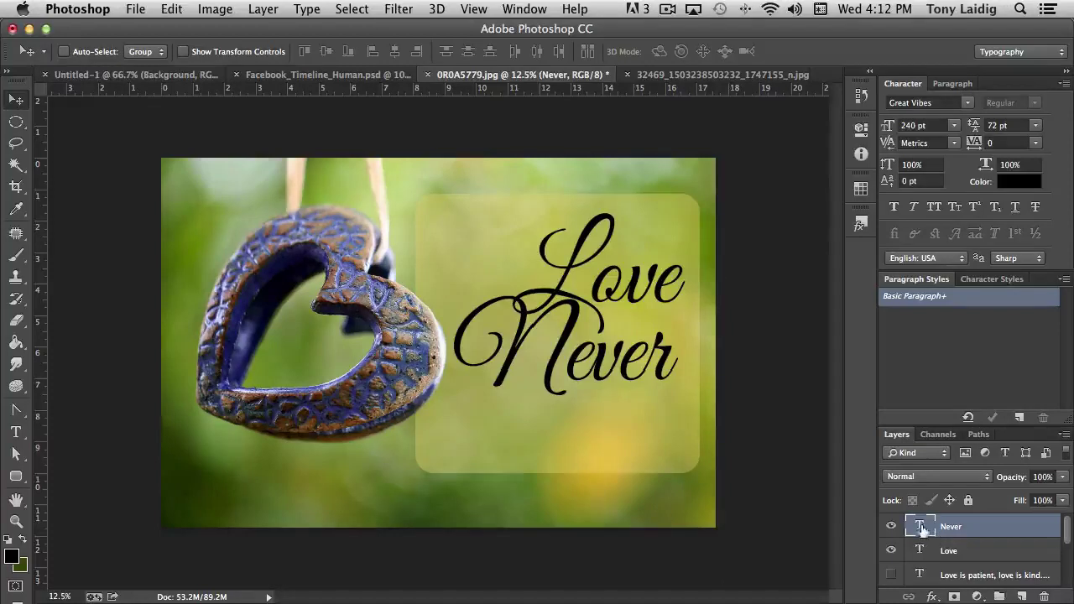
Step: Colour the Love text dark green (#354601) sampled from the photo
double_click(920, 551)
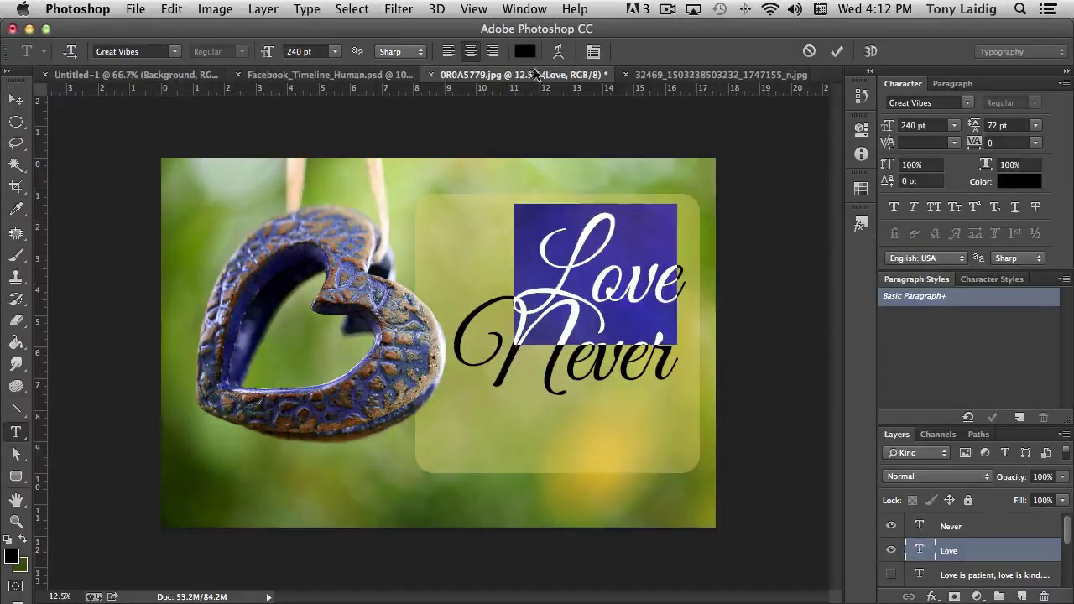
left_click(524, 51)
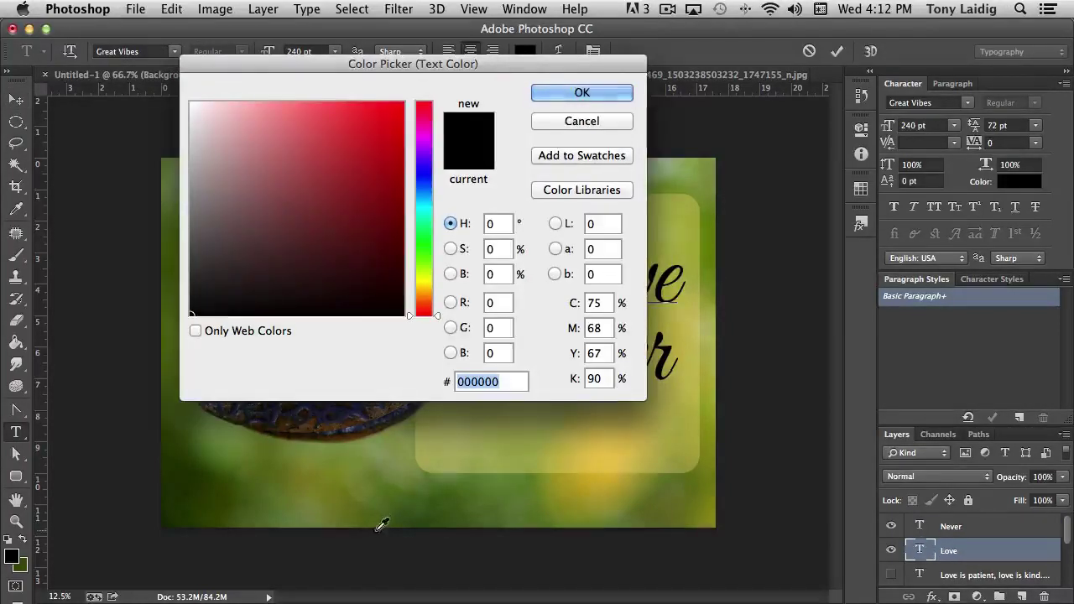
left_click(220, 486)
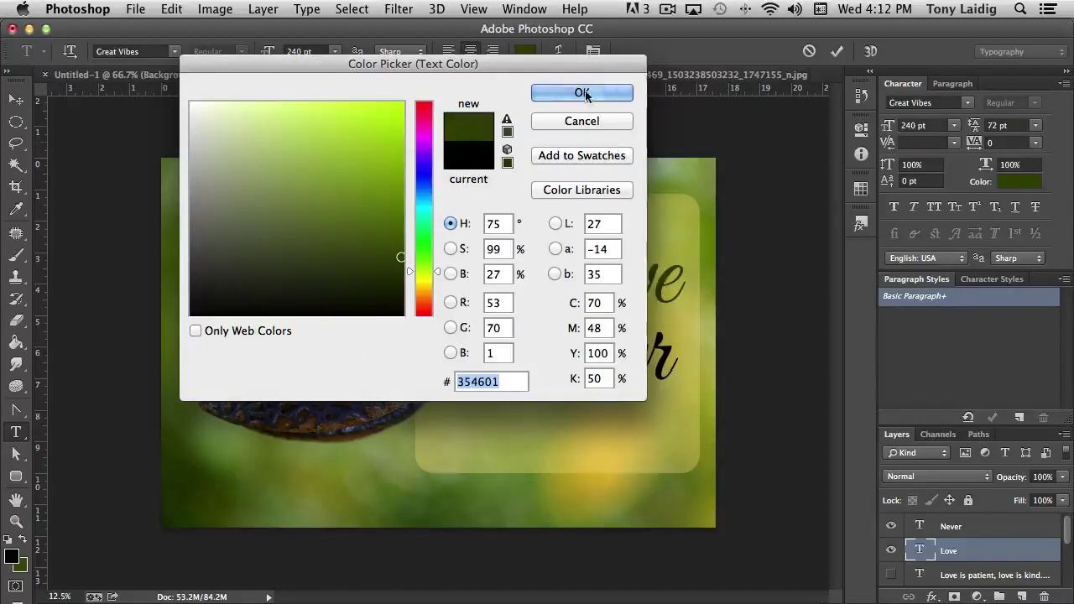
left_click(585, 95)
left_click(16, 101)
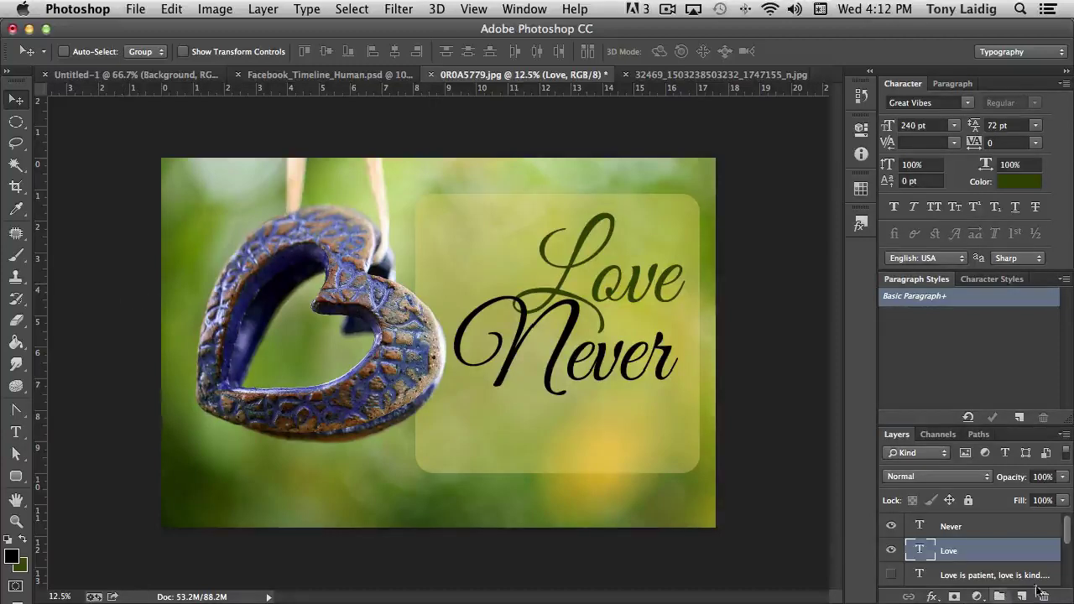
Step: Colour the Never text brown (#61411e) sampled from the heart
double_click(920, 525)
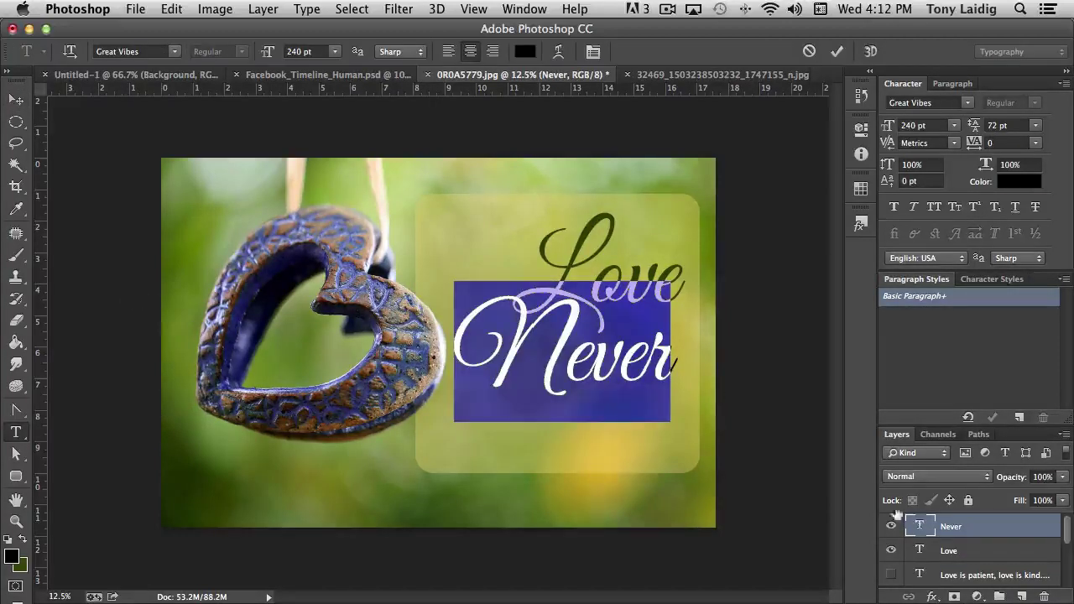
left_click(526, 53)
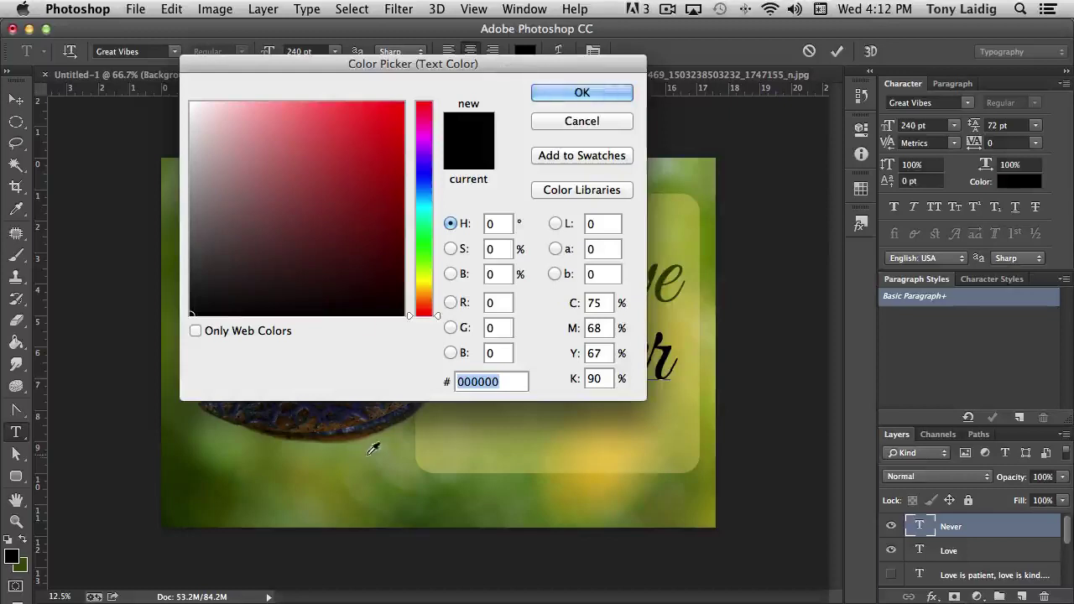
left_click(353, 422)
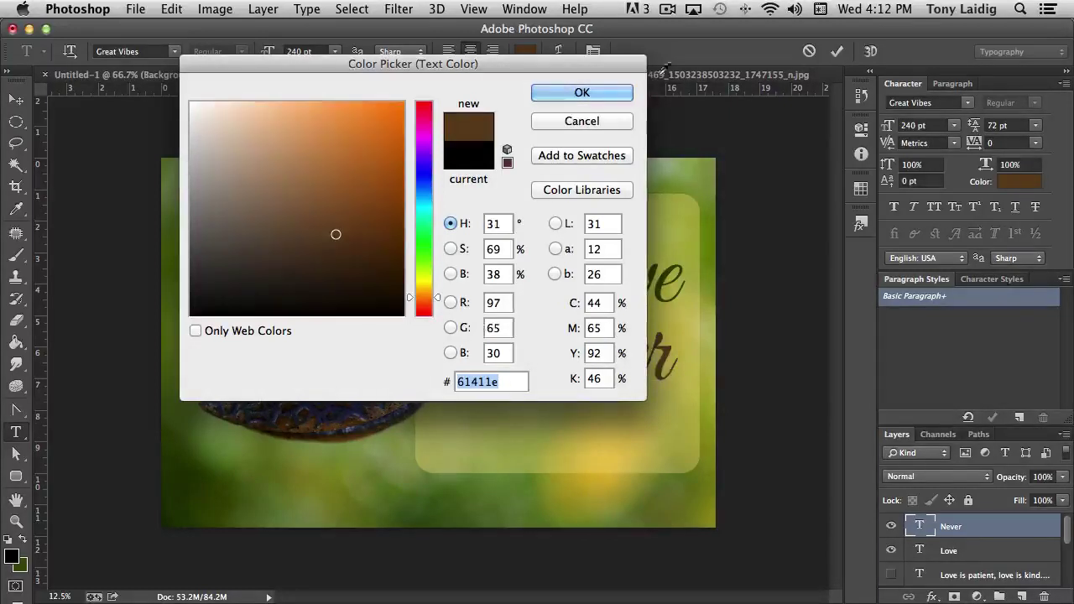
left_click(582, 92)
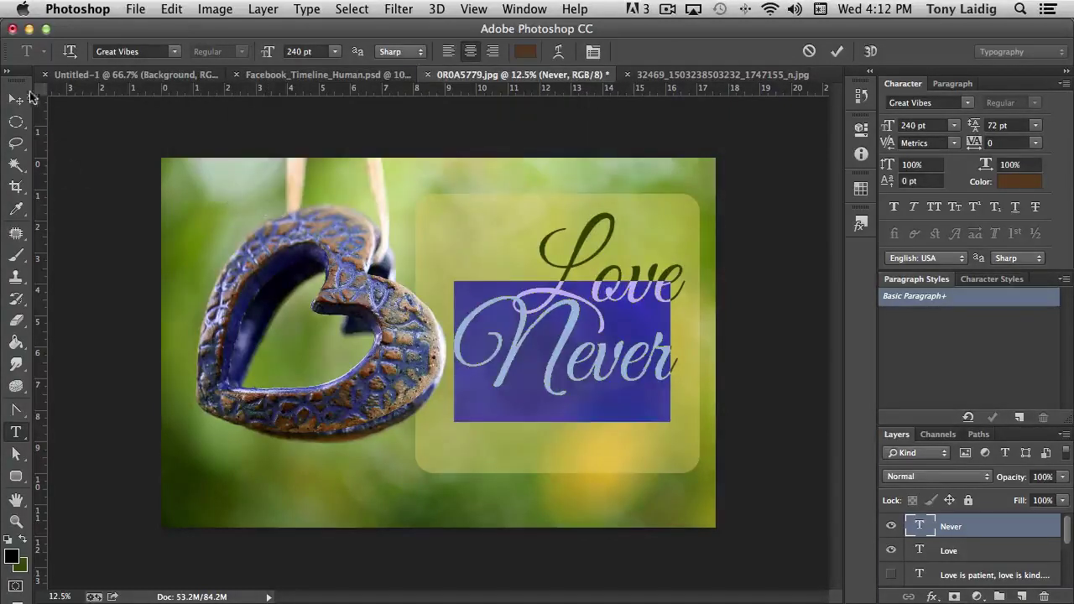
left_click(16, 99)
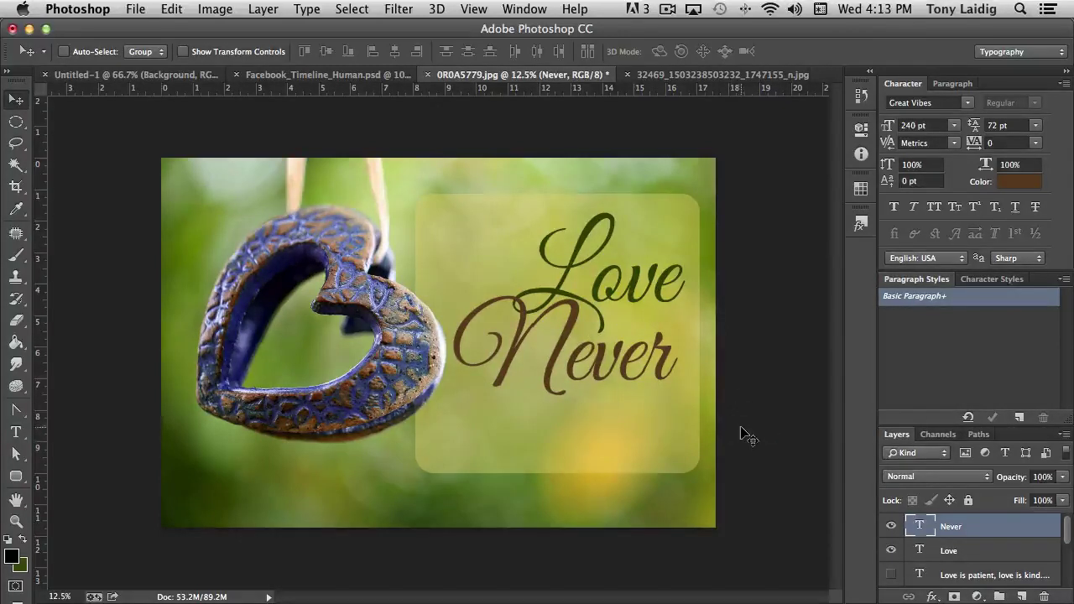
Step: Zoom in on the lettering, add a white layer mask to Never, and load Love's outline as a selection
key("super+equal")
key("super+equal")
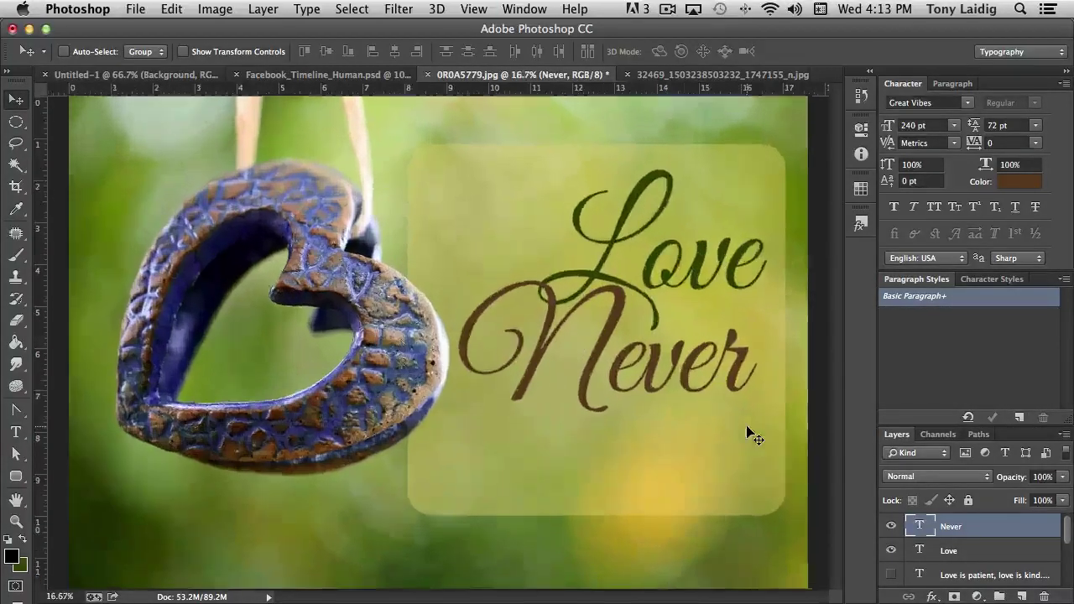
scroll(731, 251, "right", 5)
scroll(731, 252, "up", 2)
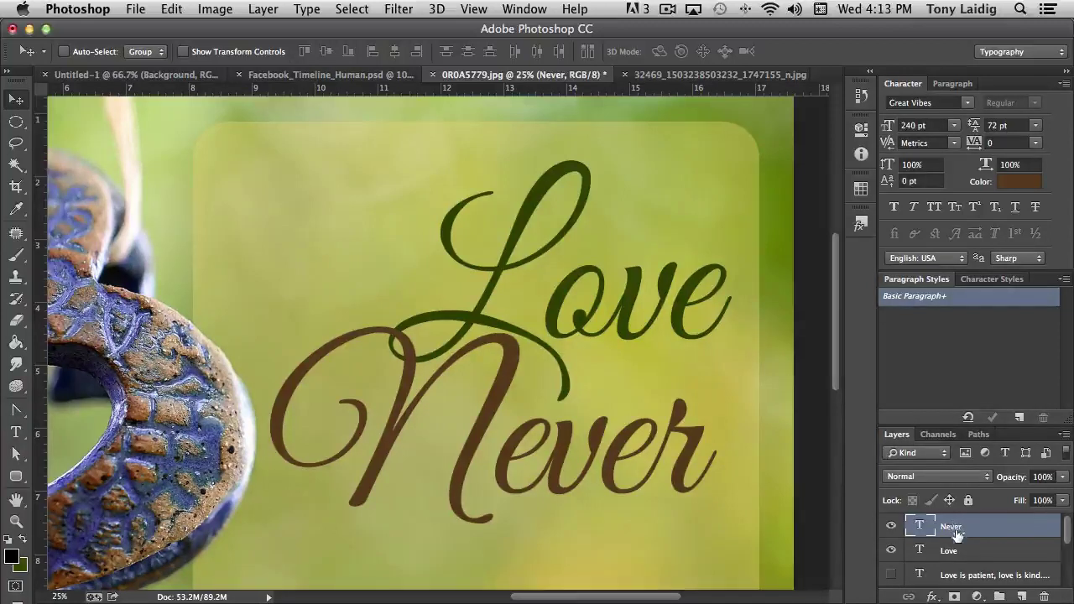
left_click(954, 596)
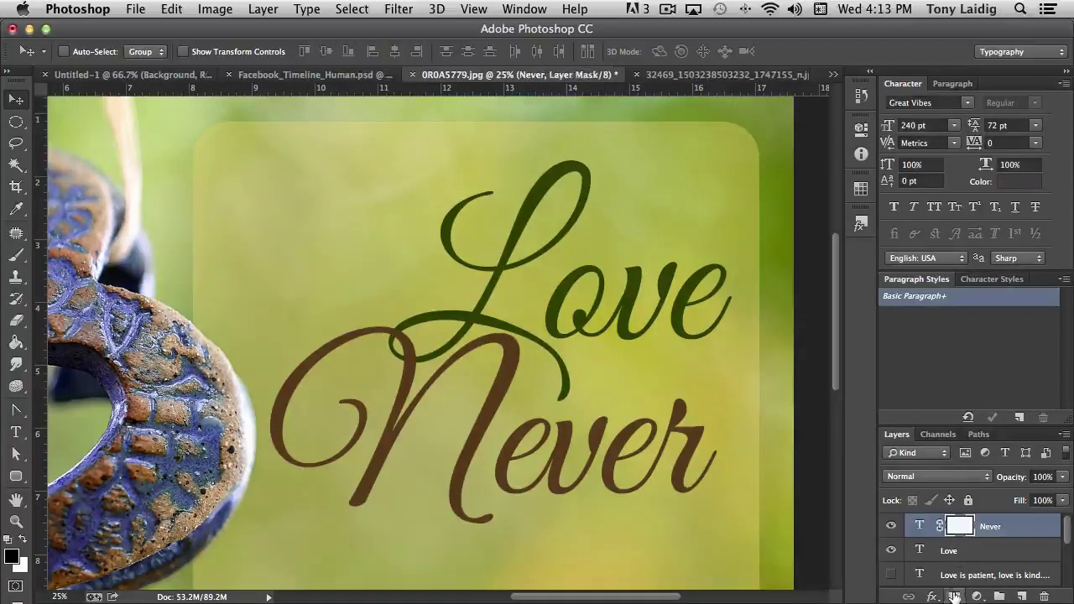
left_click(920, 549, "super")
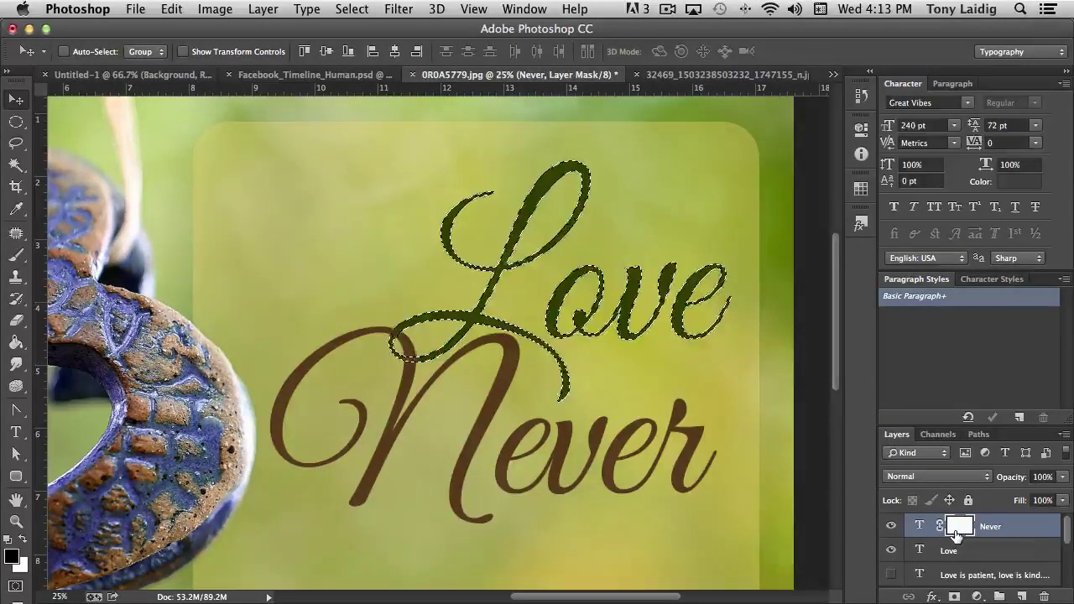
Step: Pick a hard round brush of about 58 px and deselect Love's outline
left_click(16, 255)
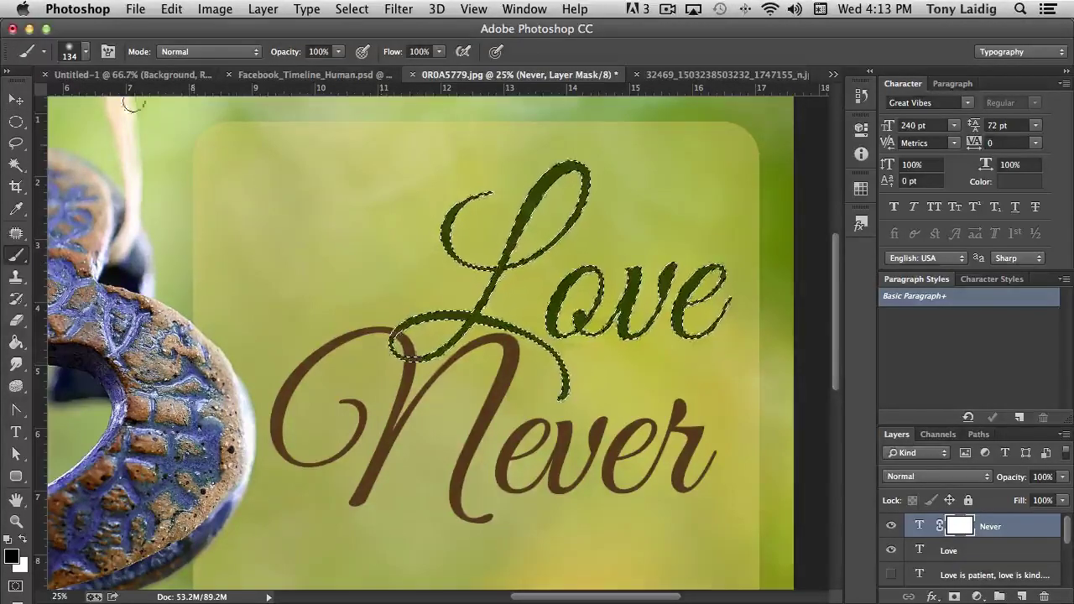
left_click(84, 53)
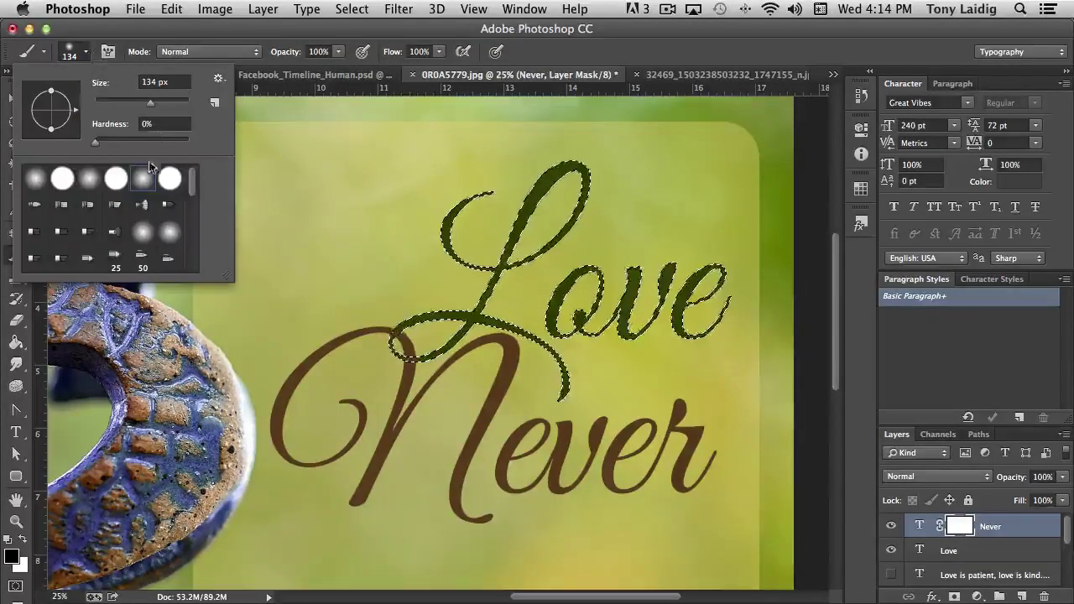
left_click(62, 178)
left_click_drag(150, 102, 122, 104)
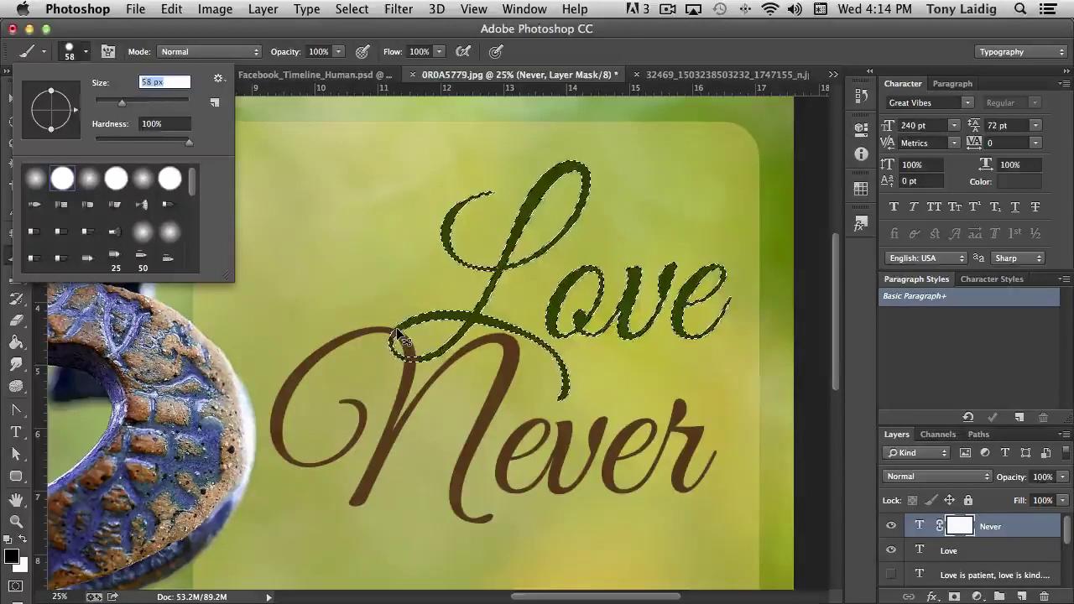
key("Escape")
key("super+d")
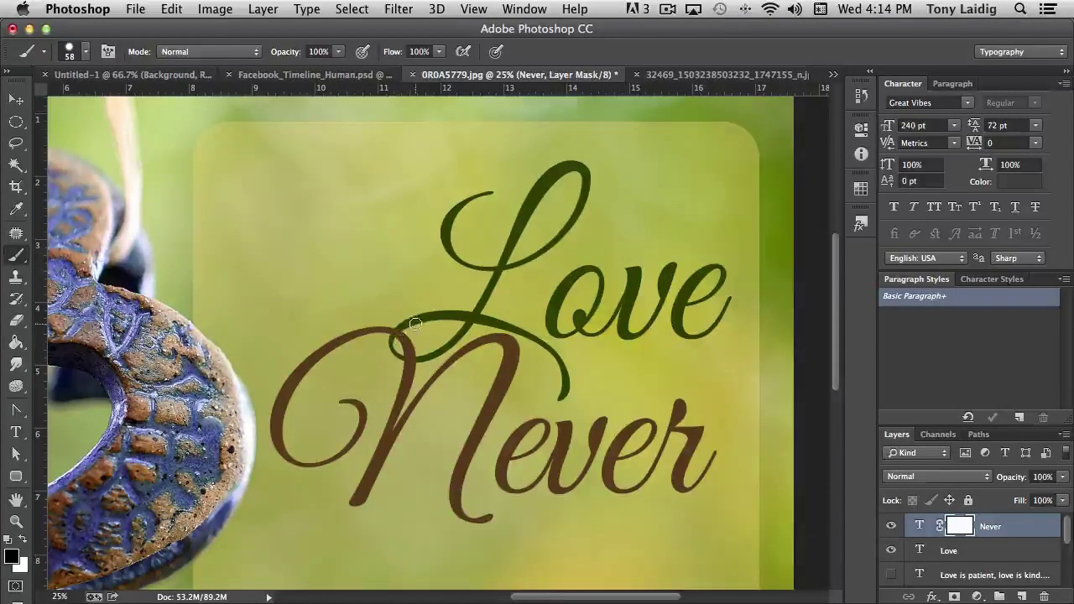
Step: Paint out Never's brown stroke on its mask where the swashes cross, bringing Love's loop in front
scroll(398, 336, "left", 2)
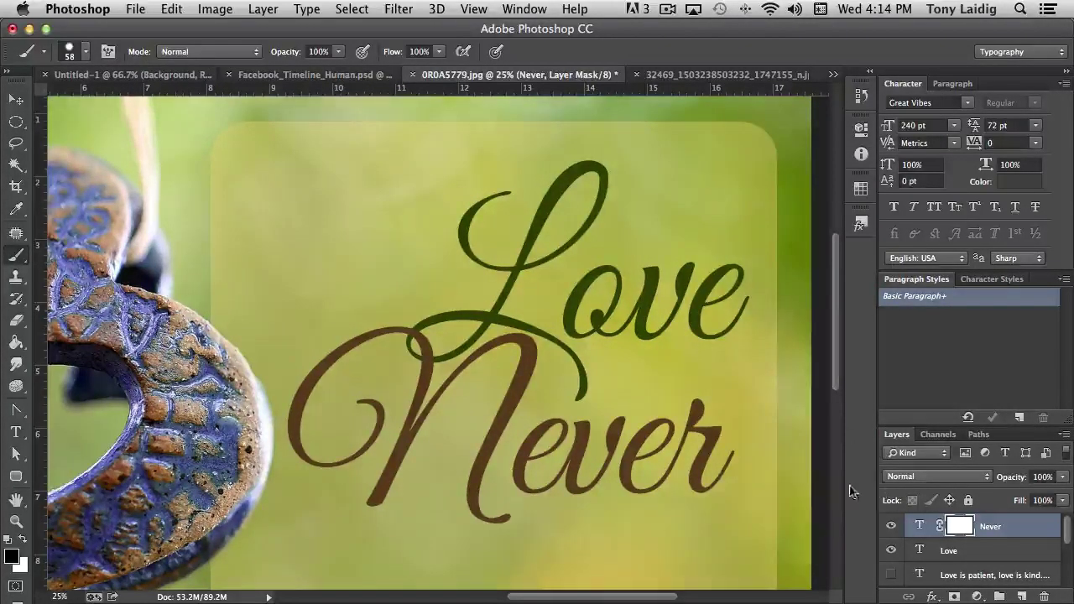
left_click_drag(402, 354, 419, 323)
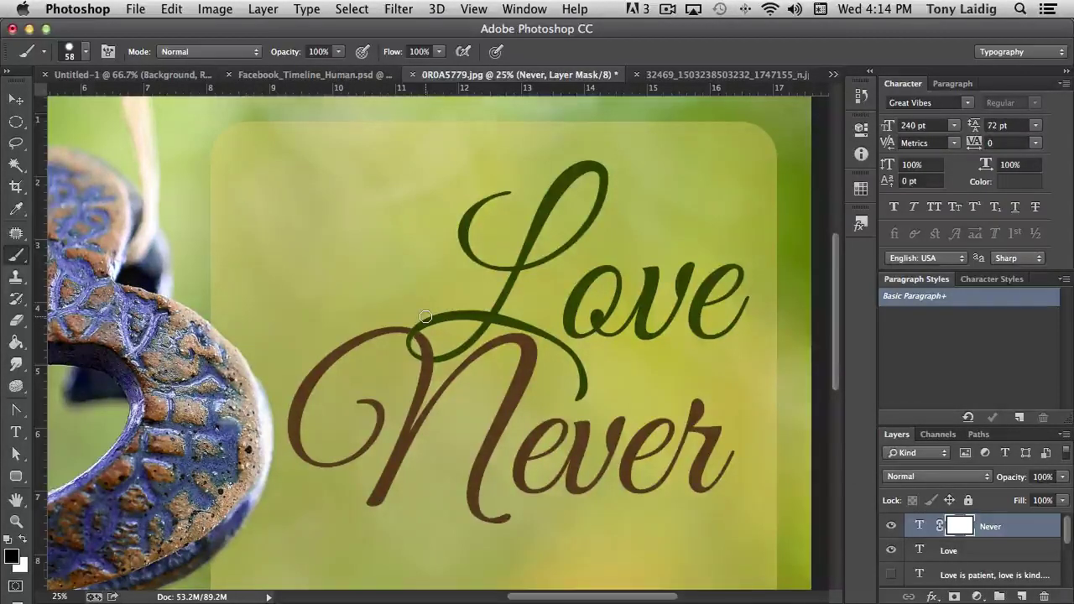
left_click(425, 316)
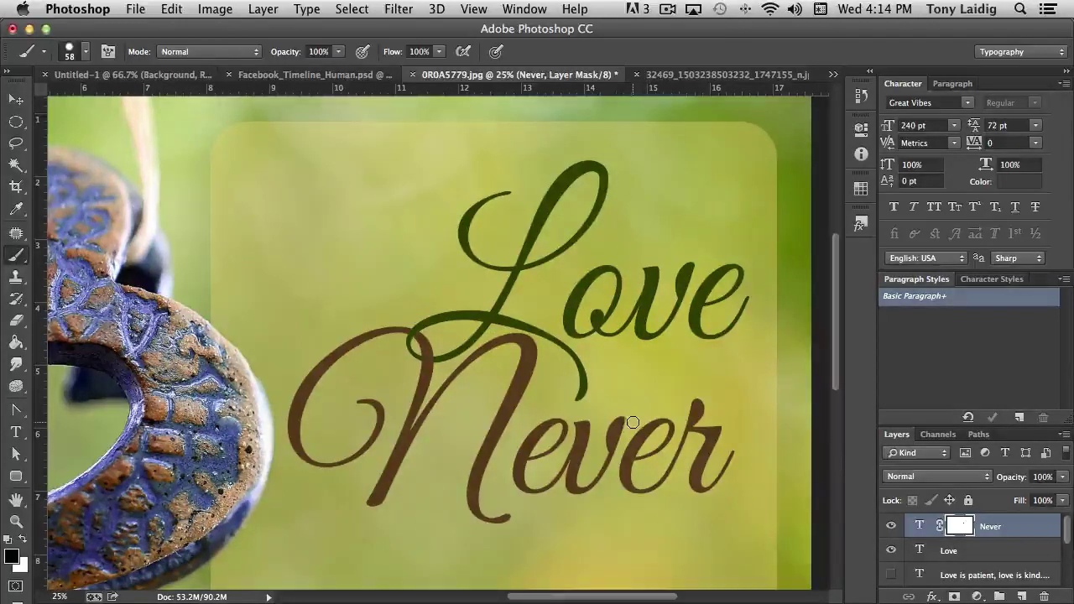
Step: Give the green Love text layer a drop shadow: size 21 px, distance 14 px, opacity 50%
left_click(917, 526)
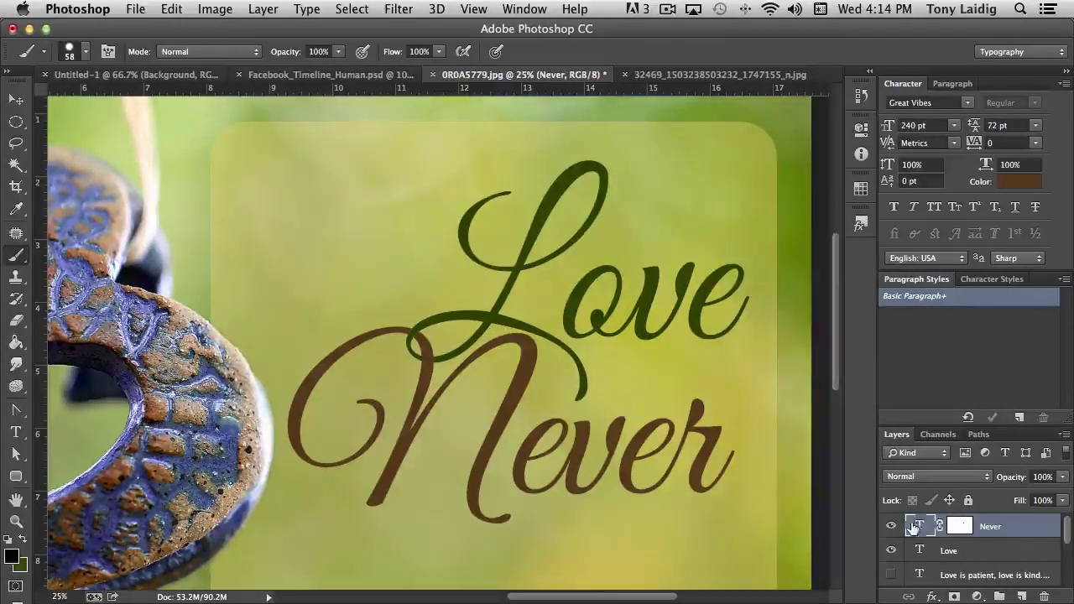
left_click(918, 550)
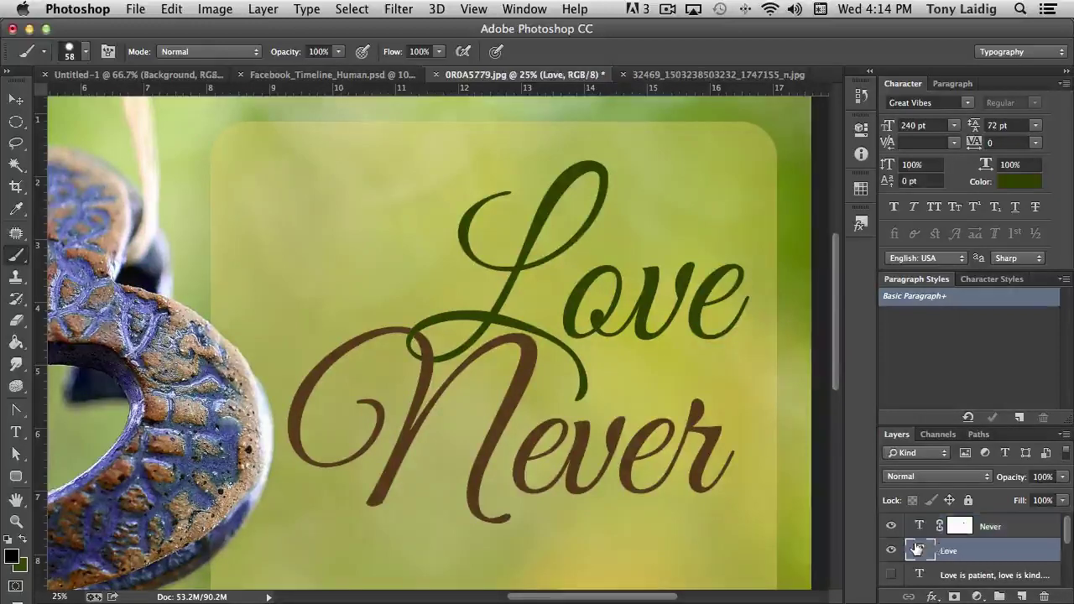
right_click(1009, 551)
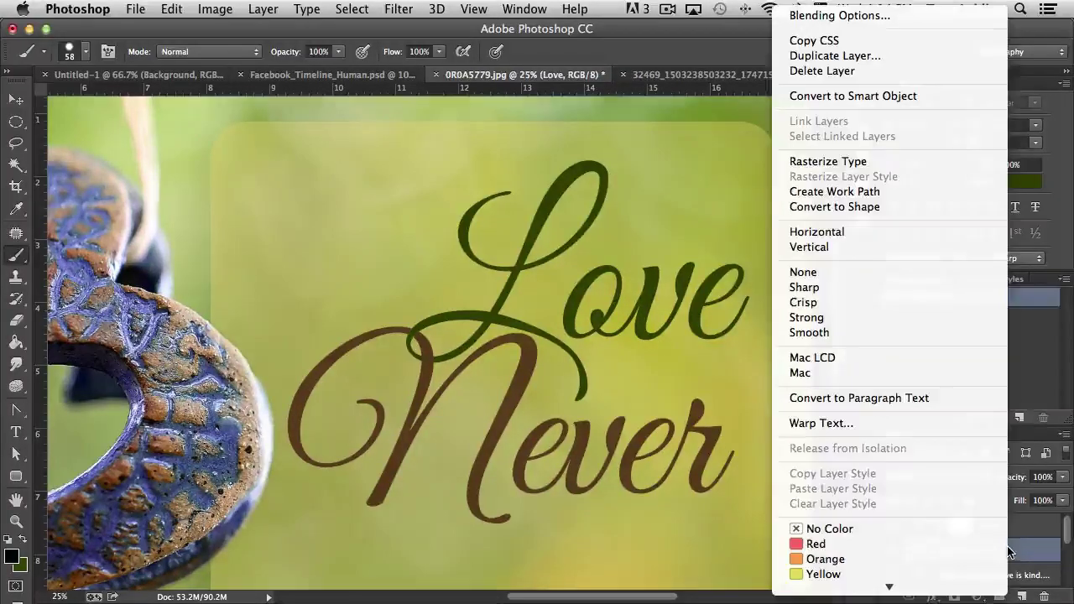
left_click(889, 13)
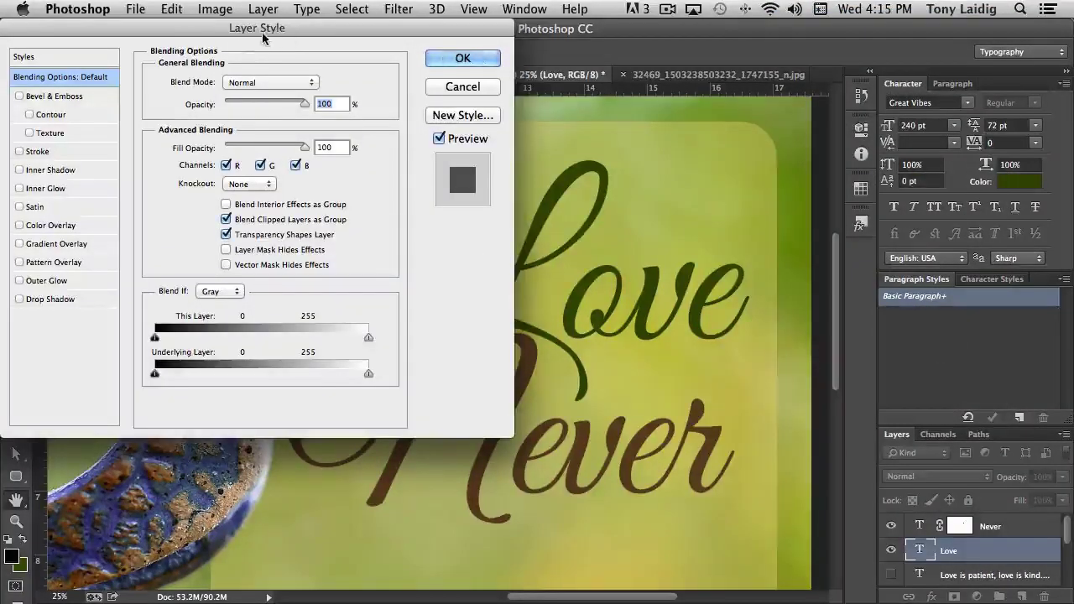
left_click_drag(268, 32, 290, 38)
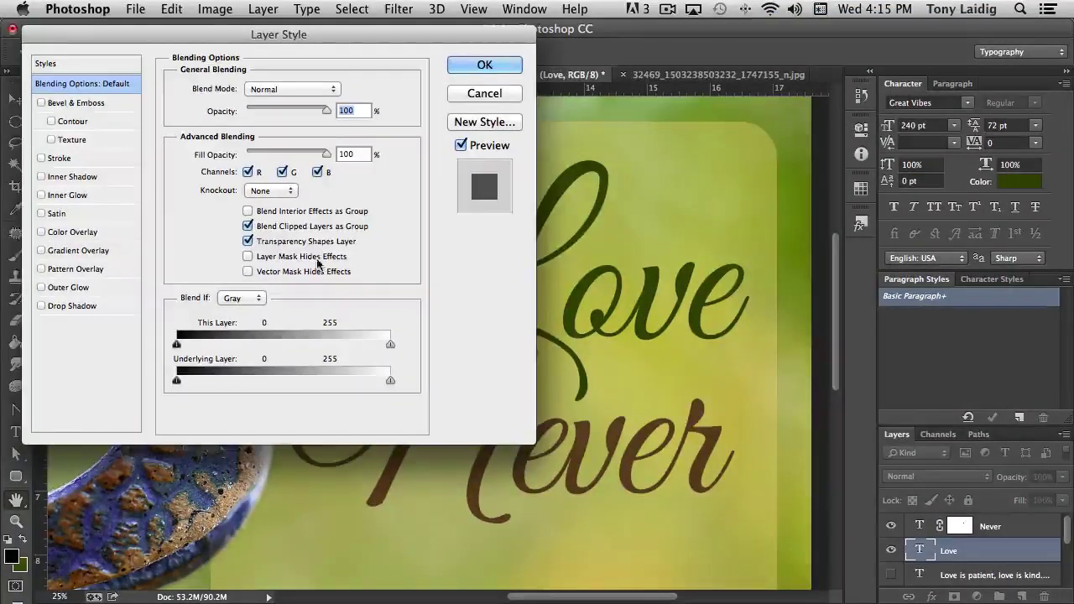
left_click(57, 306)
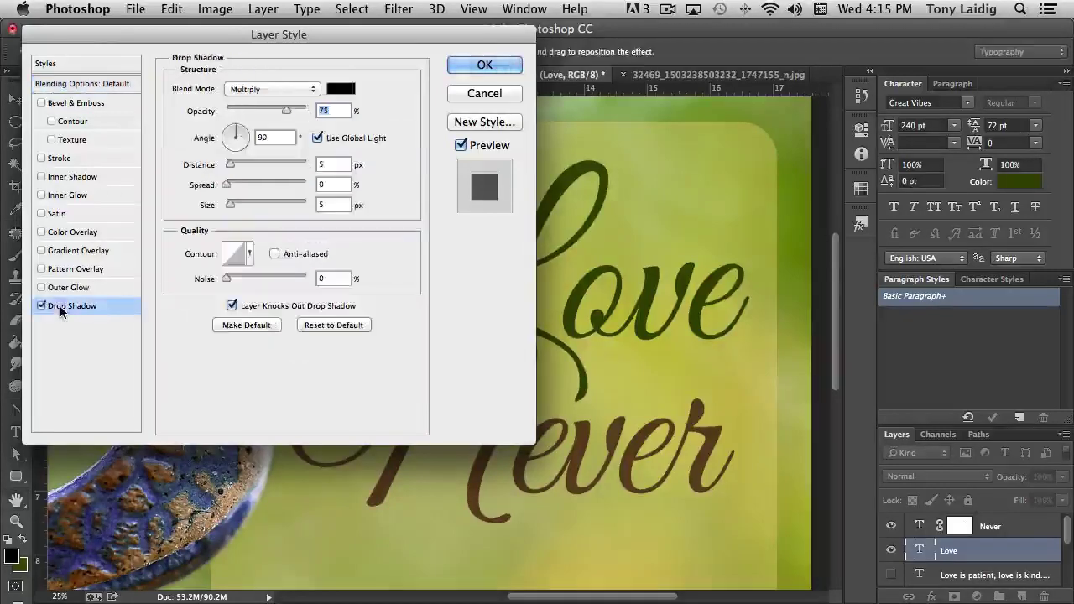
left_click_drag(181, 42, 812, 126)
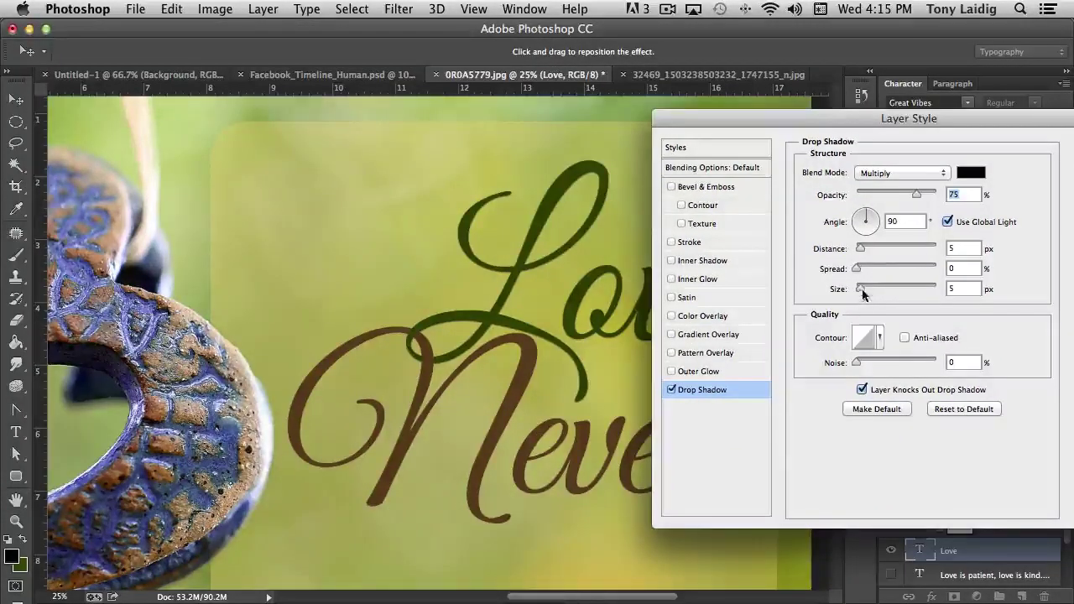
left_click_drag(861, 288, 868, 292)
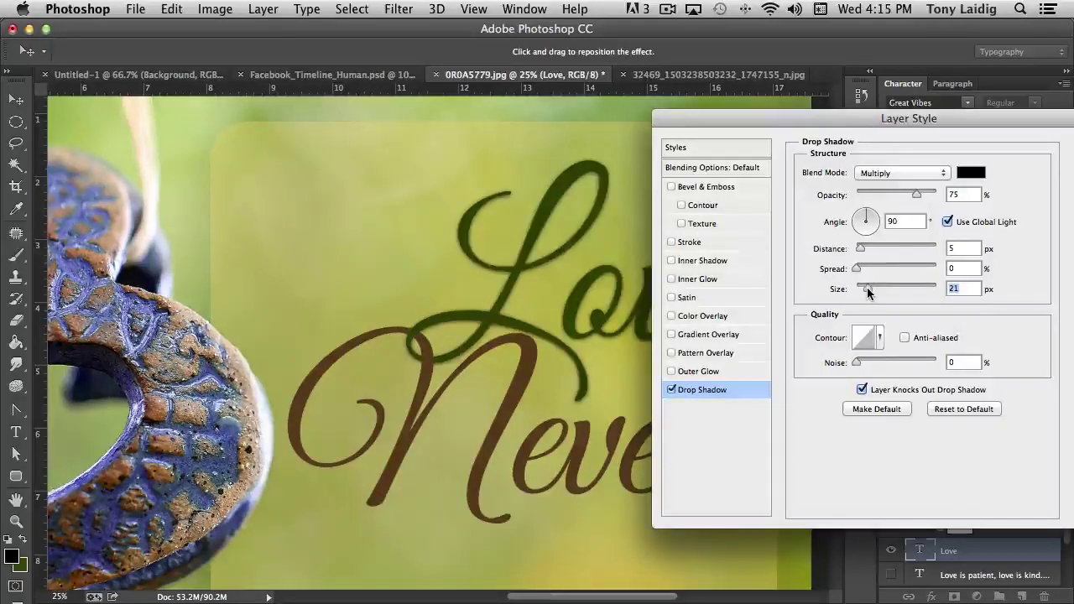
left_click_drag(861, 250, 869, 250)
left_click_drag(916, 193, 896, 193)
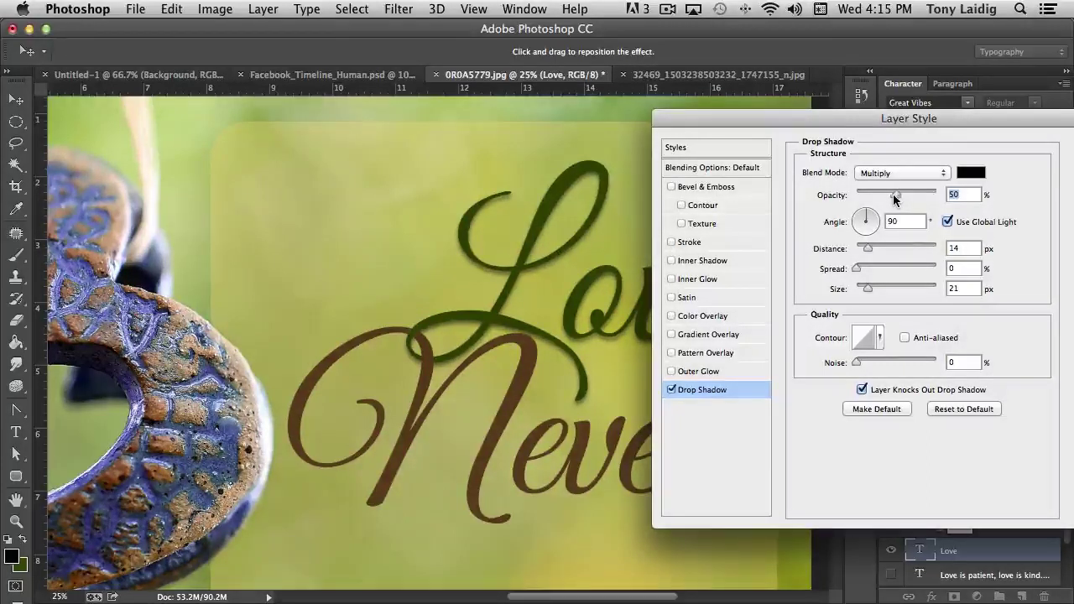
left_click_drag(939, 118, 823, 103)
left_click(998, 134)
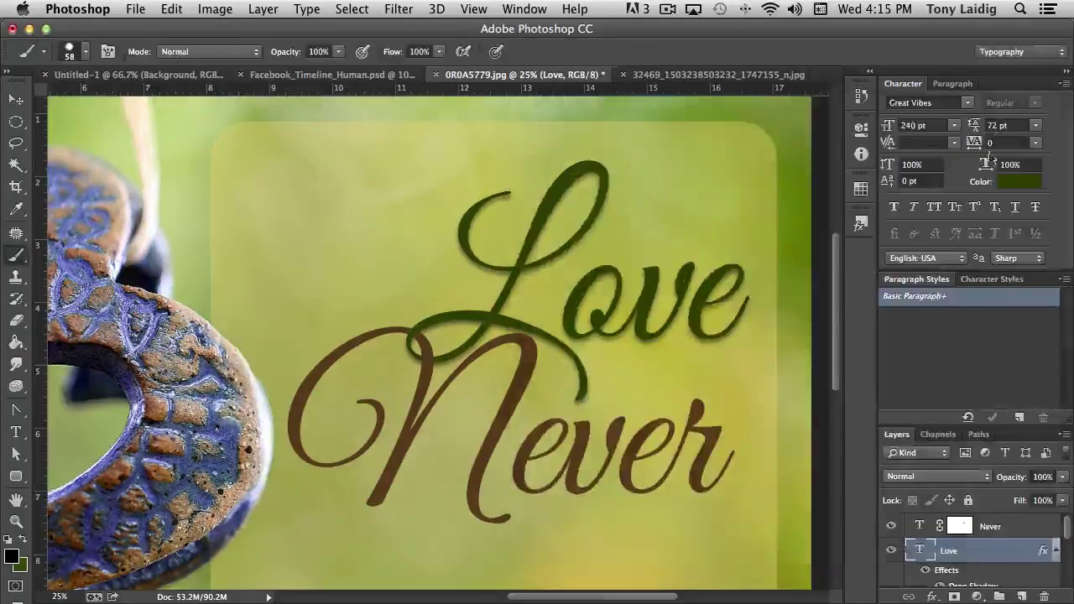
Step: Copy the Love layer's drop shadow layer style
left_click(1055, 554)
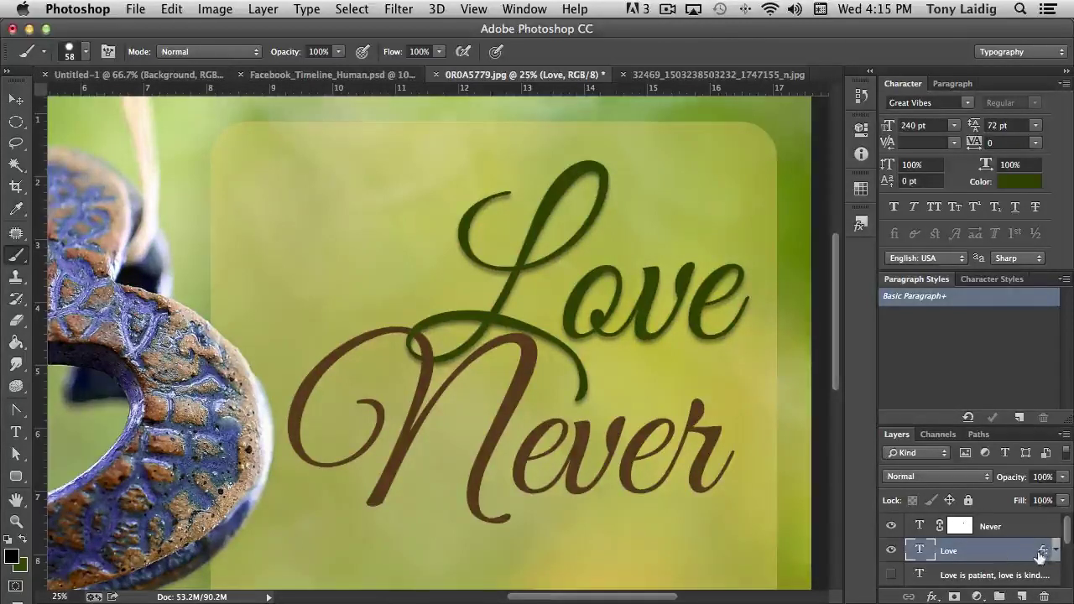
right_click(1041, 551)
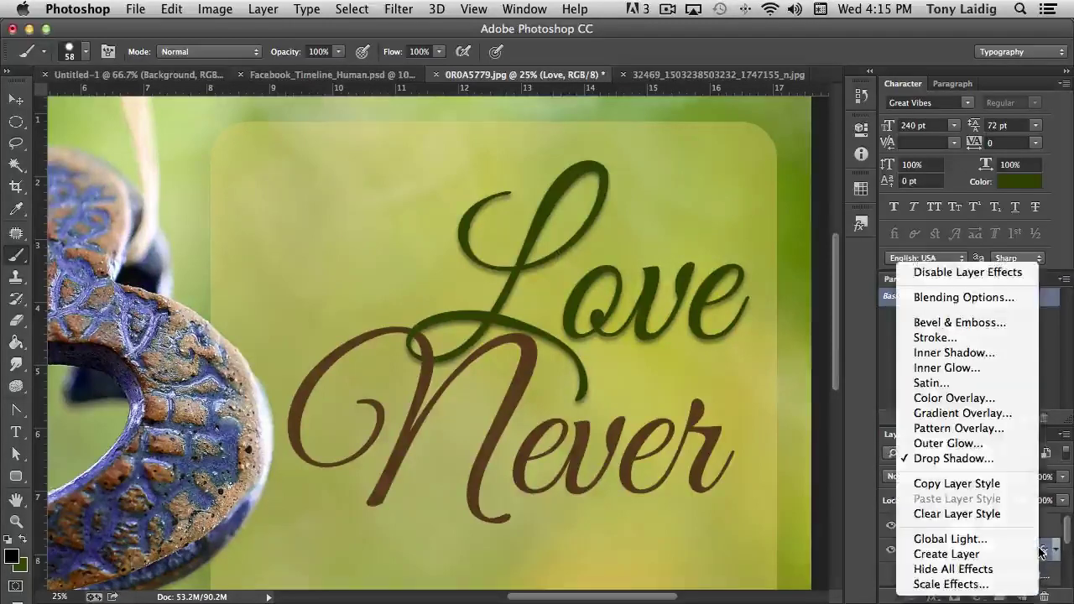
left_click(969, 484)
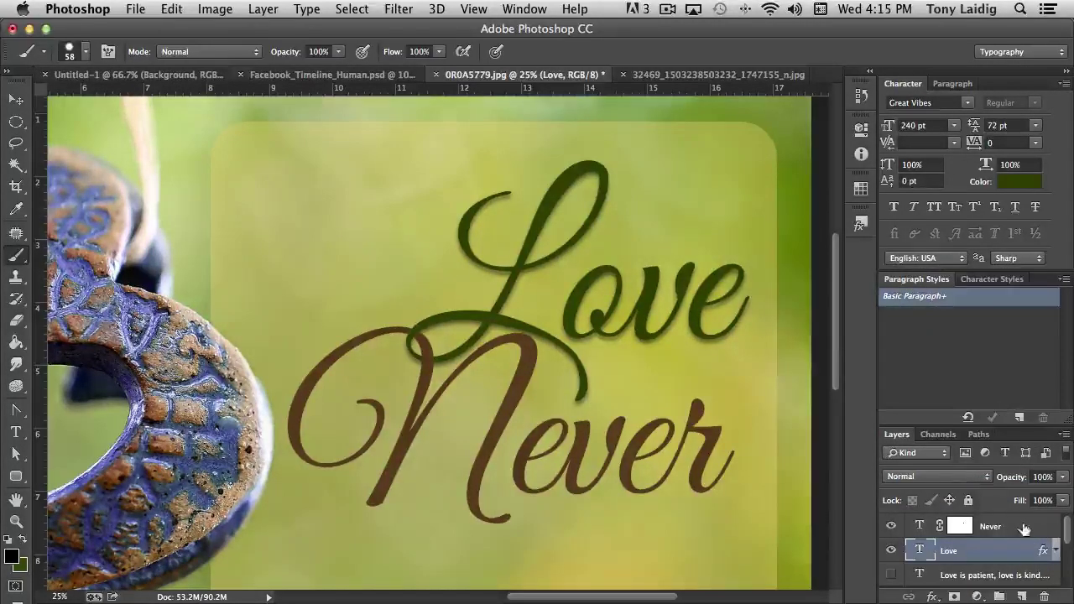
right_click(1042, 551)
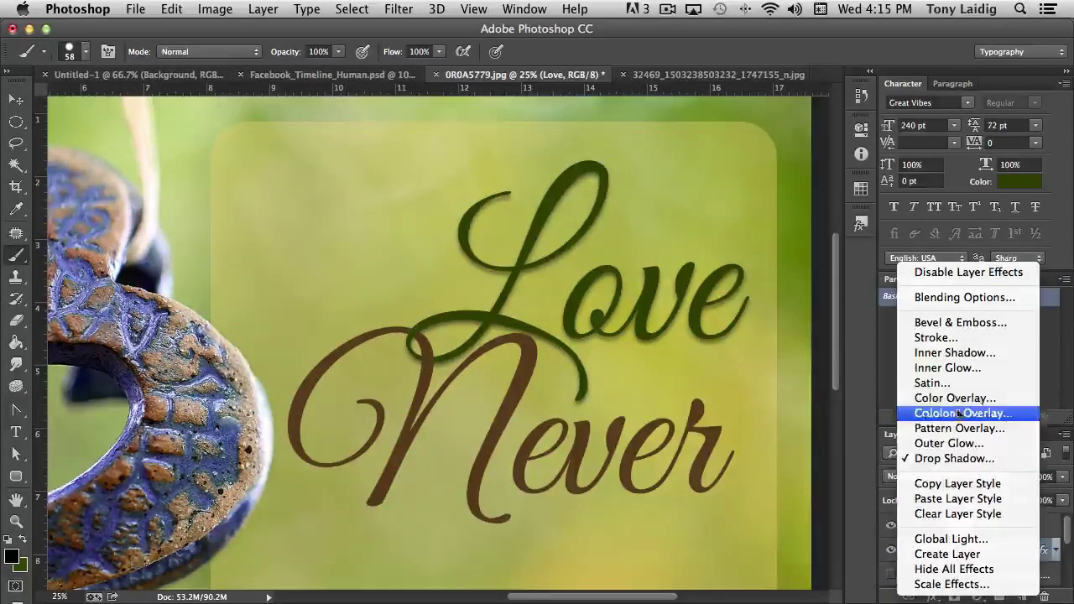
left_click(1059, 554)
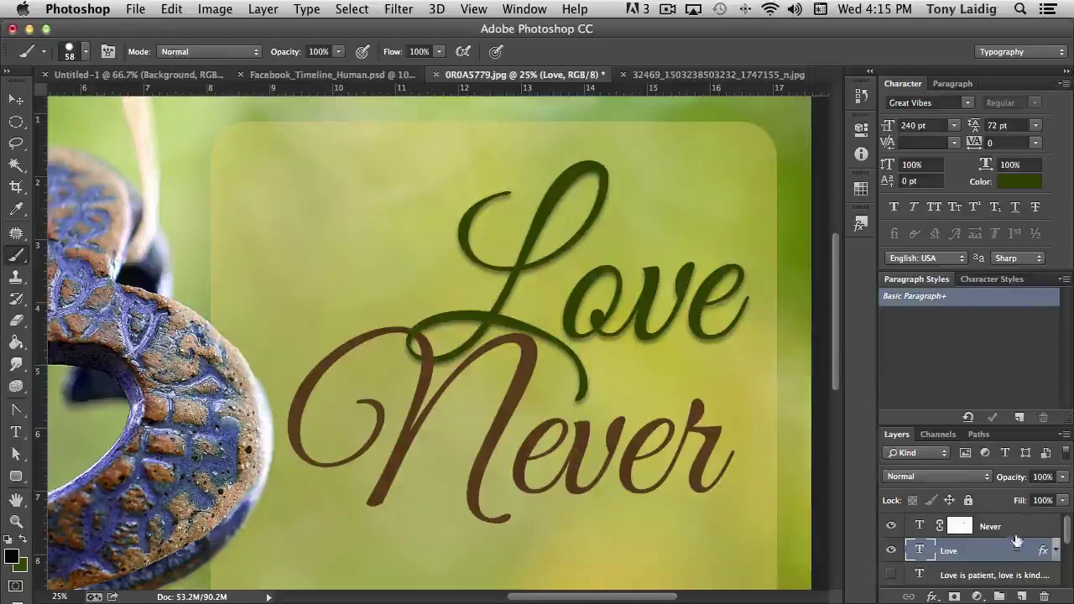
Step: Paste Love's layer style onto the brown Never text layer
left_click(1024, 528)
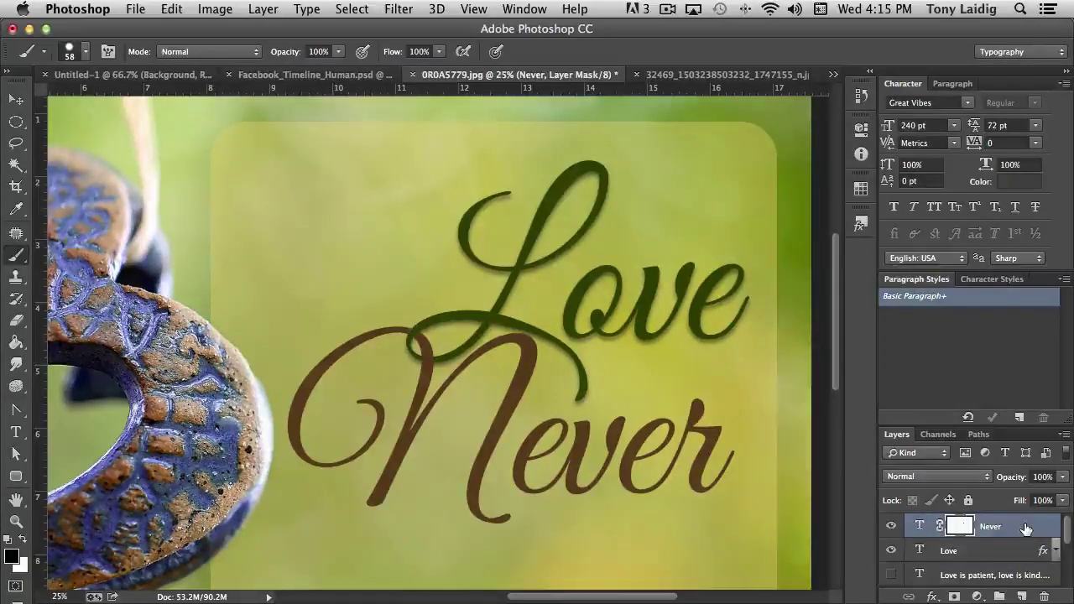
right_click(1025, 528)
mouse_move(906, 586)
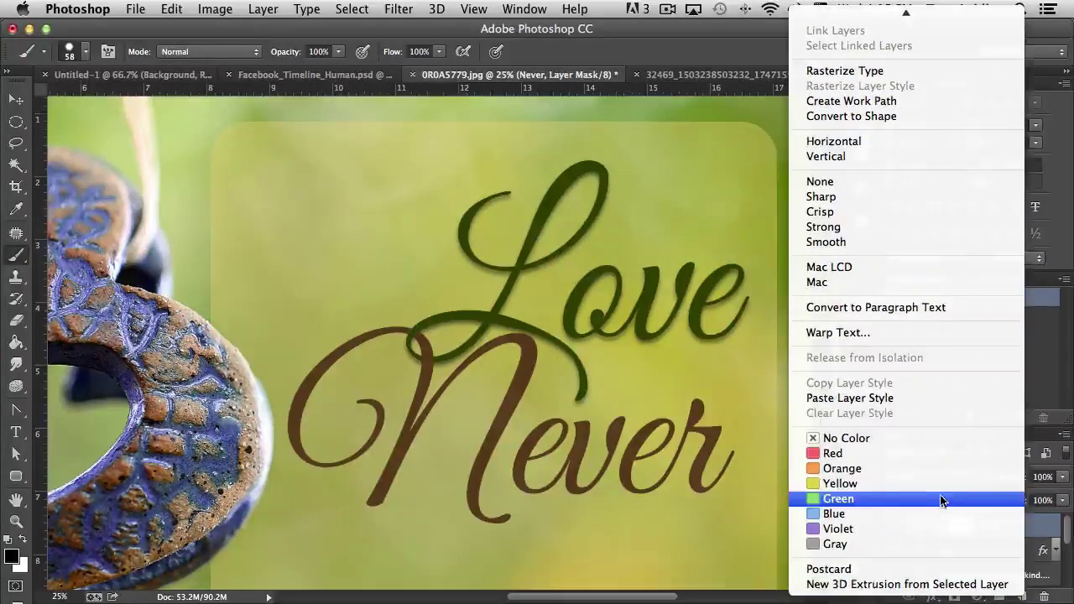
left_click(885, 399)
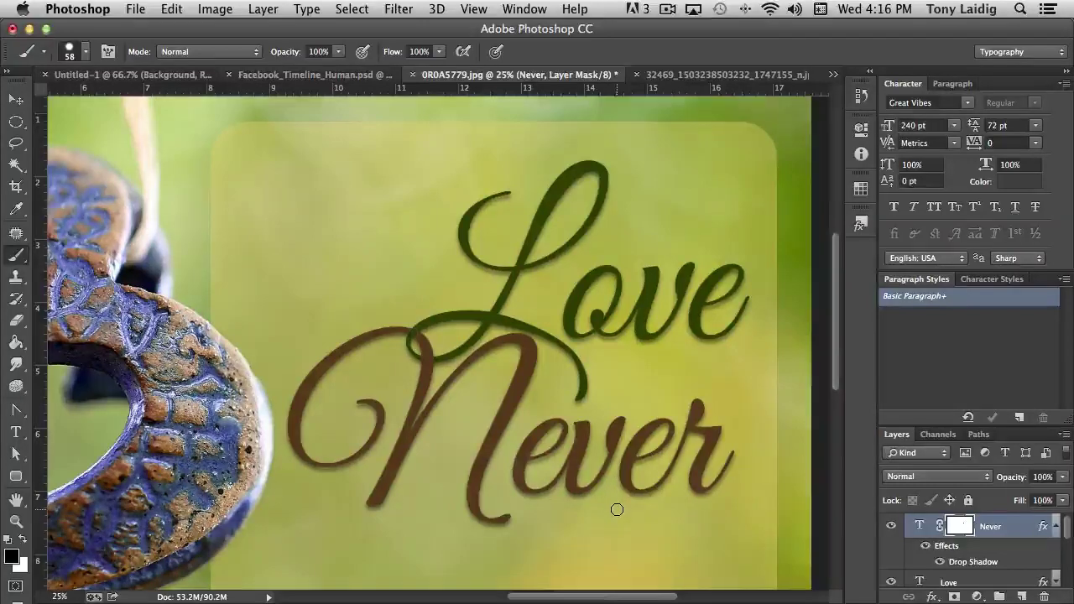
left_click(1056, 527)
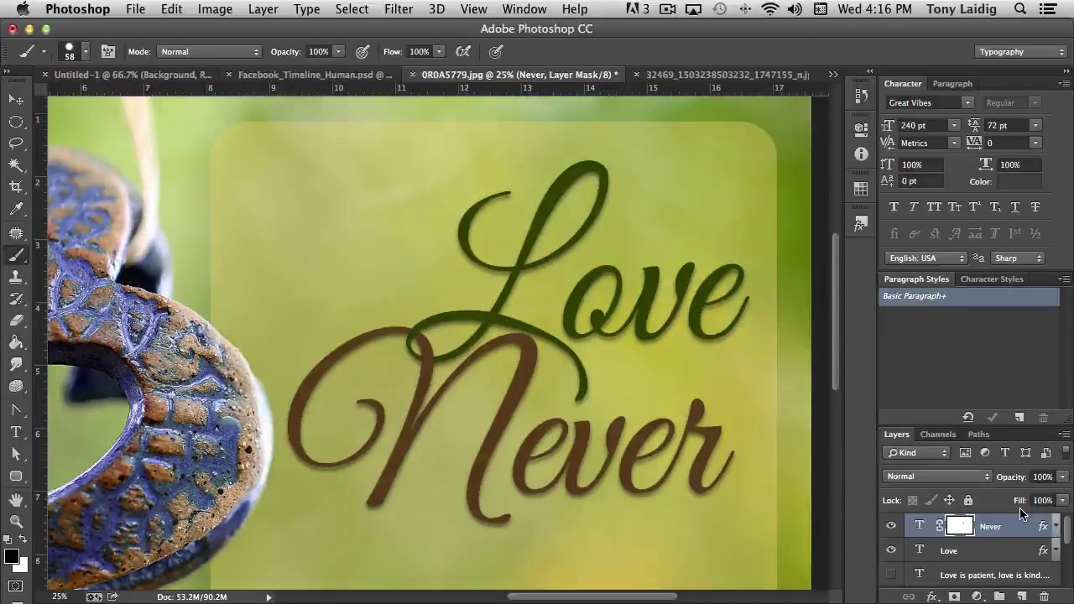
Step: Zoom out to 12.5% to show the whole heart canvas and open the File menu
key("super+minus")
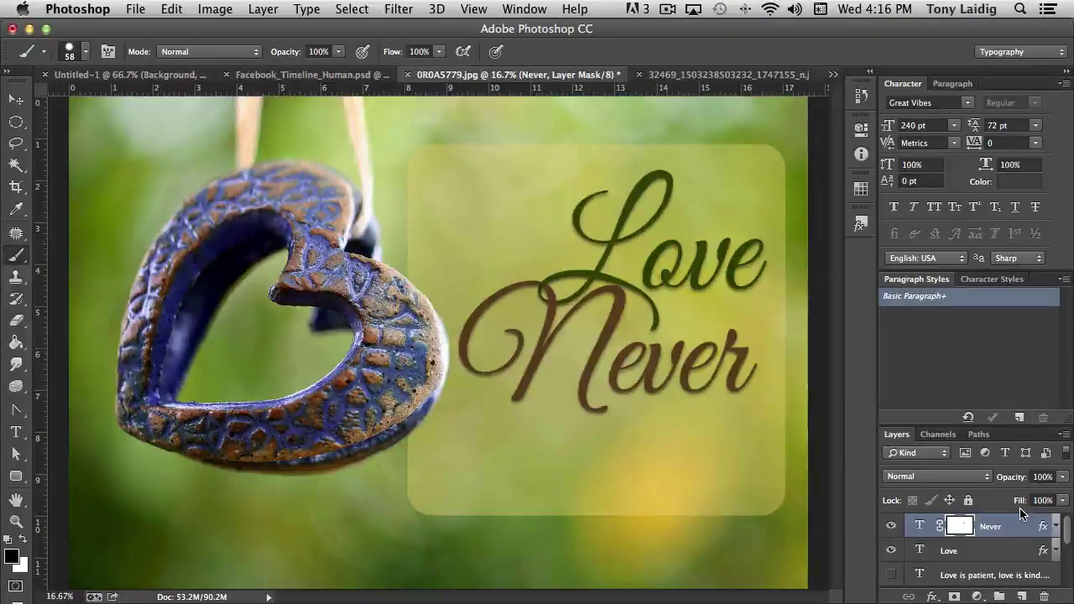
key("super+minus")
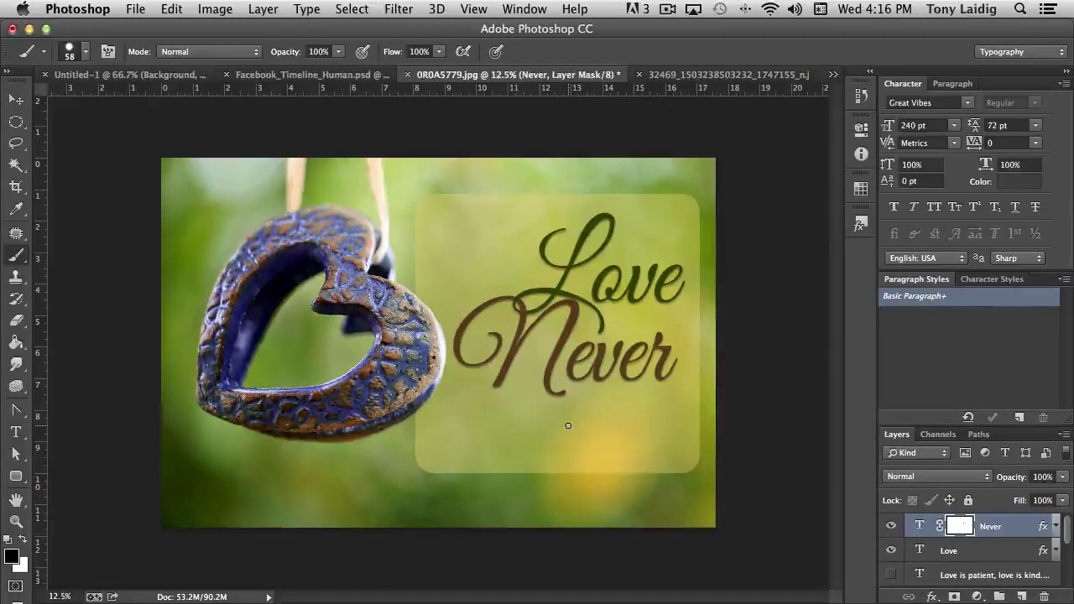
scroll(1017, 548, "down", 5)
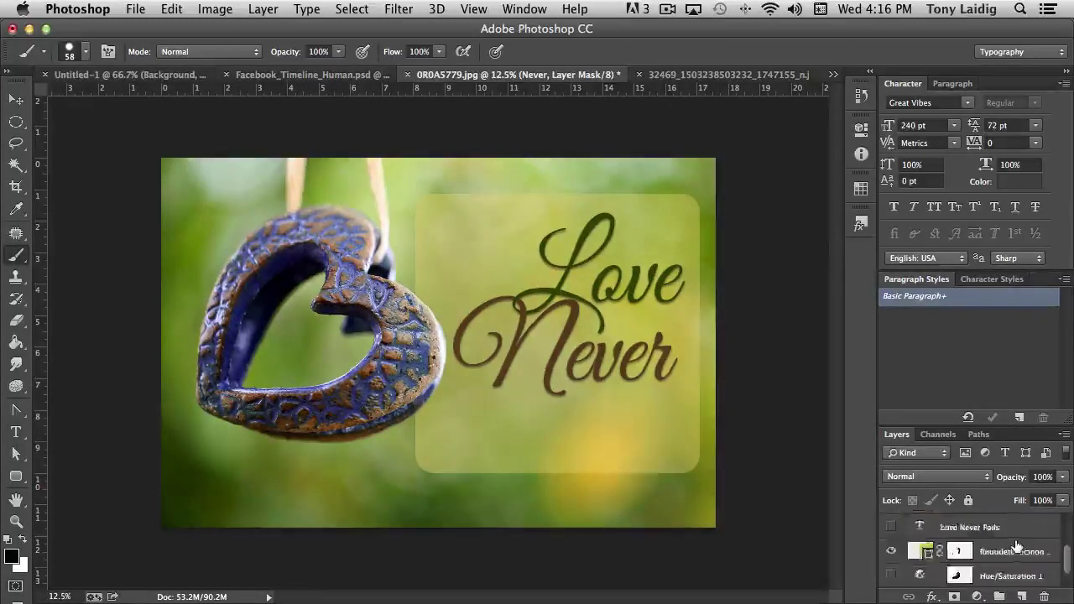
scroll(1017, 548, "up", 5)
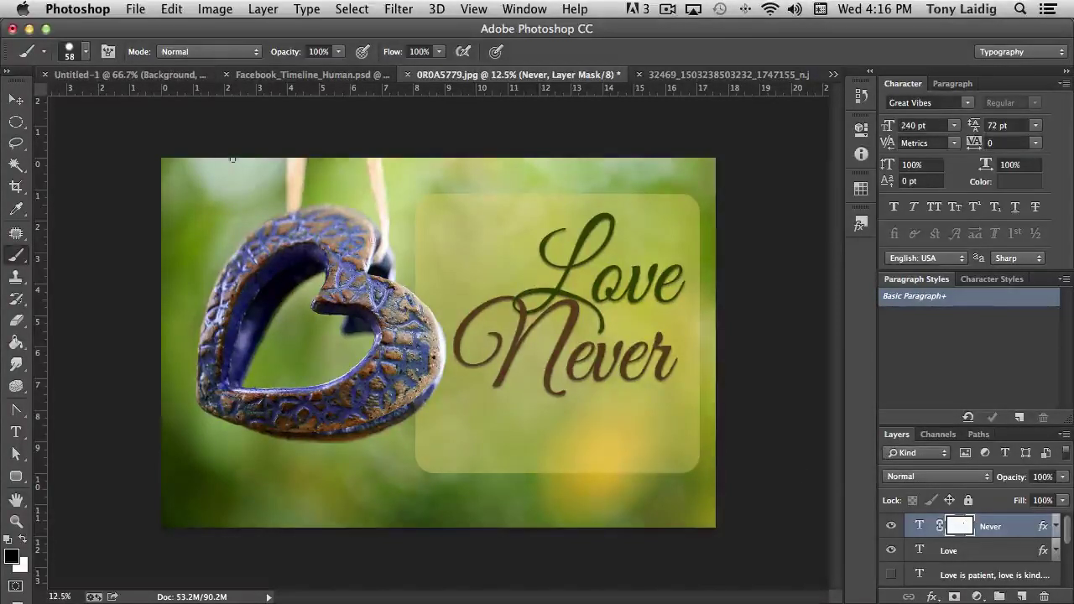
left_click(135, 9)
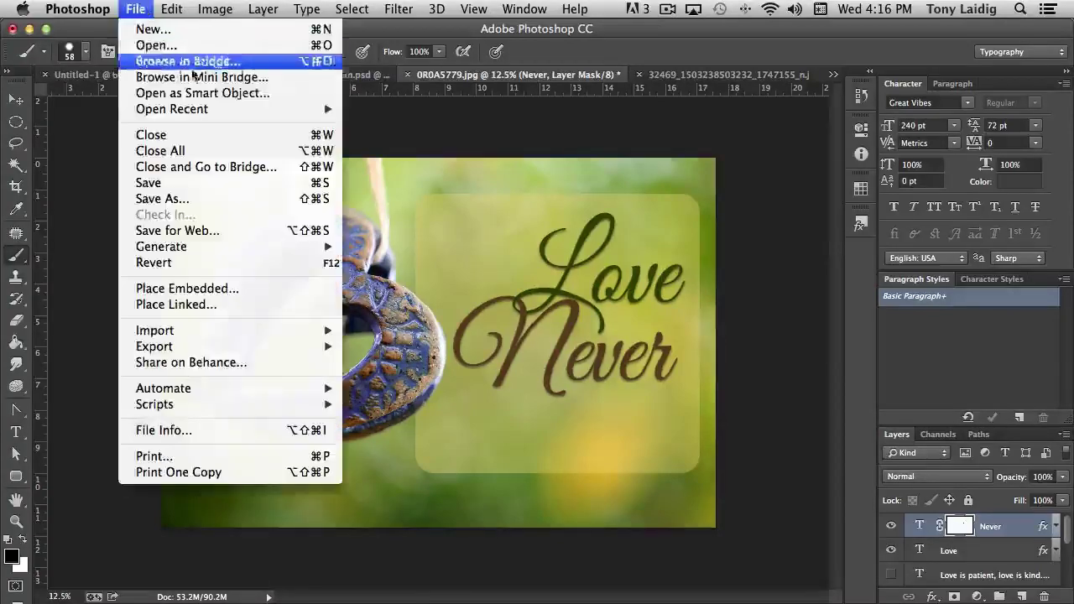
left_click(176, 200)
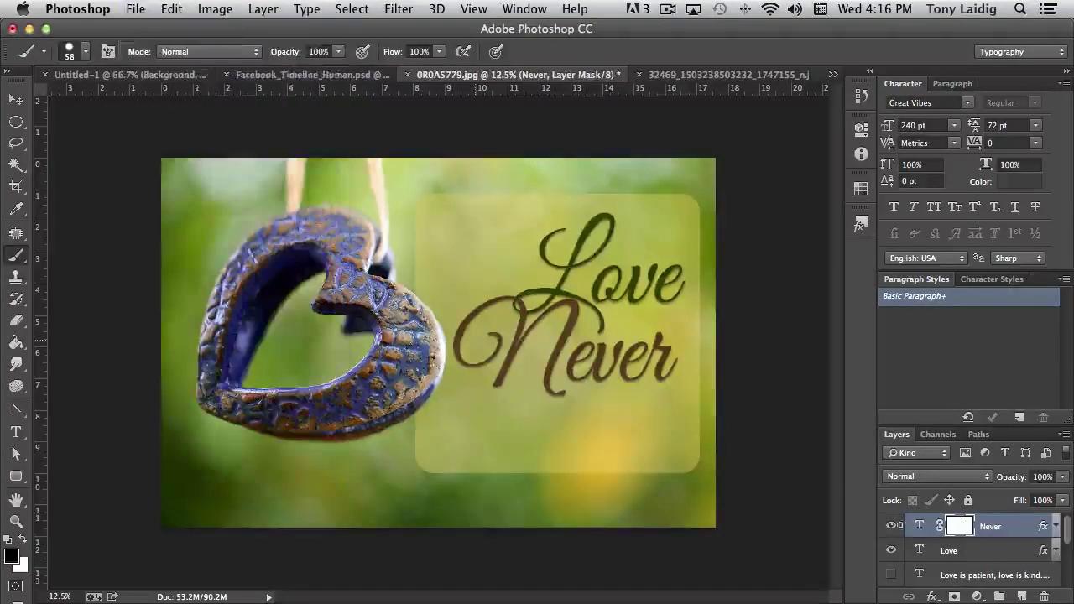
left_click(511, 354)
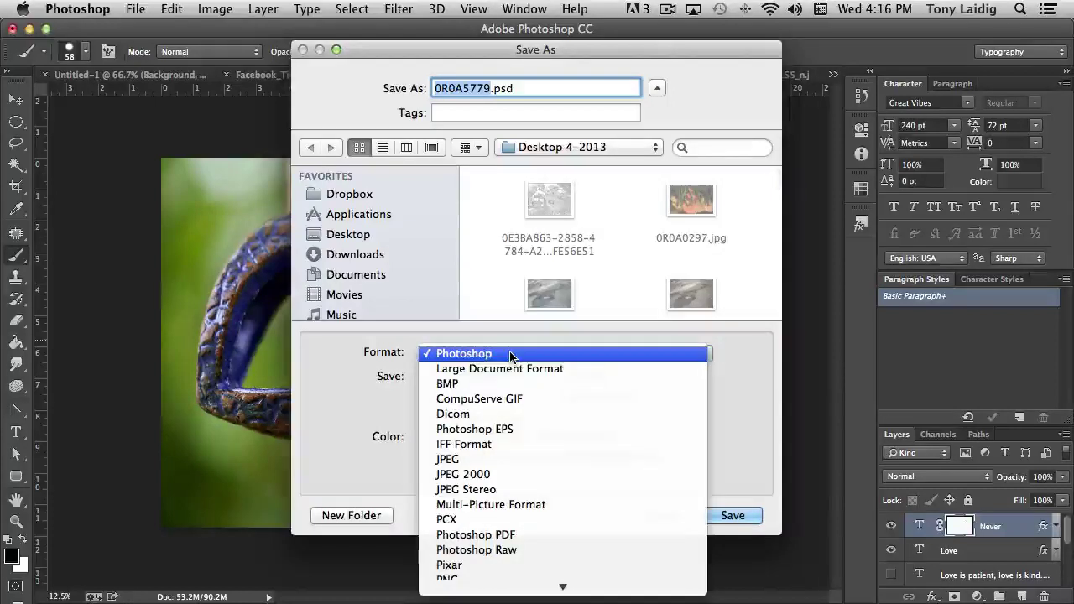
left_click(510, 354)
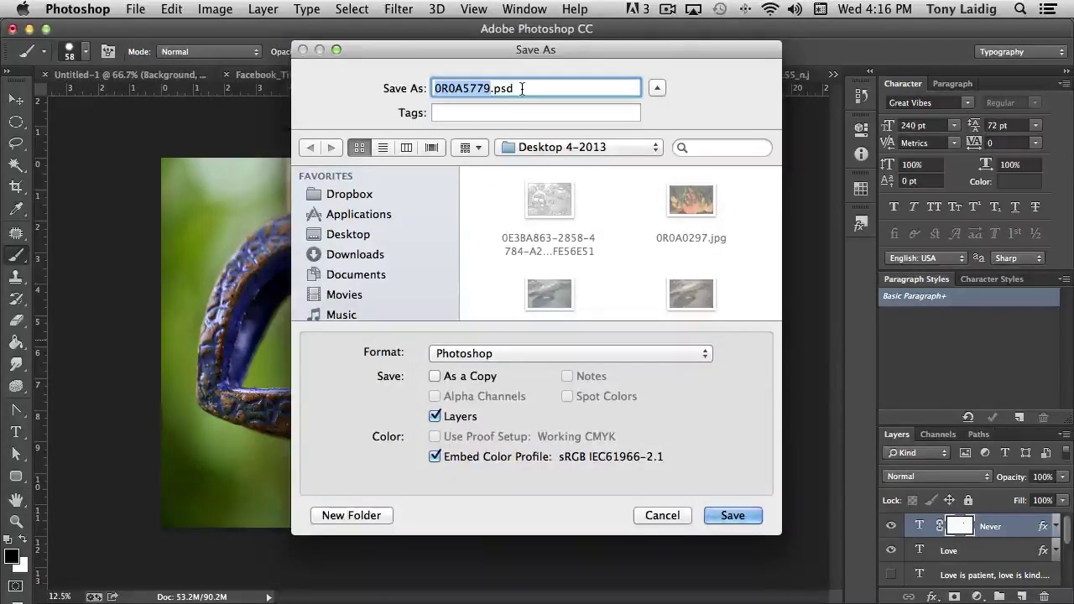
left_click(733, 513)
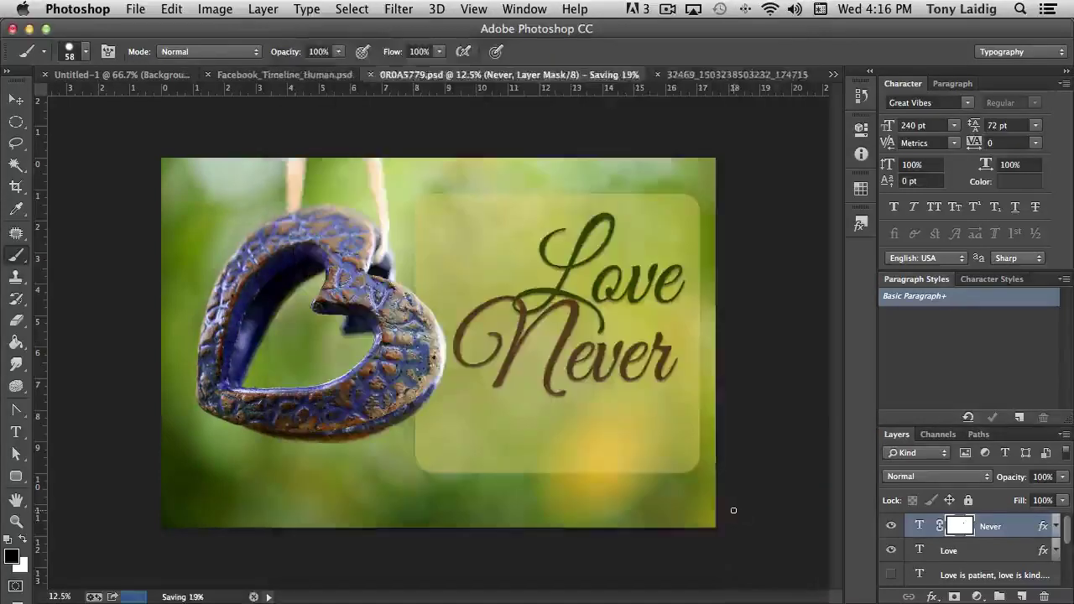
scroll(1013, 525, "down", 5)
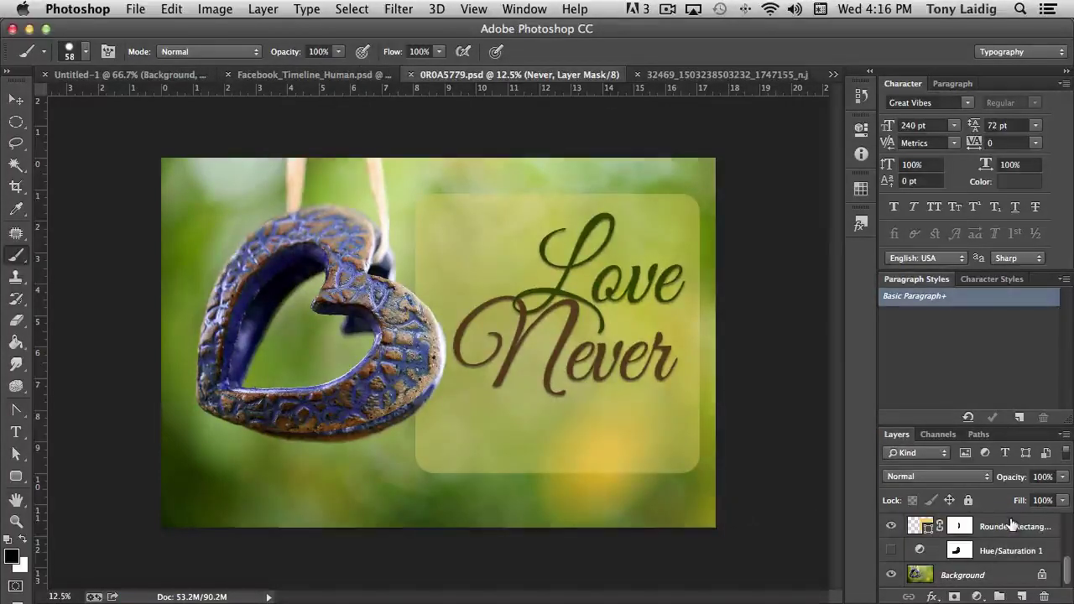
scroll(1019, 545, "up", 5)
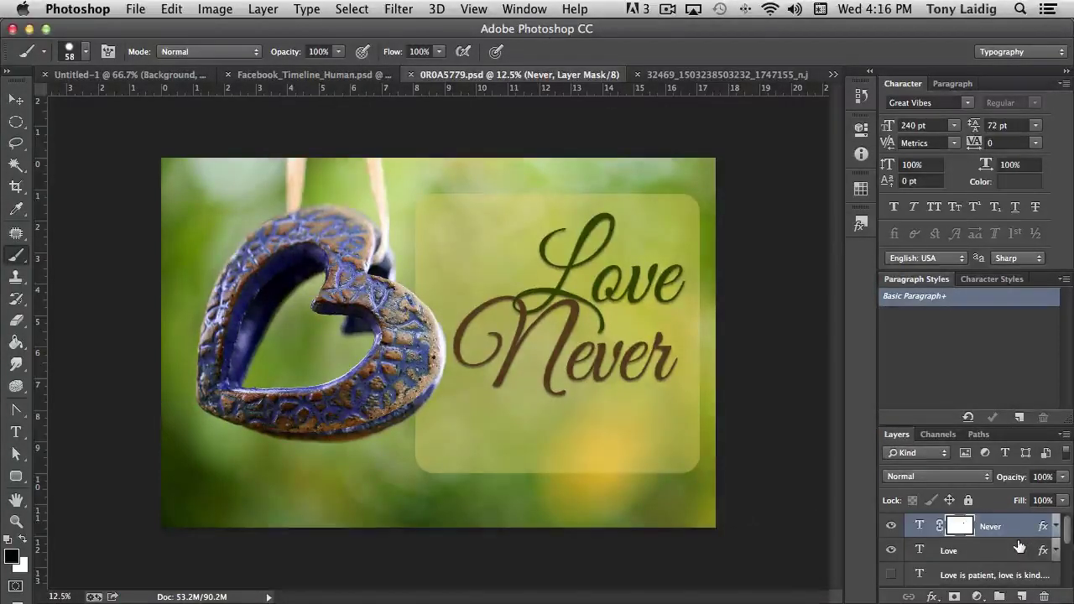
Step: Flatten the image from the Layers panel menu, discarding the hidden layers
left_click(1064, 436)
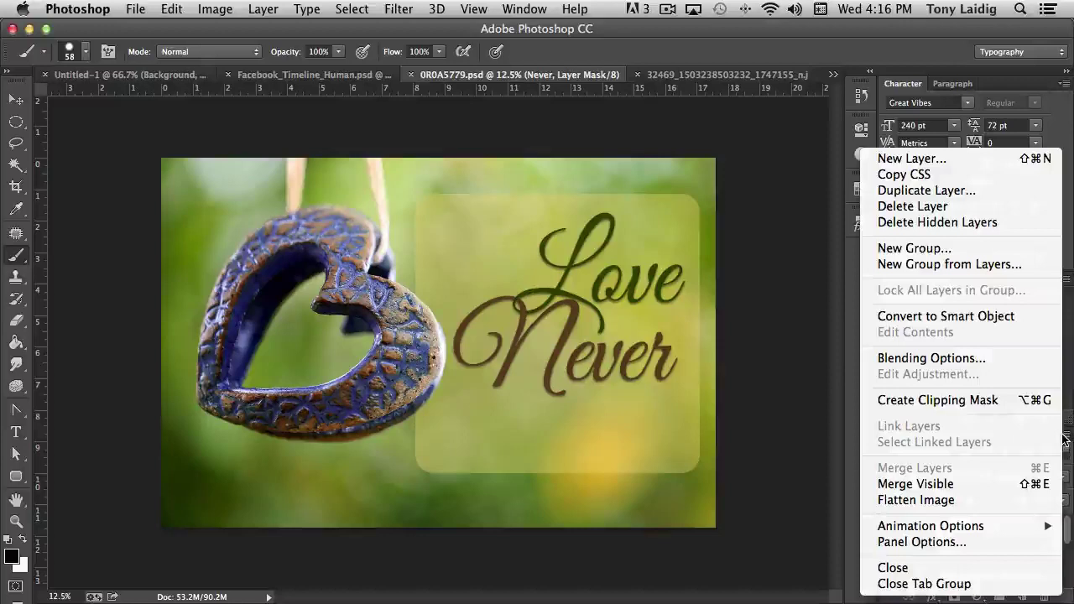
left_click(942, 501)
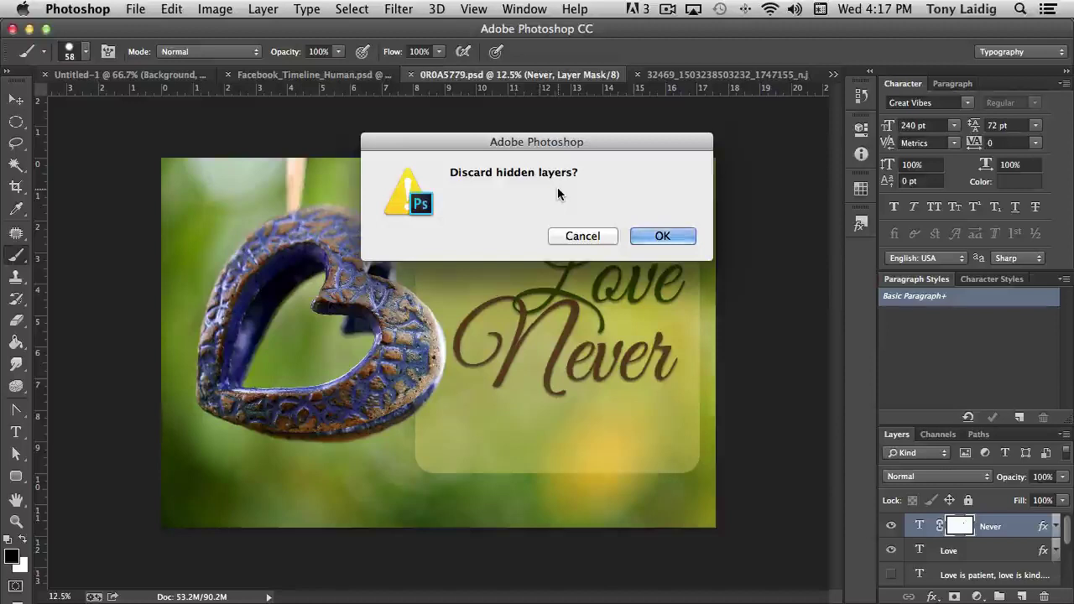
left_click(680, 237)
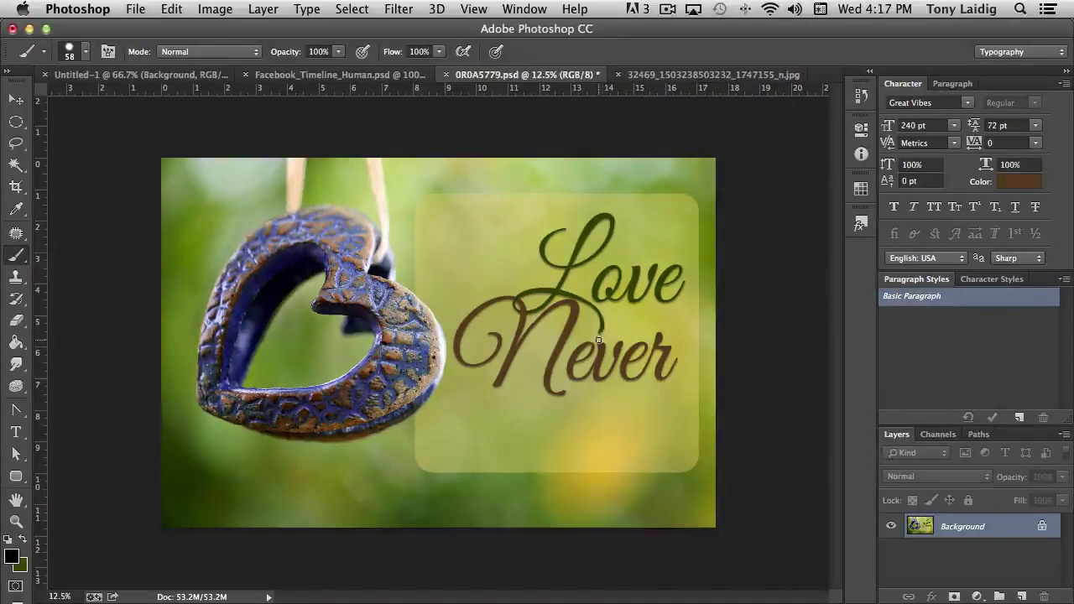
Step: Save the flattened image as JPEG 'Love.jpg' at quality 8
left_click(135, 8)
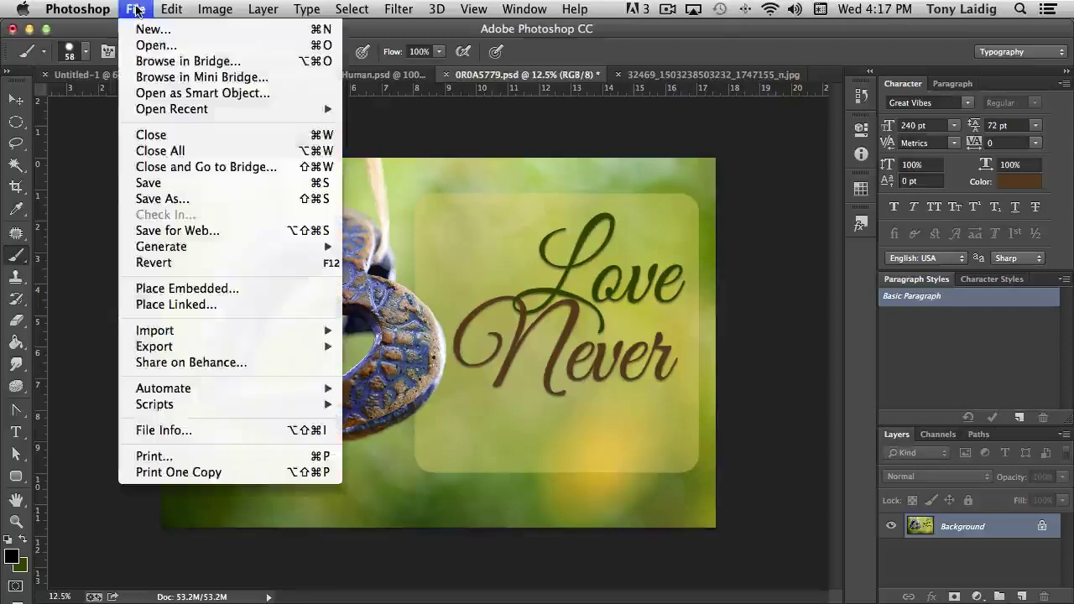
left_click(172, 199)
left_click(528, 353)
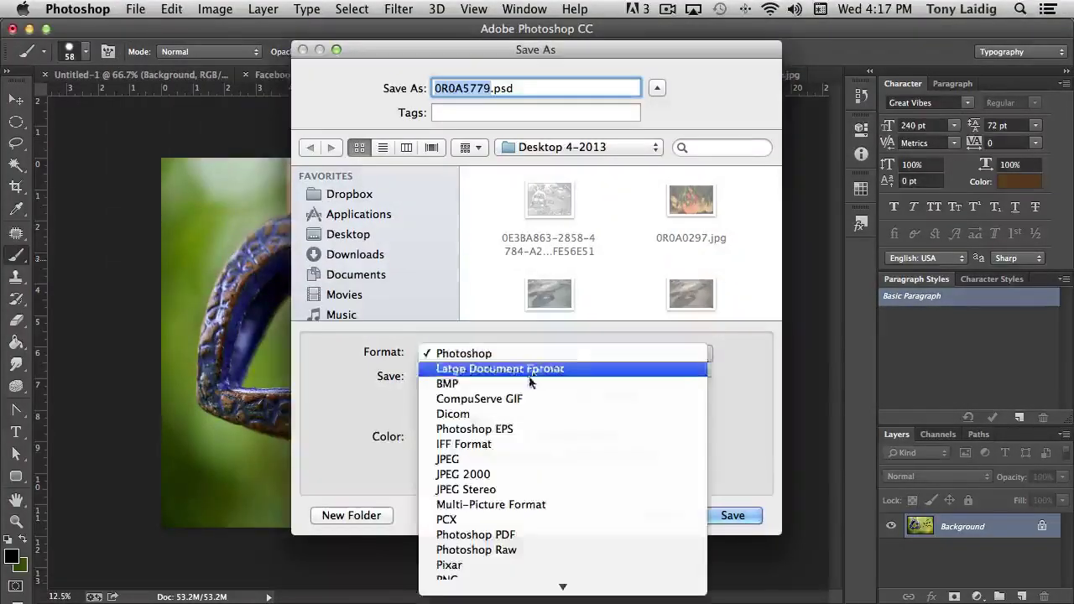
left_click(538, 460)
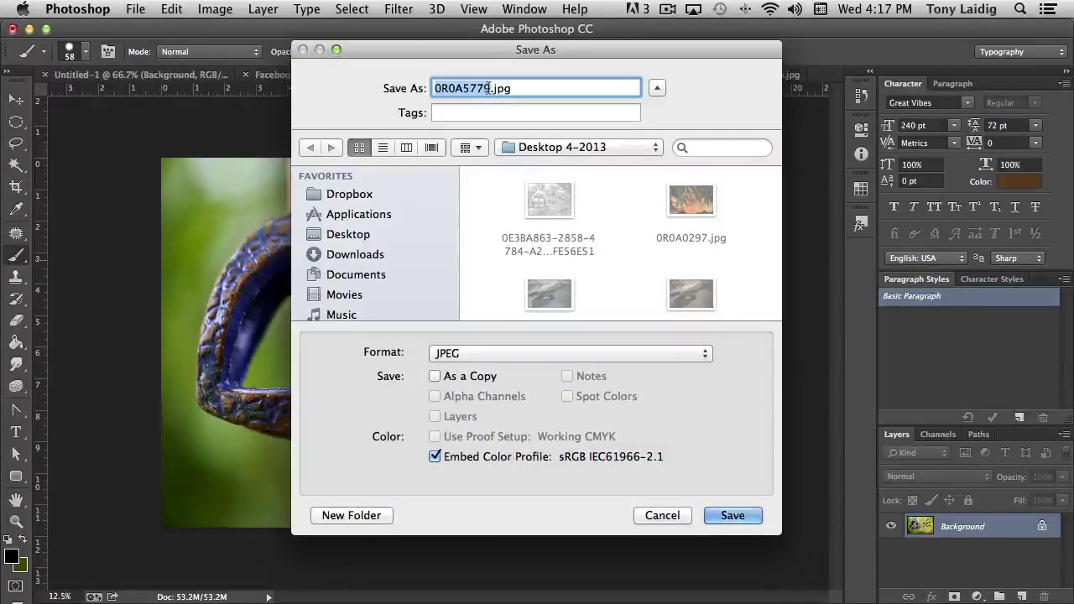
type("Love")
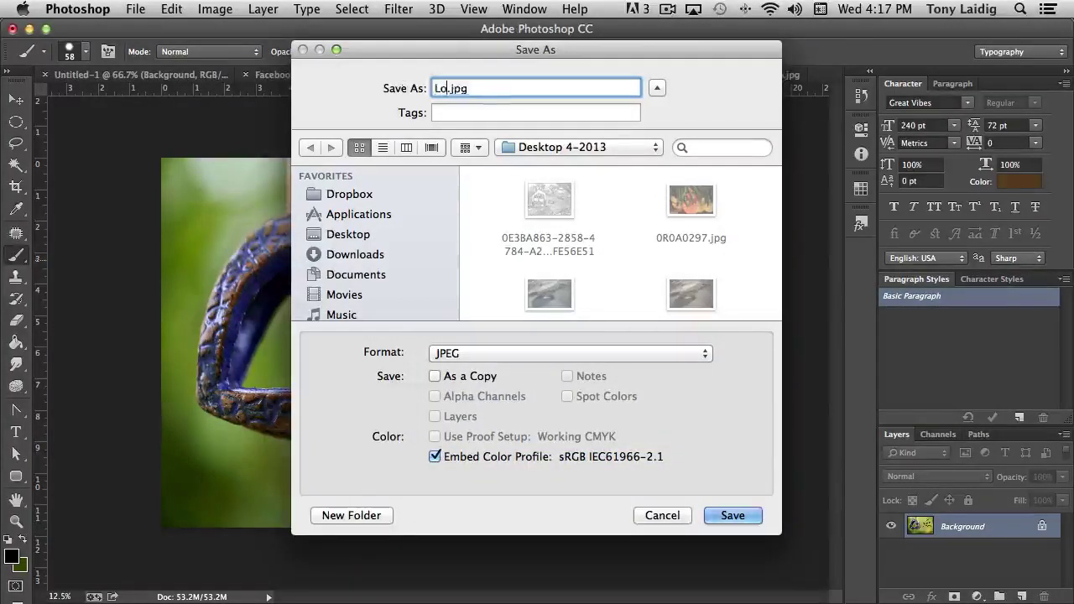
left_click(744, 518)
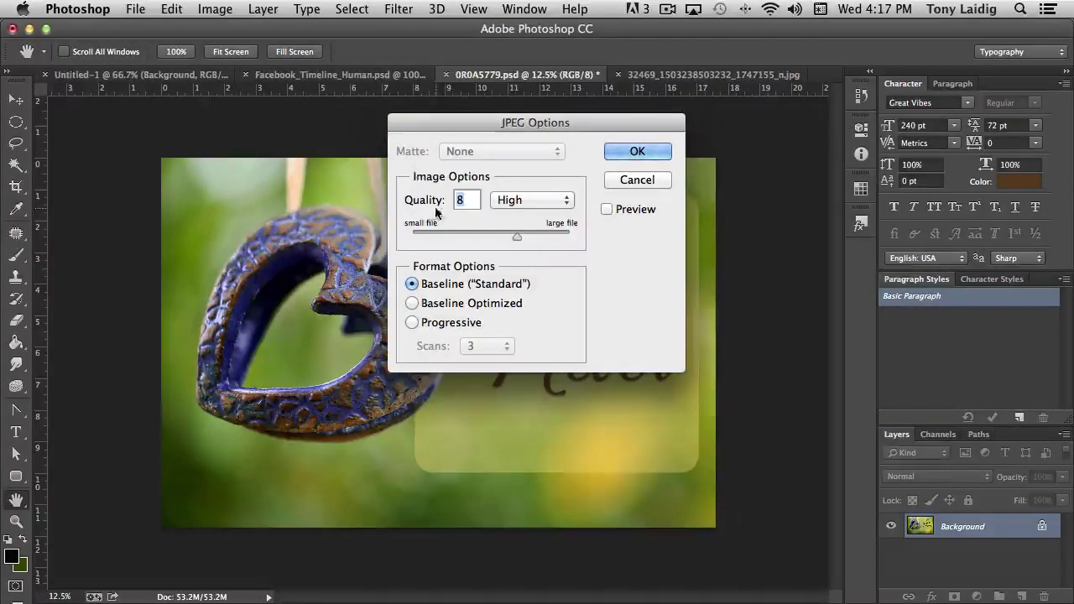
left_click(641, 151)
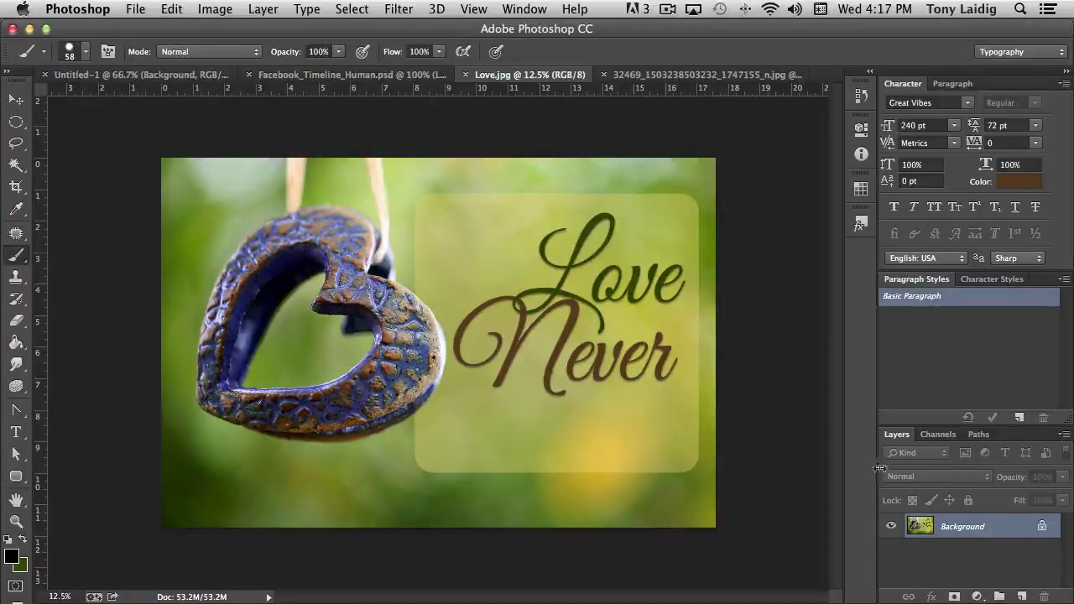
Step: Undo the flatten by returning to the Paste Style history state, then scroll the Layers panel down
left_click(861, 98)
left_click(745, 210)
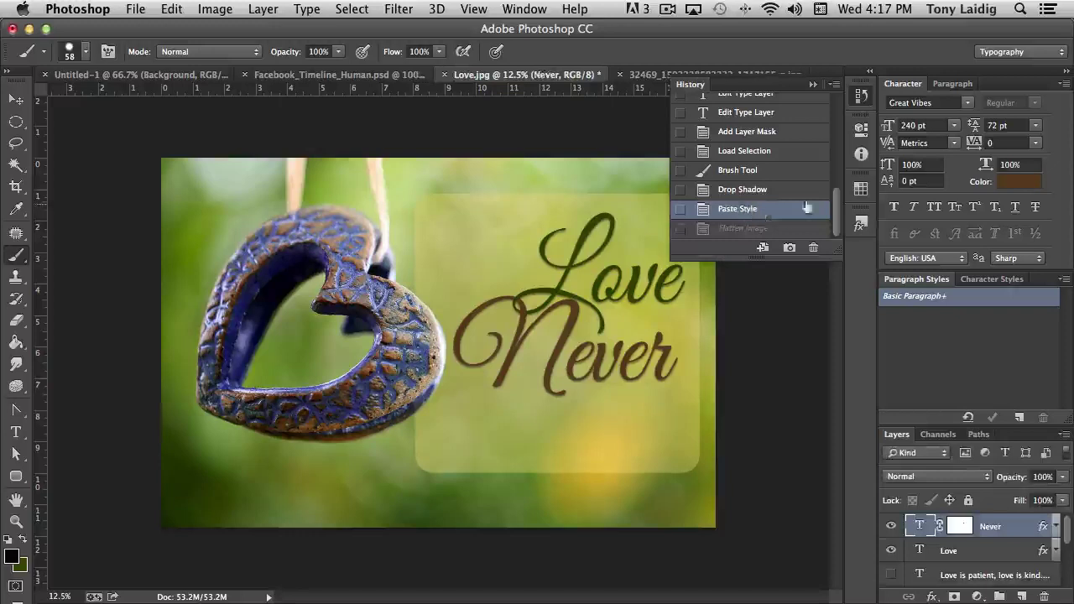
left_click(864, 98)
scroll(998, 573, "down", 1)
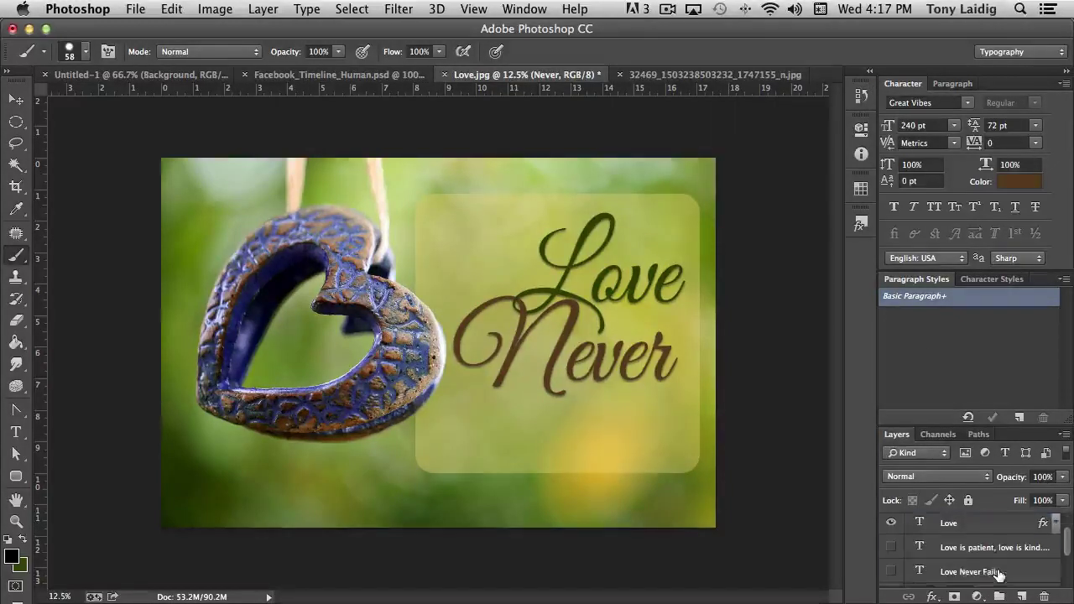
scroll(998, 573, "down", 1)
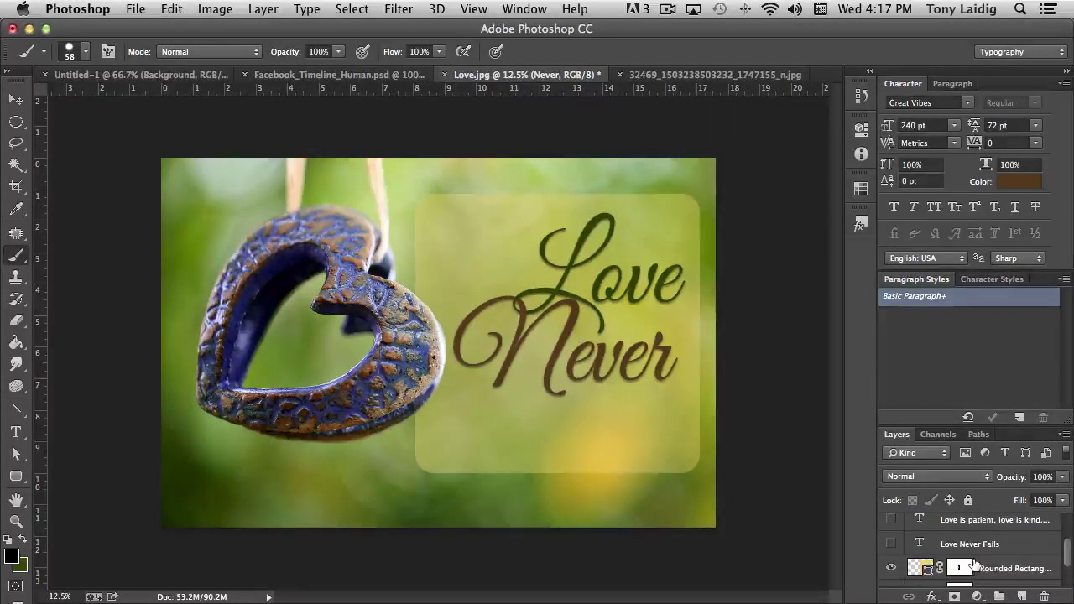
scroll(974, 567, "down", 2)
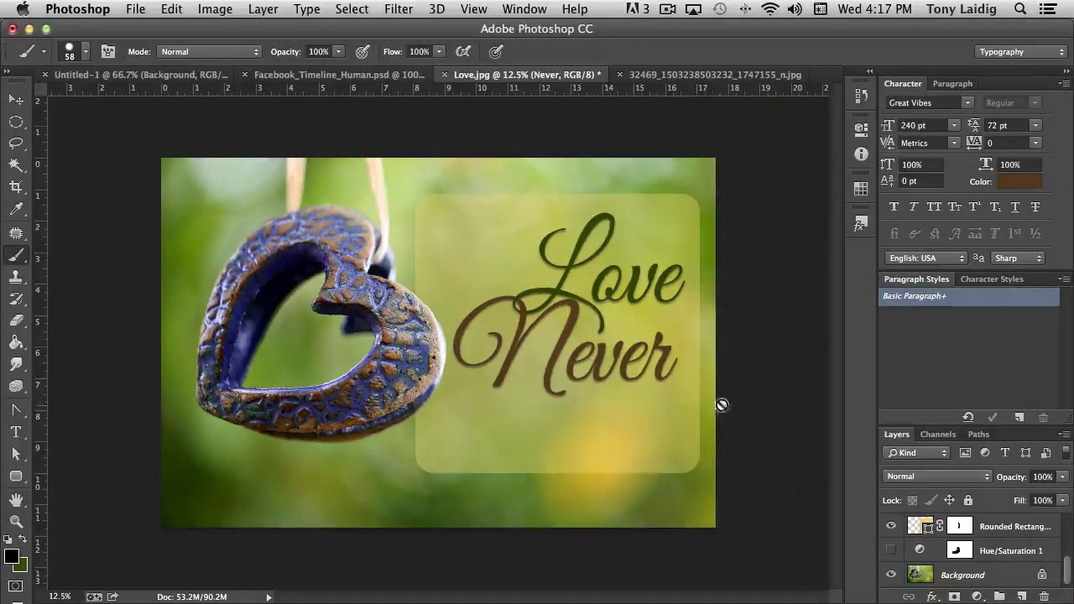
Step: Select the Rounded Rectangle through Never layers and merge them into one layer
left_click(1008, 529)
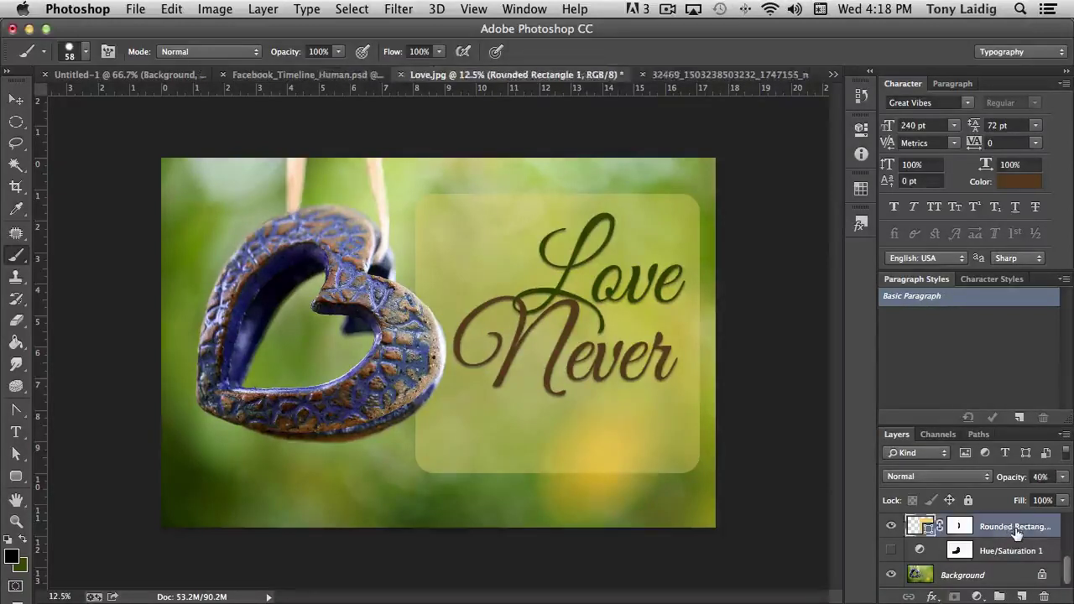
scroll(1016, 534, "up", 2)
scroll(1013, 555, "up", 3)
left_click(991, 523, "shift")
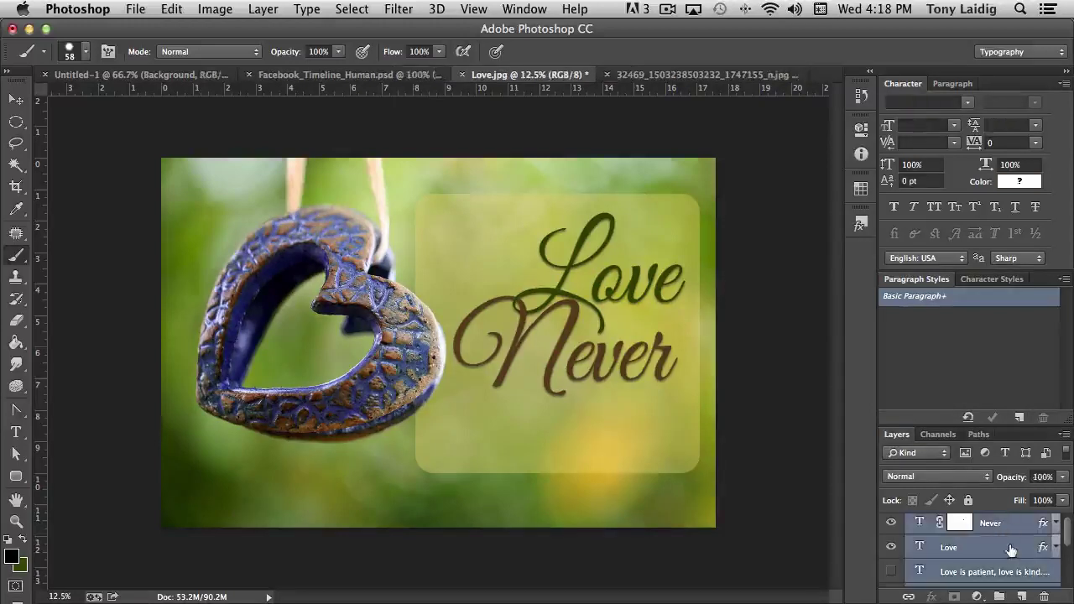
scroll(1003, 541, "down", 5)
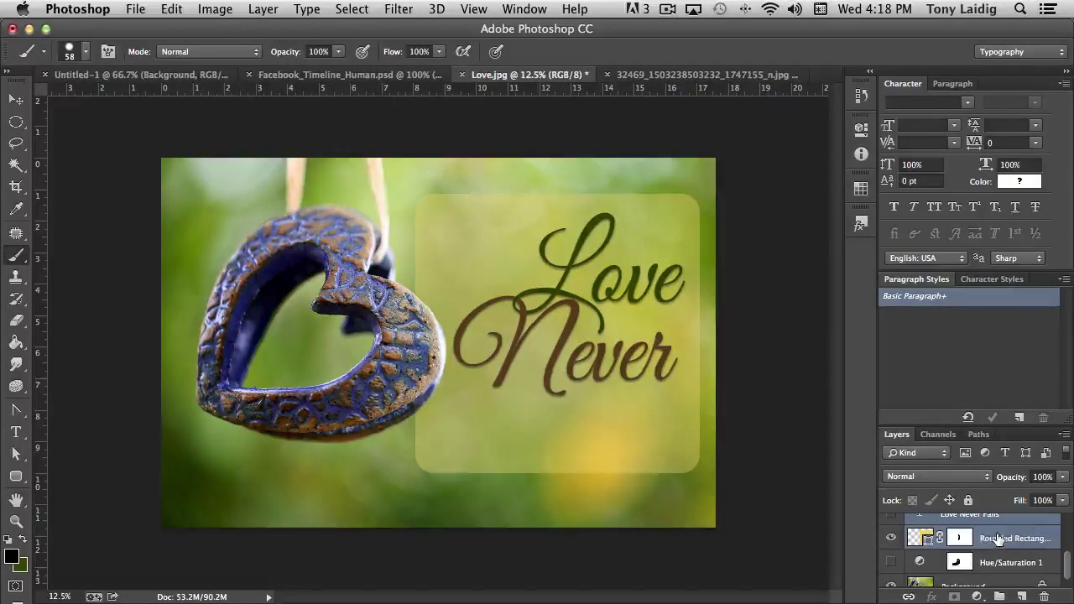
right_click(997, 542)
mouse_move(842, 594)
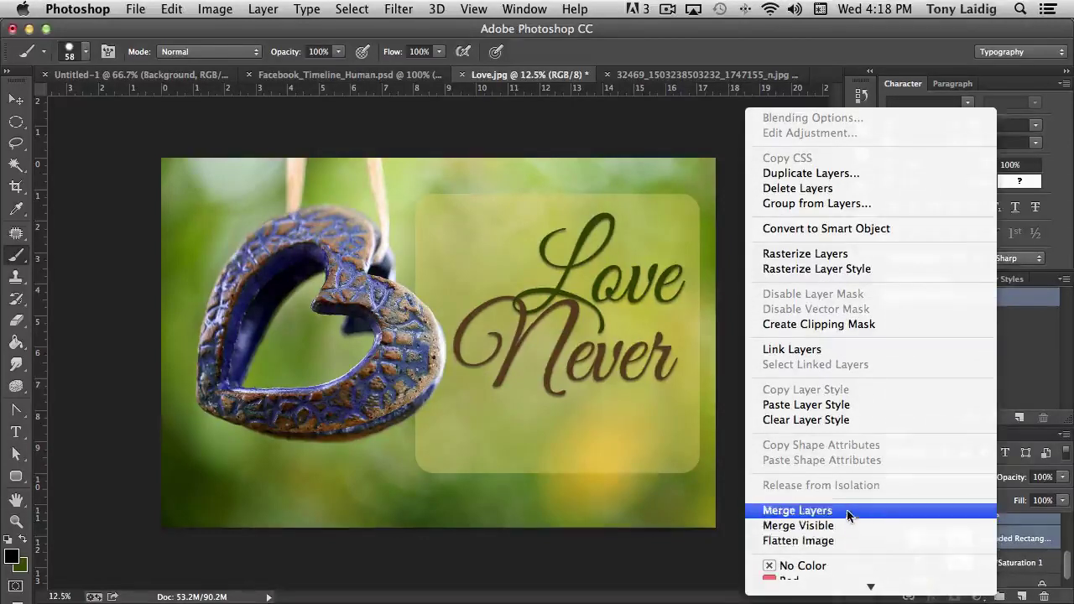
left_click(847, 514)
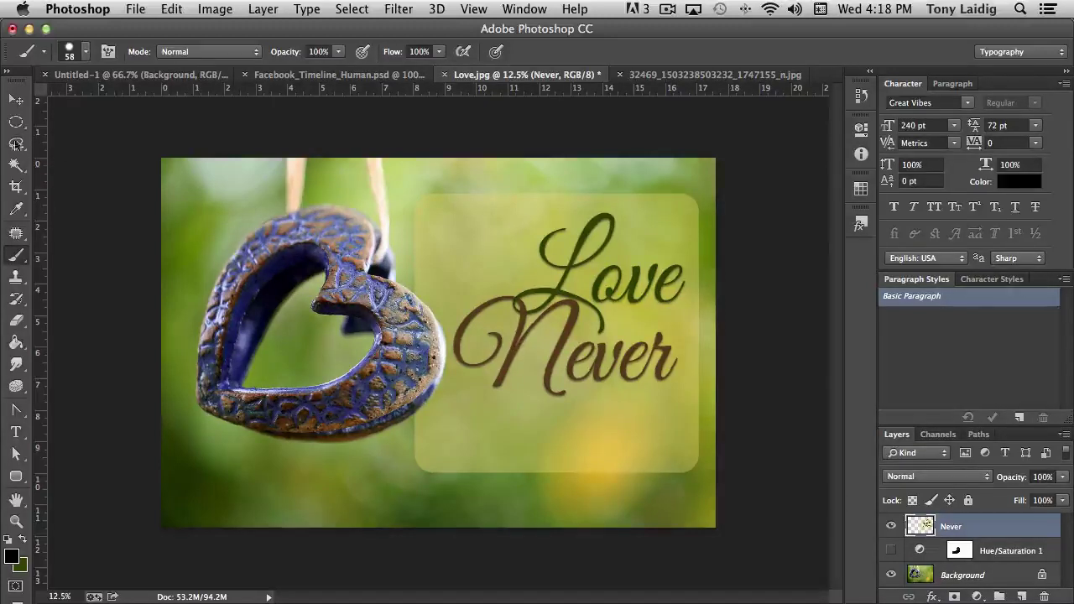
left_click(16, 99)
mouse_move(525, 377)
left_mouse_down()
mouse_move(563, 346)
mouse_move(459, 445)
mouse_move(564, 462)
mouse_move(451, 366)
mouse_move(516, 377)
mouse_move(516, 389)
left_mouse_up()
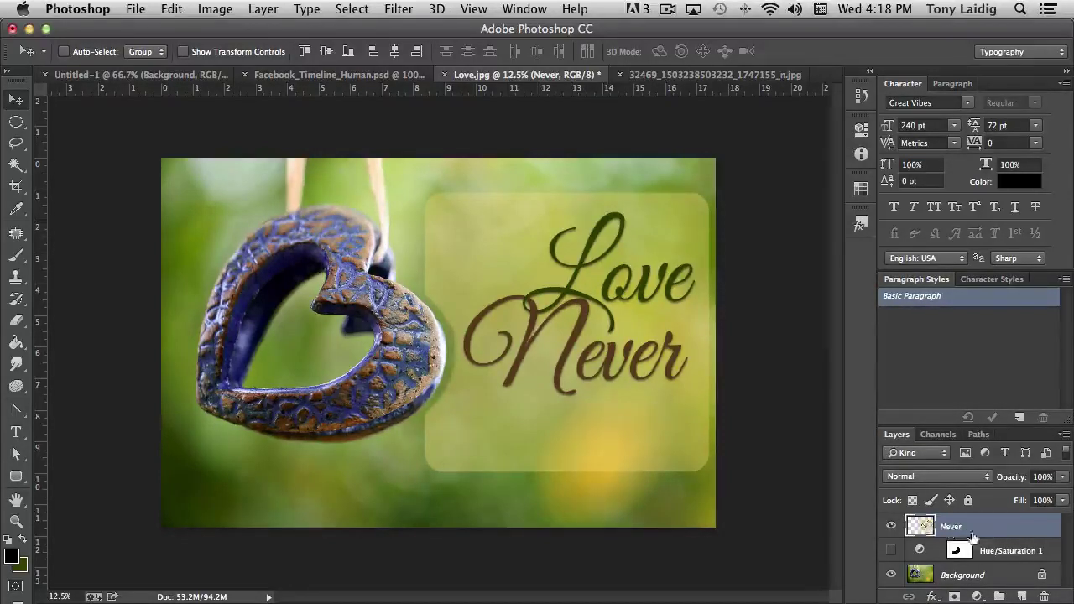
left_click_drag(542, 344, 532, 344)
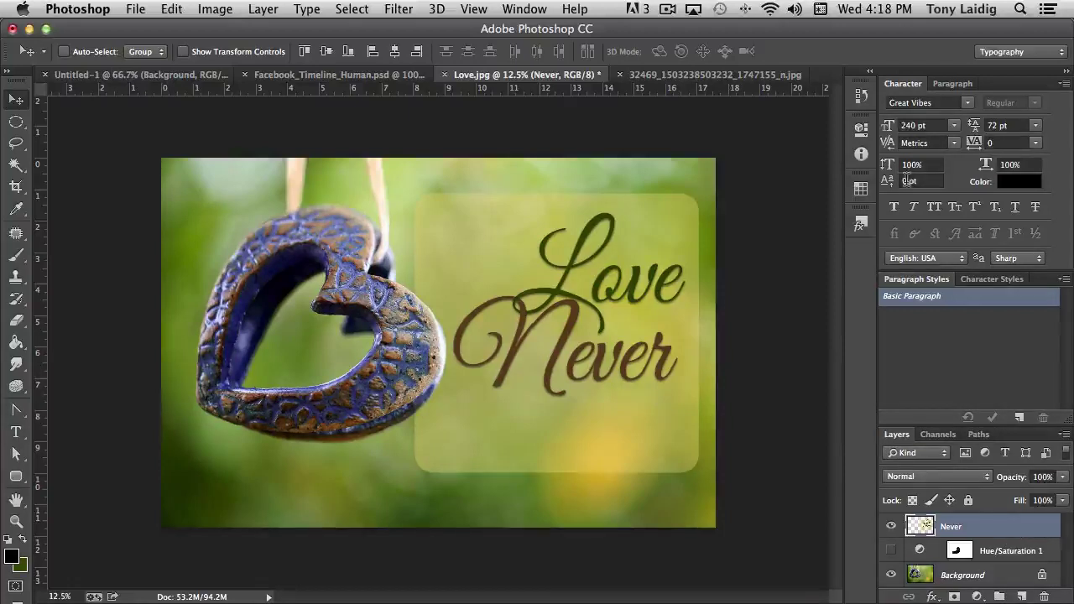
Step: Undo the merge by returning to the Paste Style state in History
left_click(860, 96)
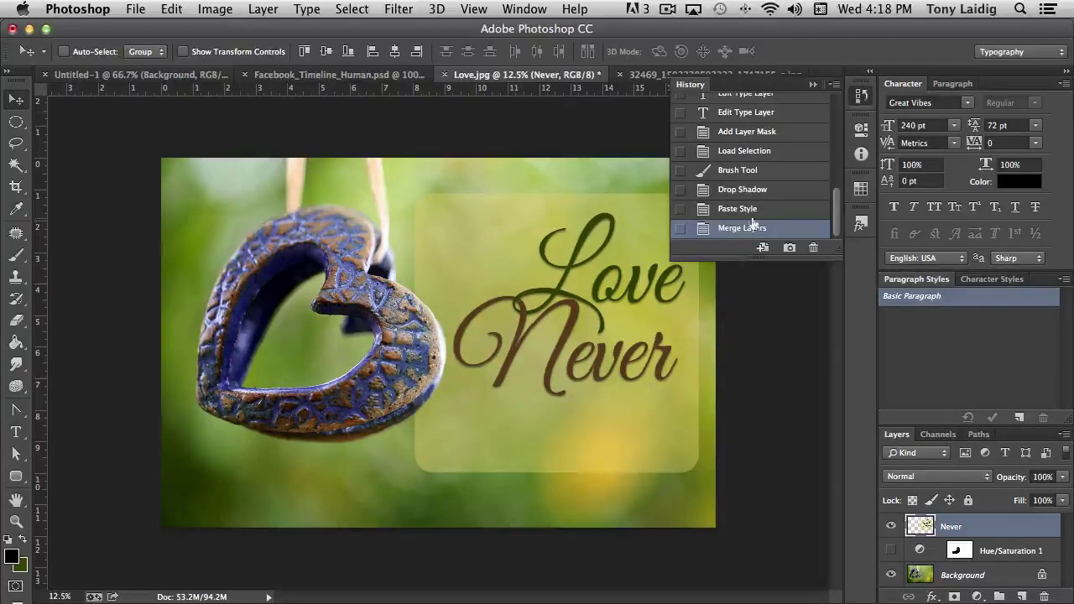
left_click(883, 361)
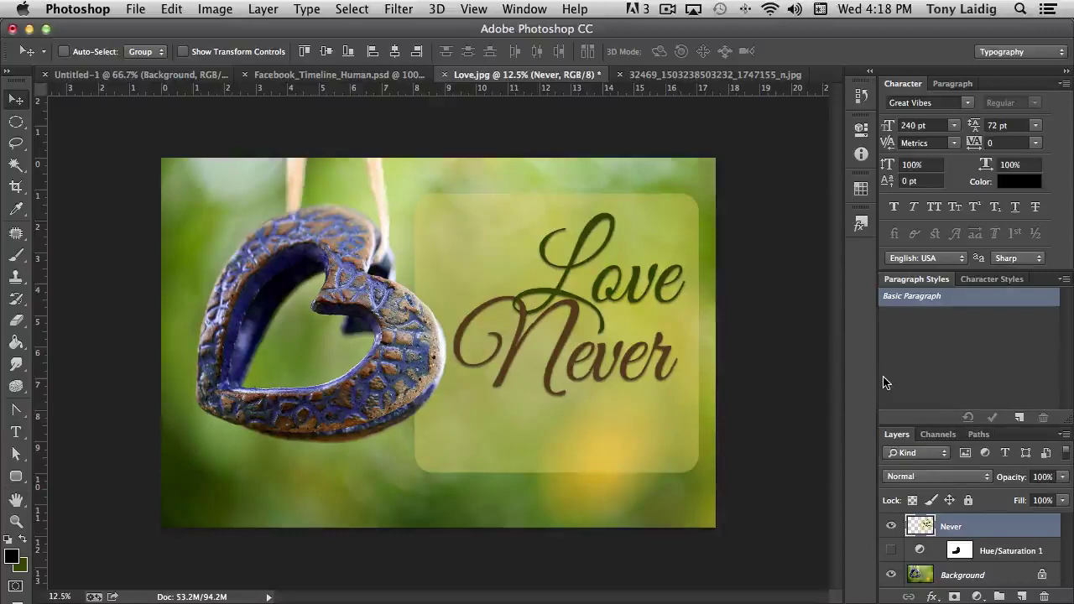
left_click(861, 96)
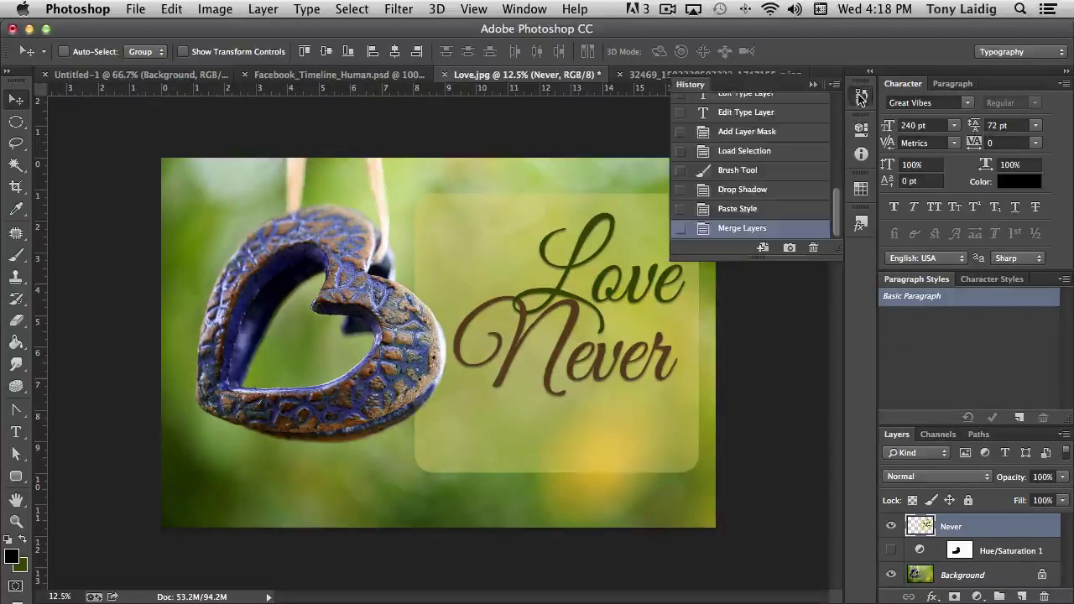
left_click(749, 209)
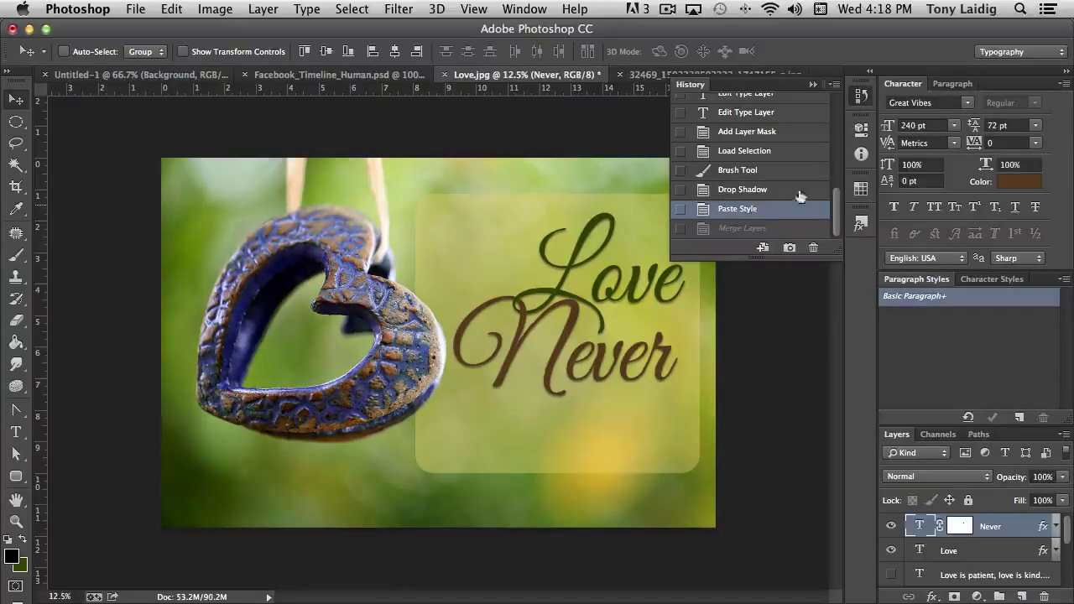
left_click(861, 96)
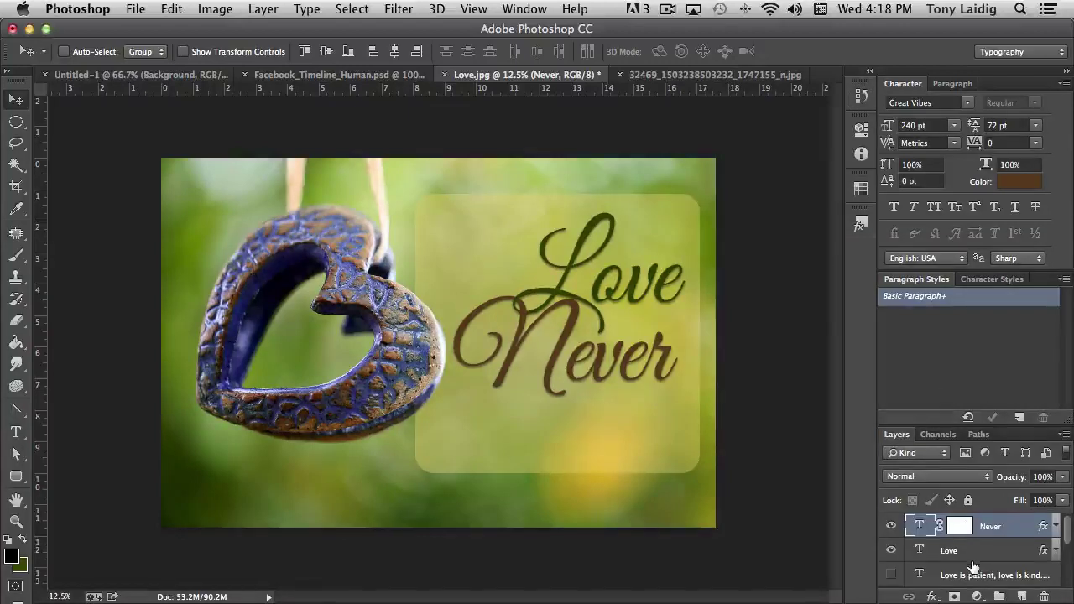